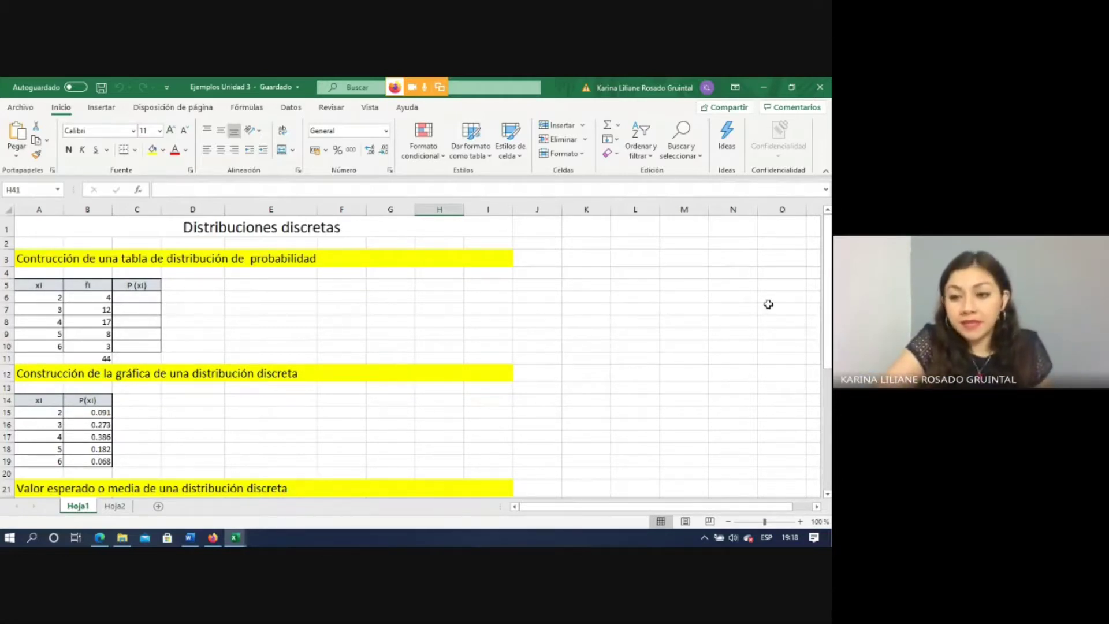
Examine the xi values, the fi frequencies and their total in the first probability distribution table
left_click_drag(829, 300, 830, 308)
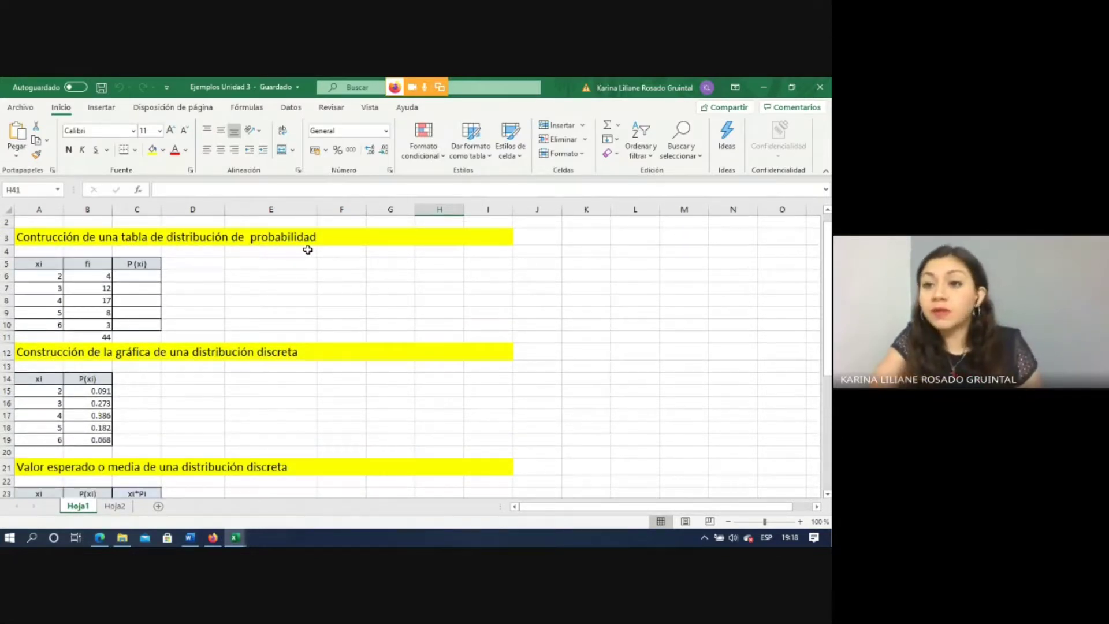
left_click(186, 242)
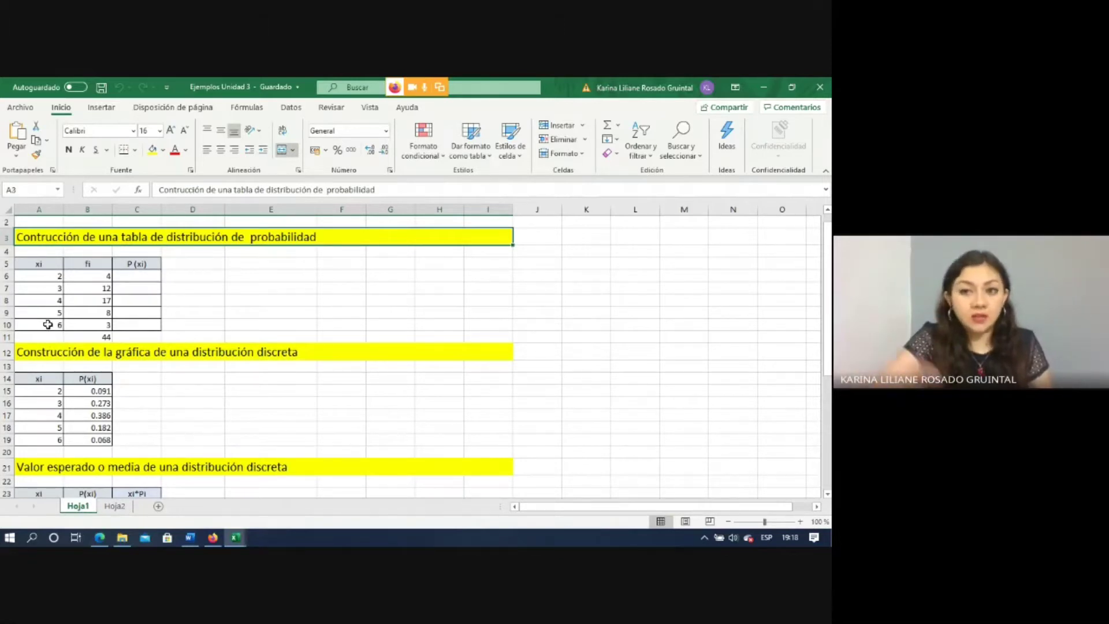
left_click(52, 279)
left_click(51, 323)
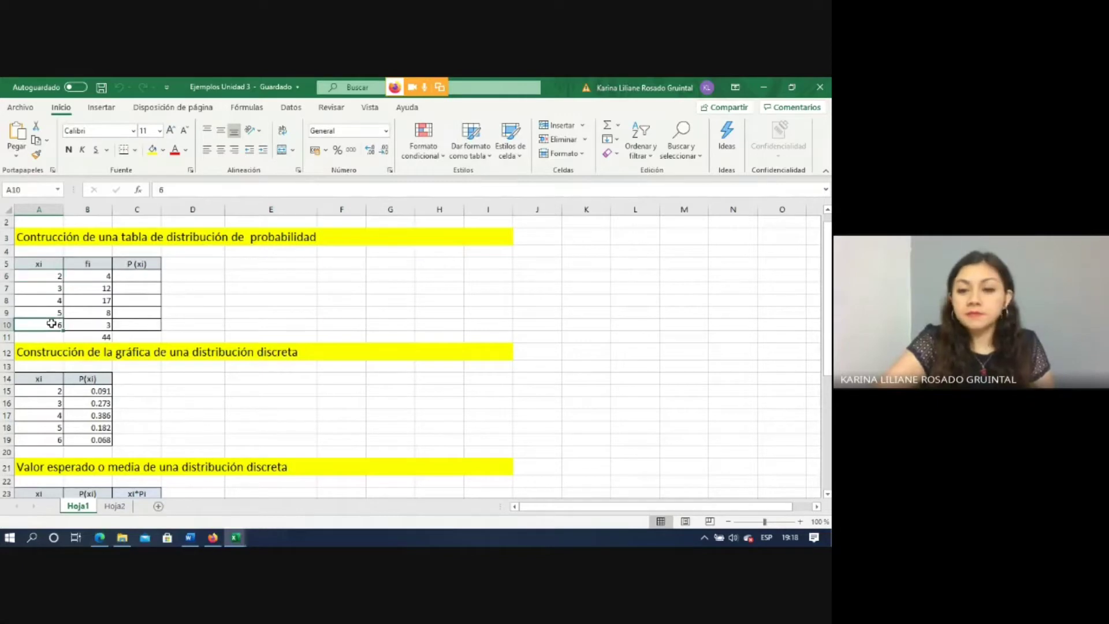
left_click(97, 274)
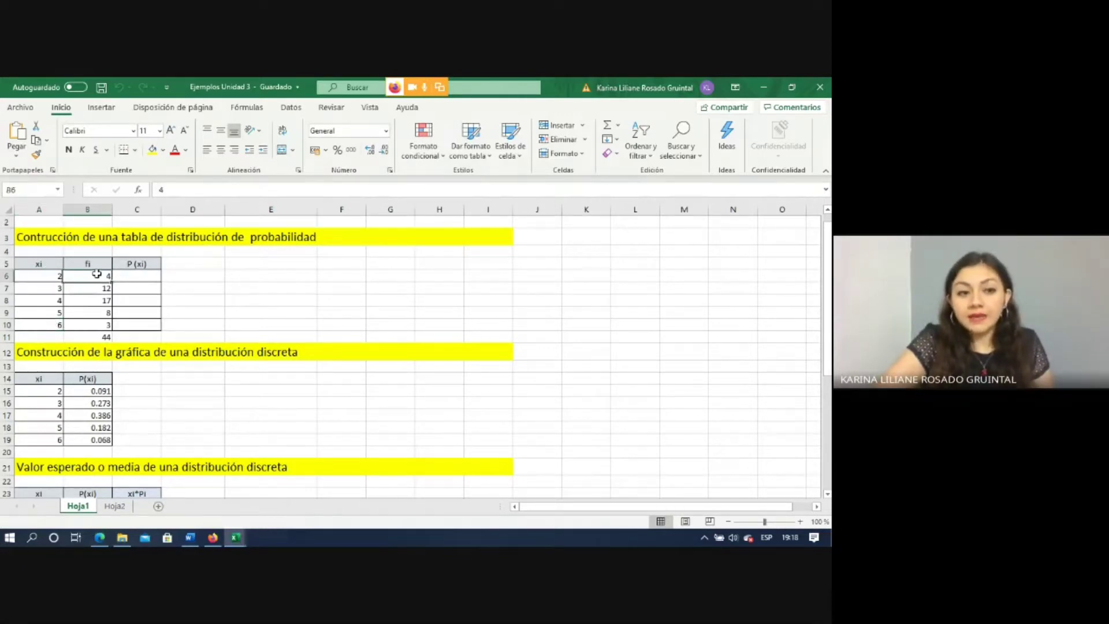
left_click_drag(96, 274, 106, 325)
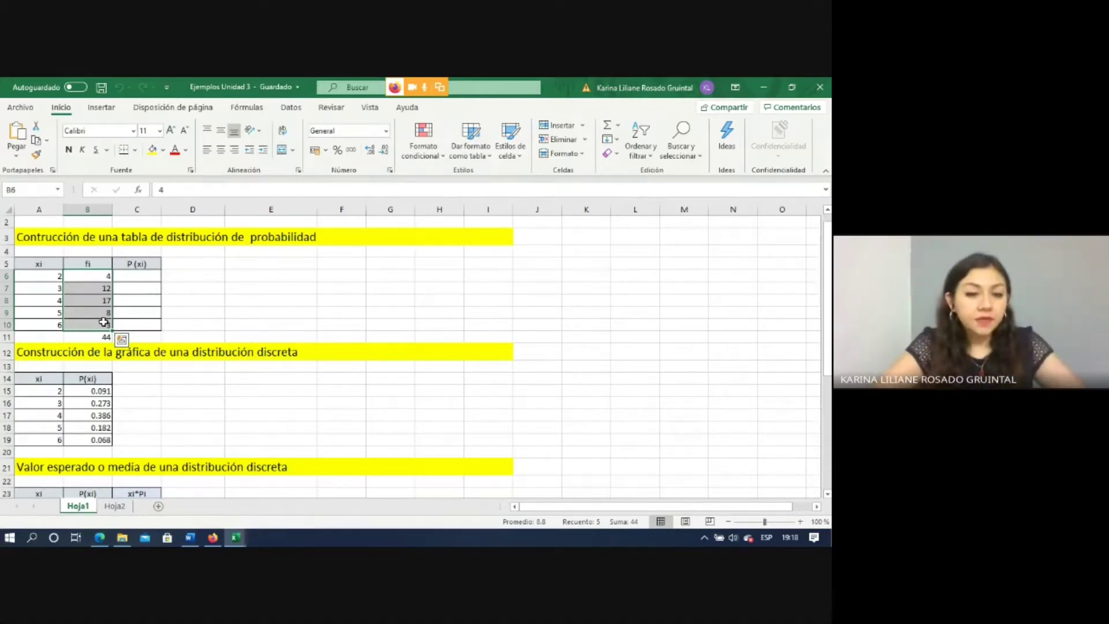
left_click(133, 275)
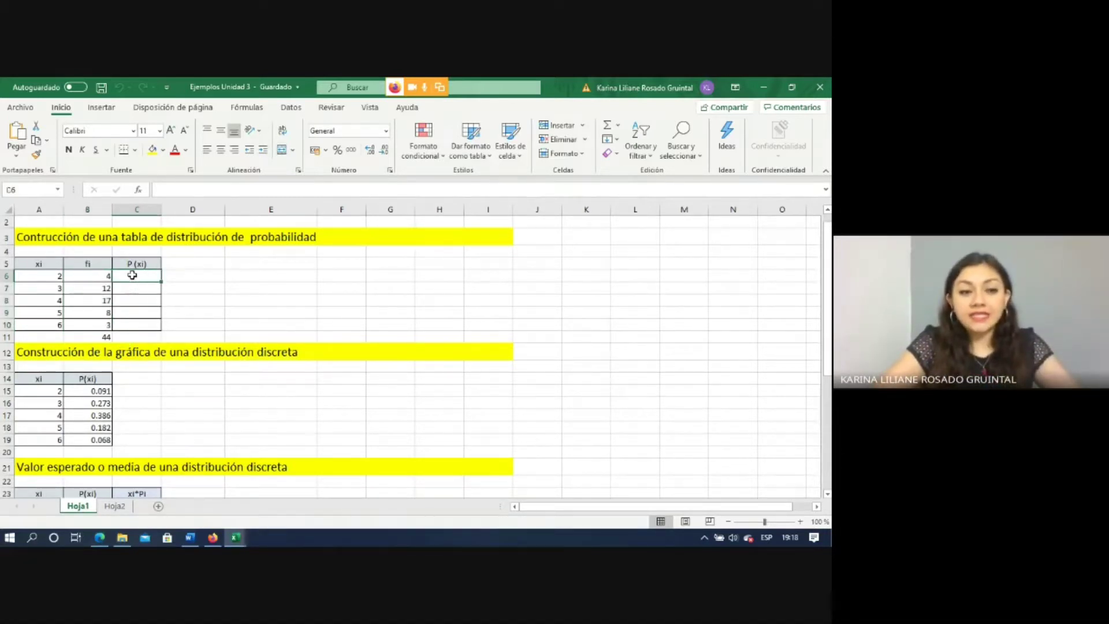
left_click(101, 339)
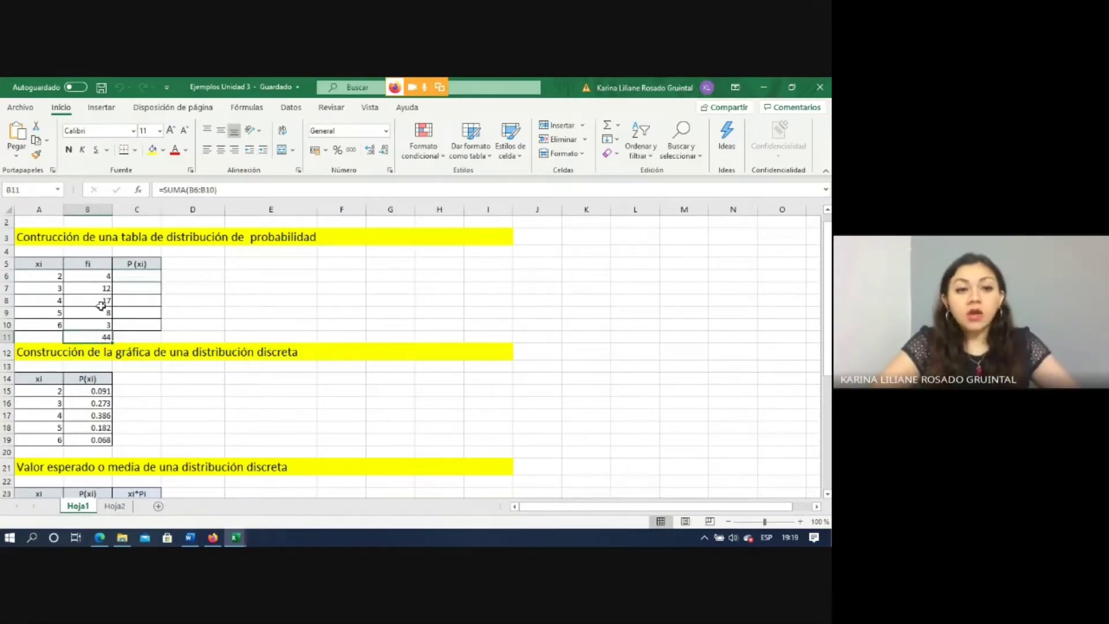
Build a formula in C6 that divides the frequency in B6 by the total in B11
left_click(139, 279)
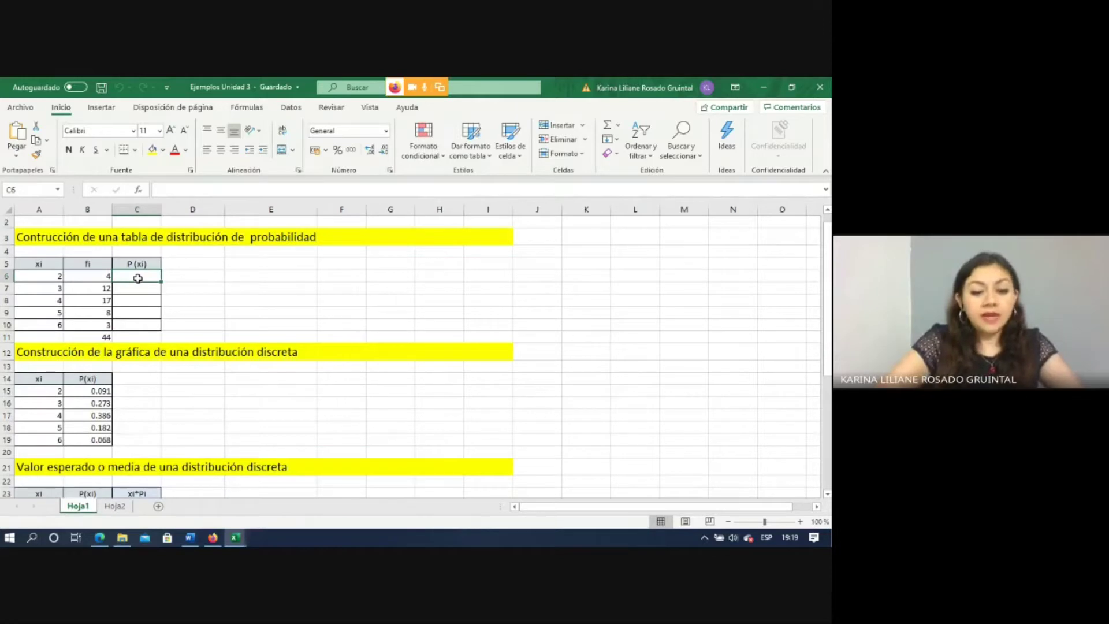
type("=")
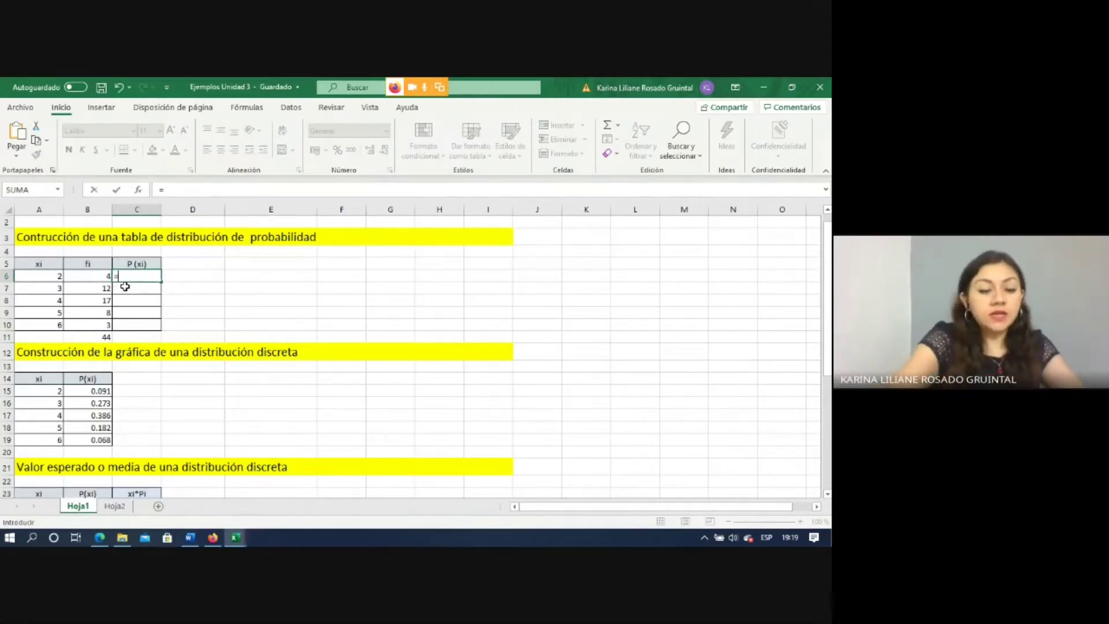
type("4")
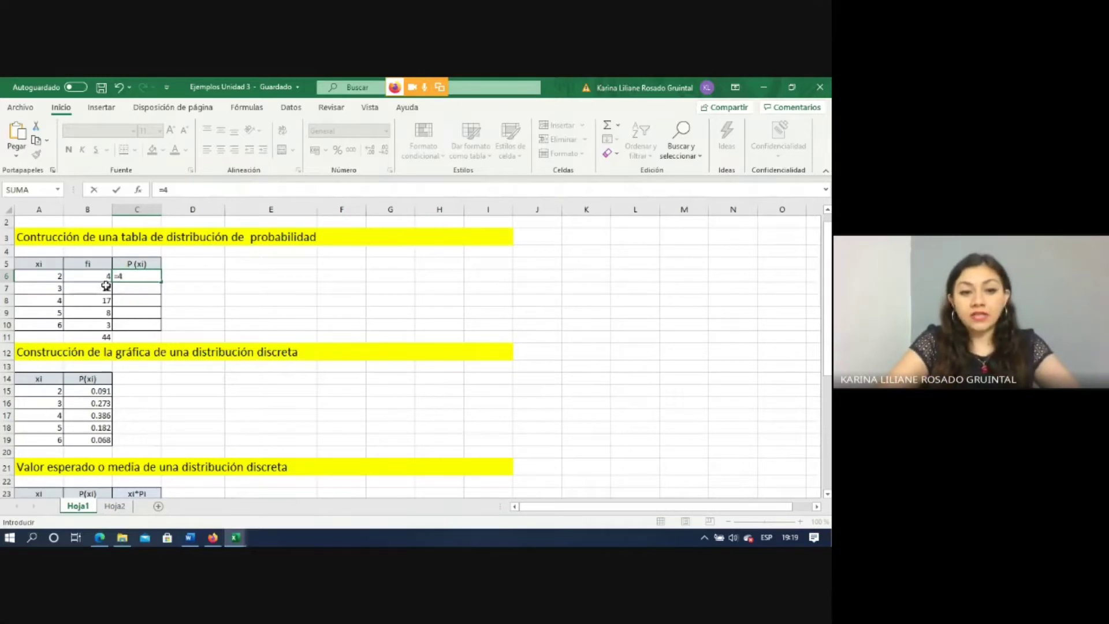
key("BackSpace")
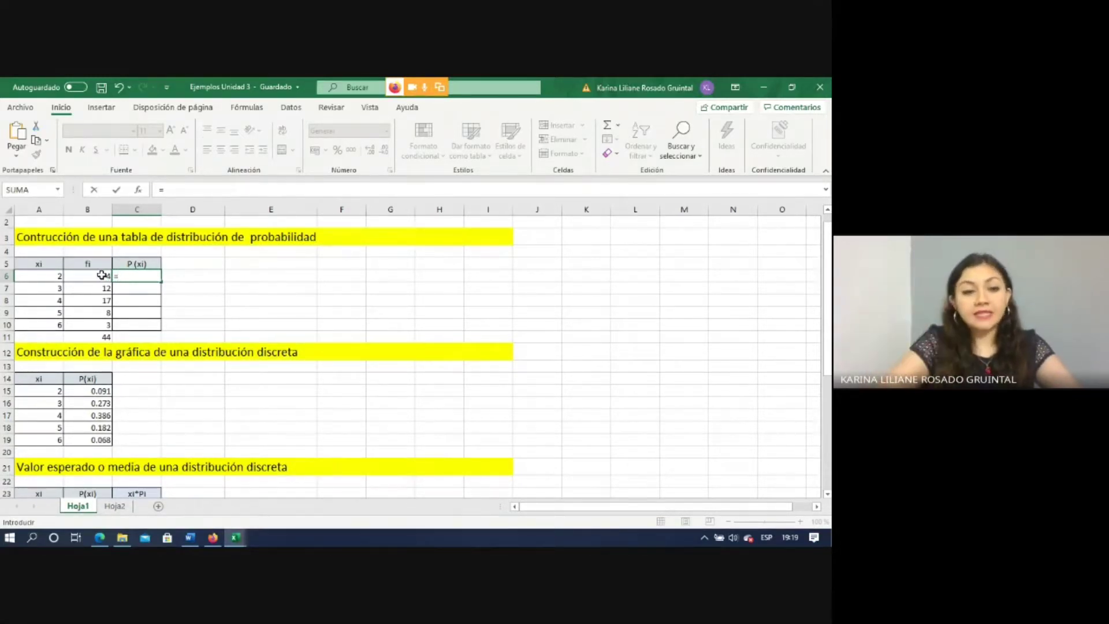
left_click(101, 275)
type("/")
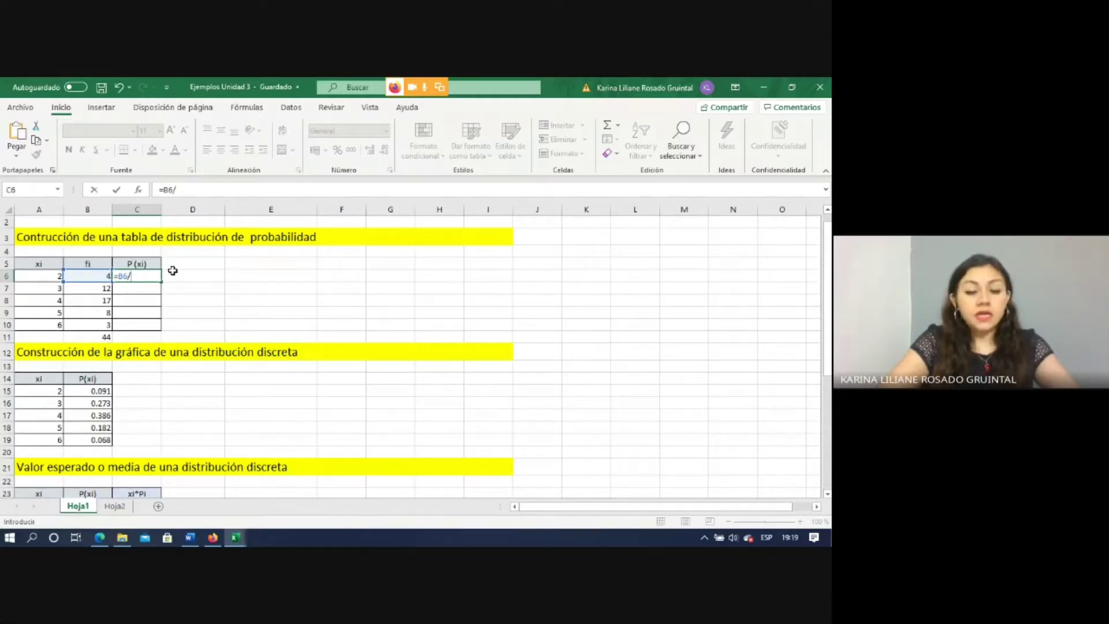
type("44")
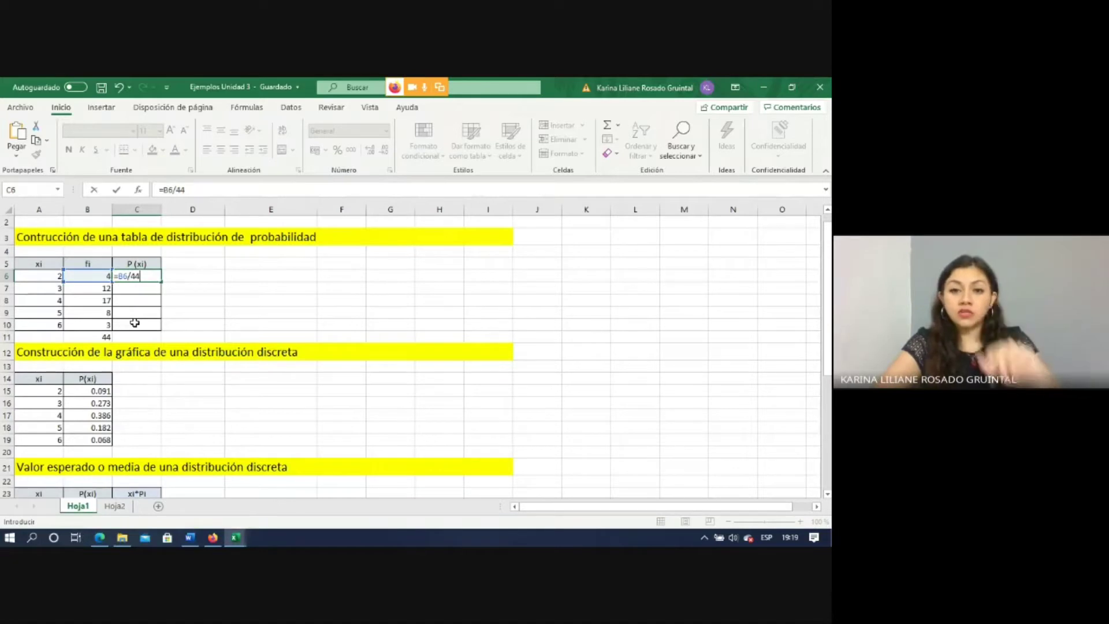
key("BackSpace")
key("BackSpace")
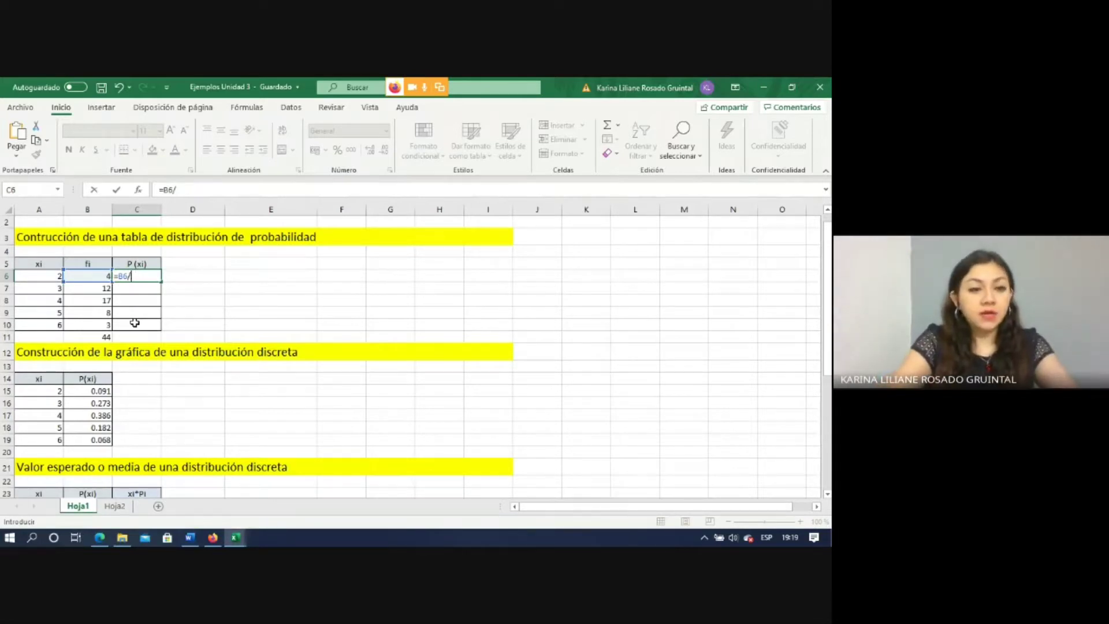
left_click(103, 335)
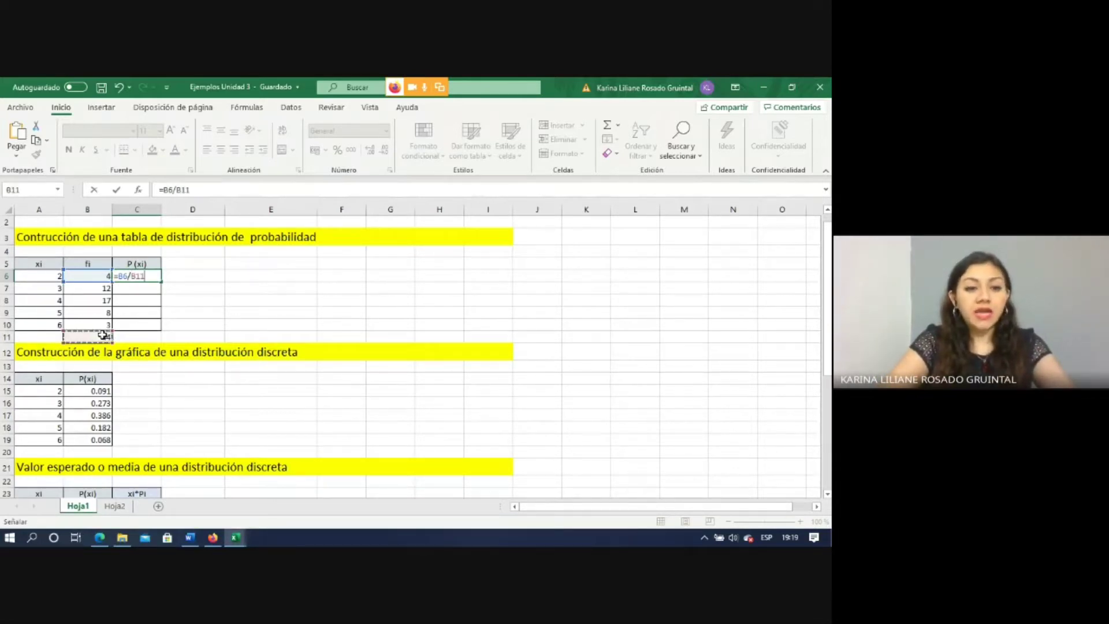
Make the reference to the total absolute so the C6 formula reads =B6/$B$11, and enter it
left_click(132, 275)
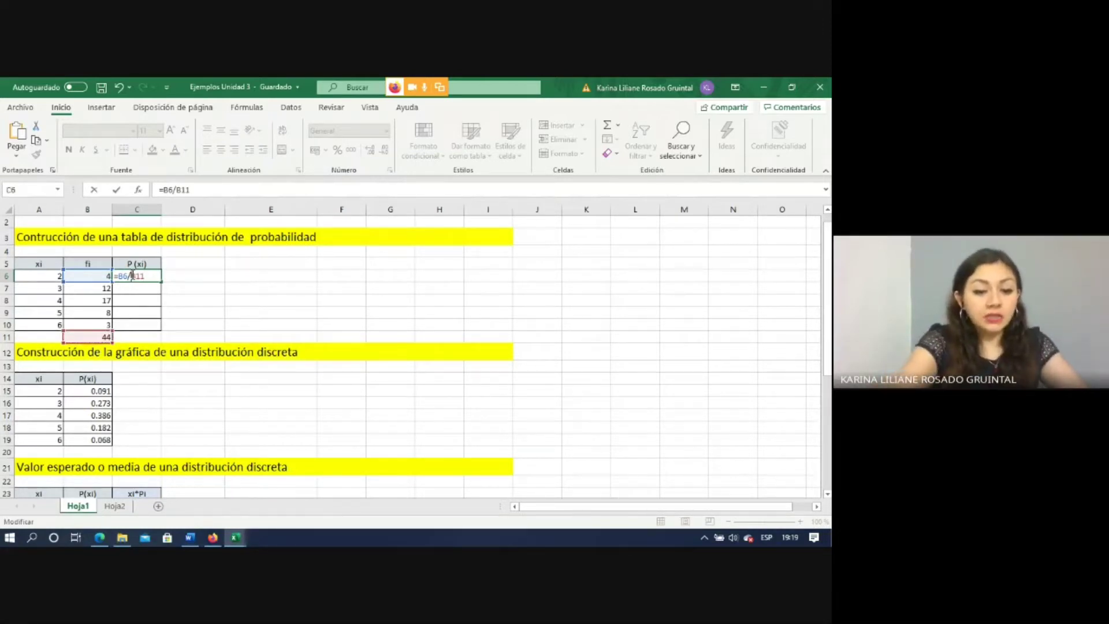
type("$B")
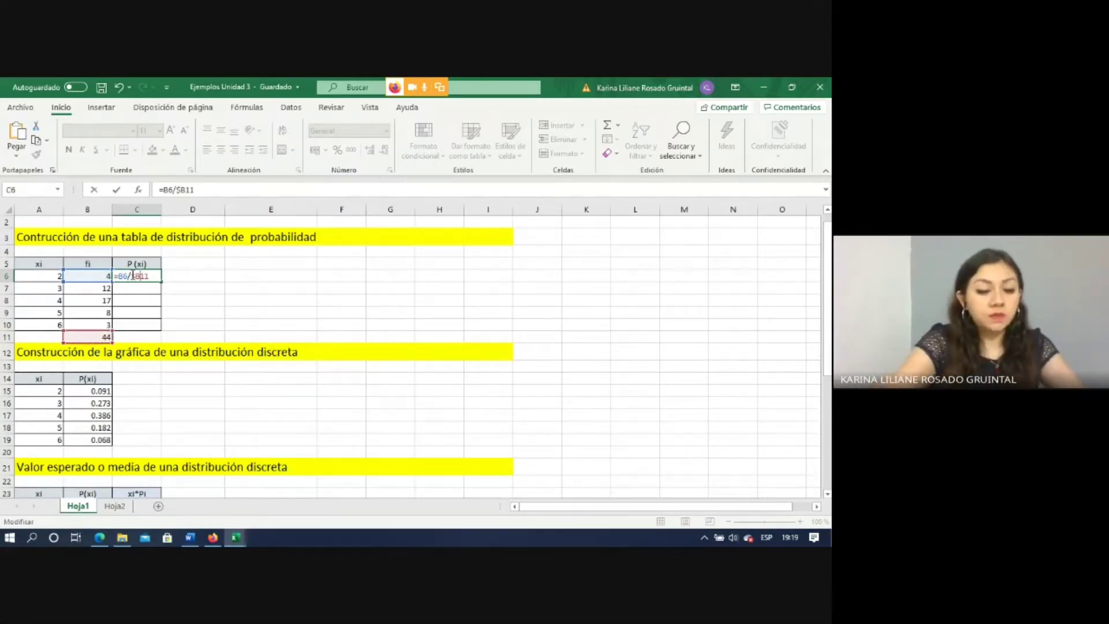
type("$")
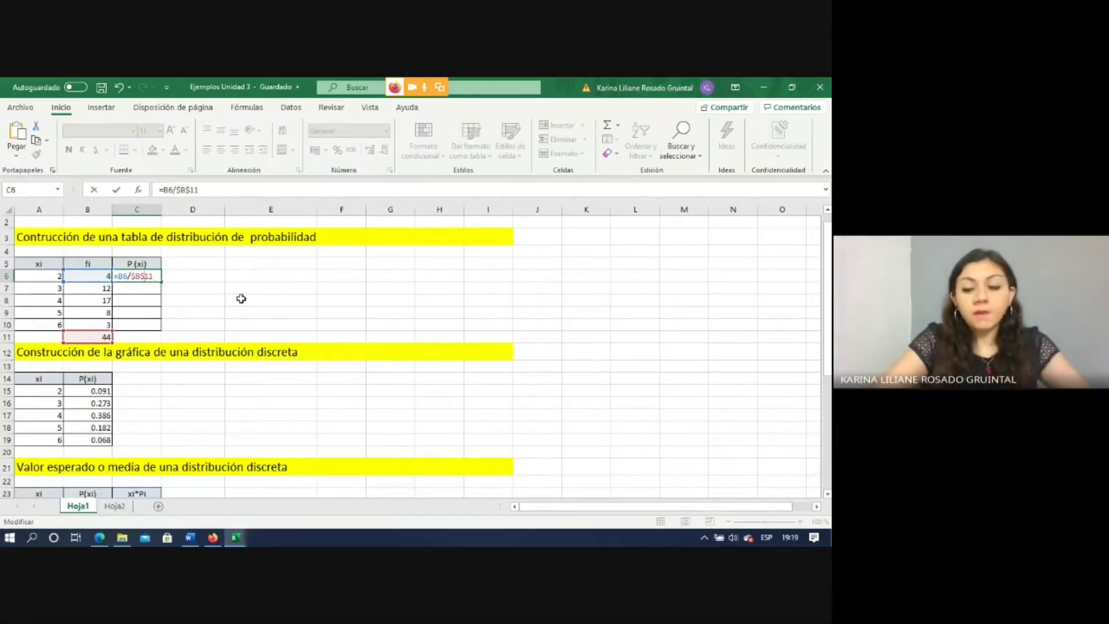
key("Return")
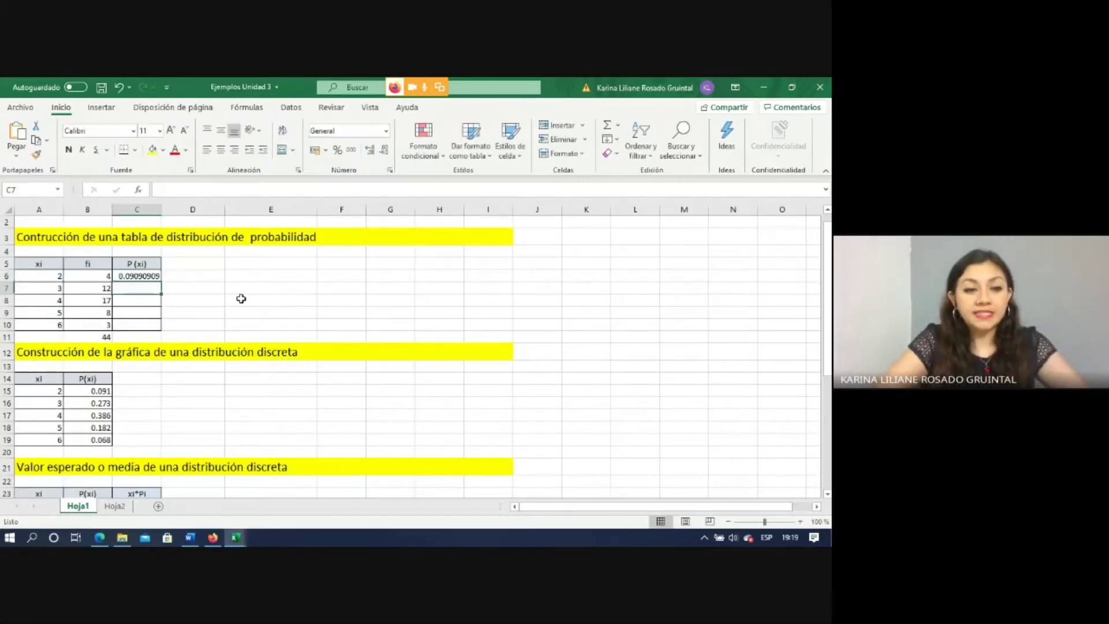
Fill the C6 probability formula down through C10
left_click(145, 277)
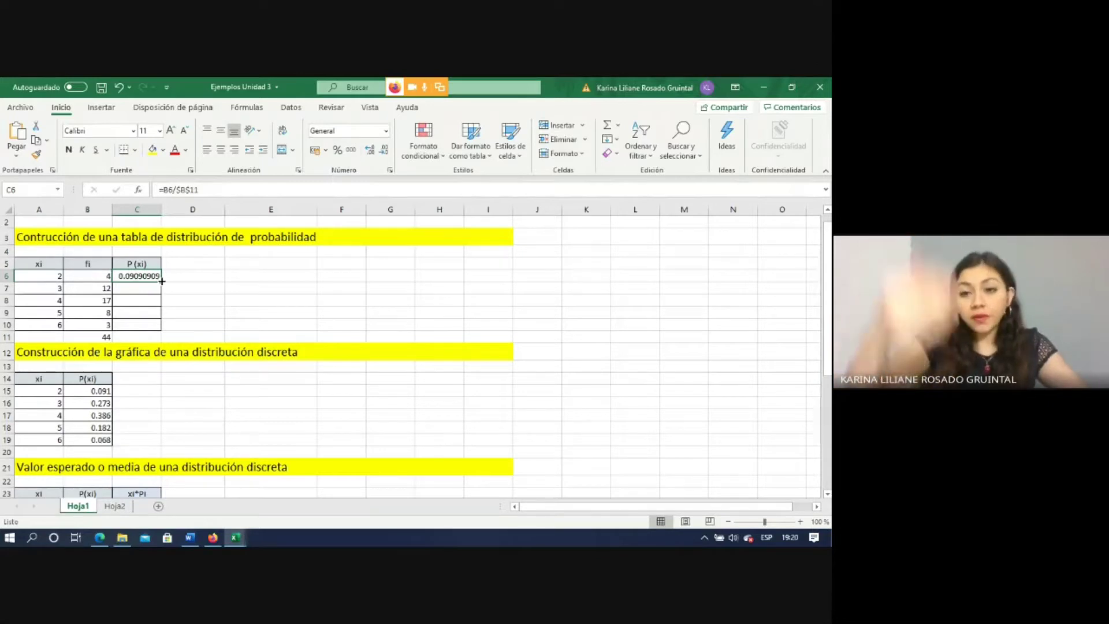
left_click_drag(162, 281, 162, 290)
left_click_drag(163, 327, 162, 327)
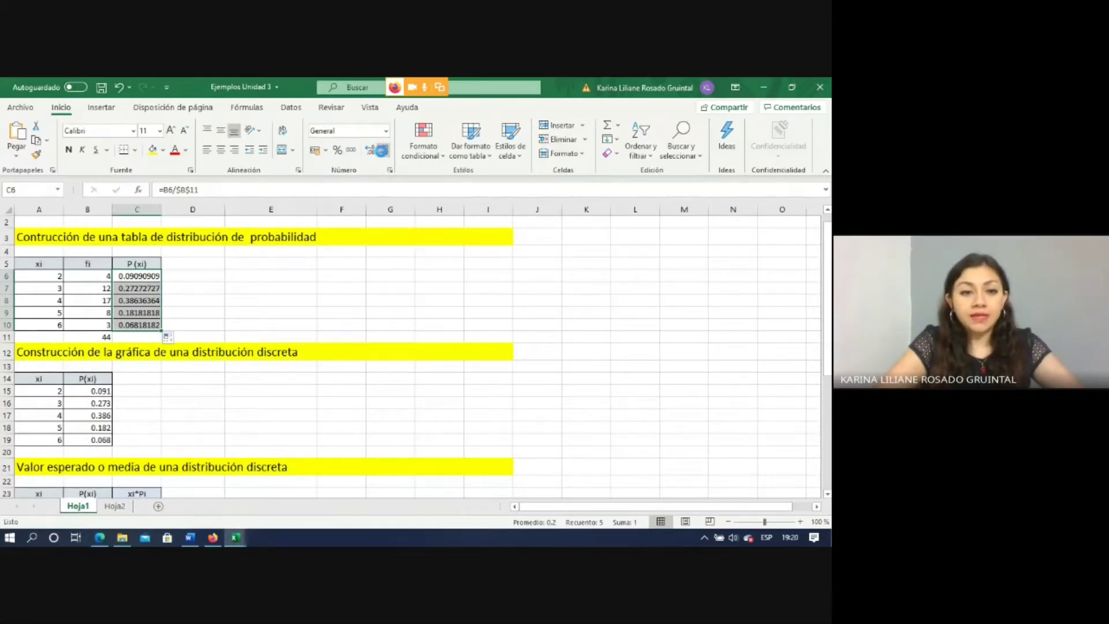
Reduce the P(xi) values in C6:C10 to three decimal places
left_click(383, 152)
left_click(383, 151)
left_click(384, 151)
left_click(384, 152)
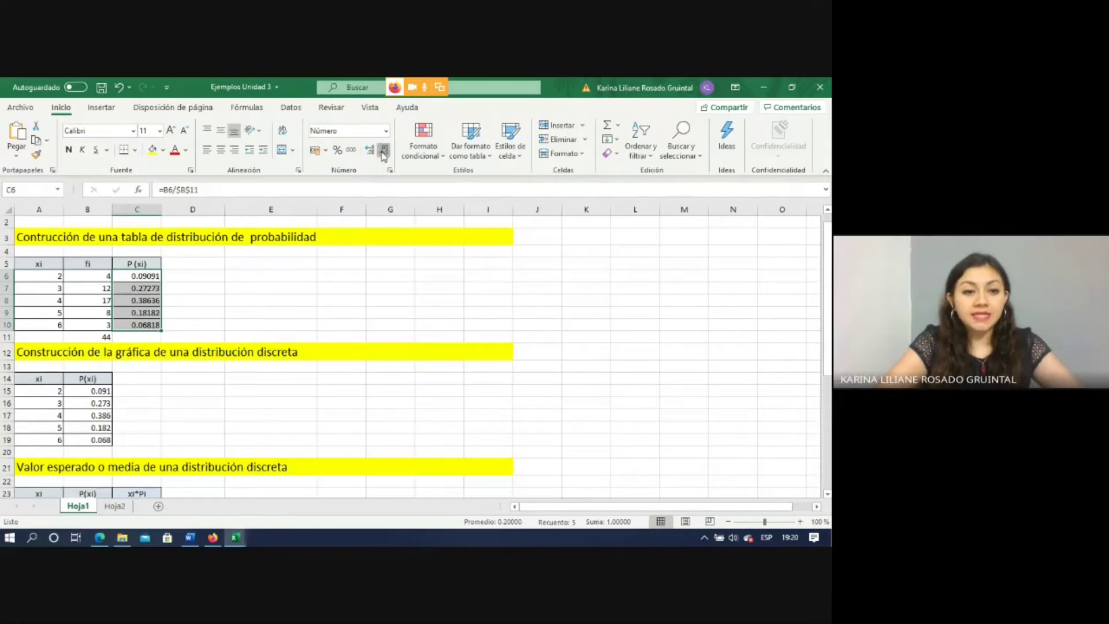
left_click(384, 151)
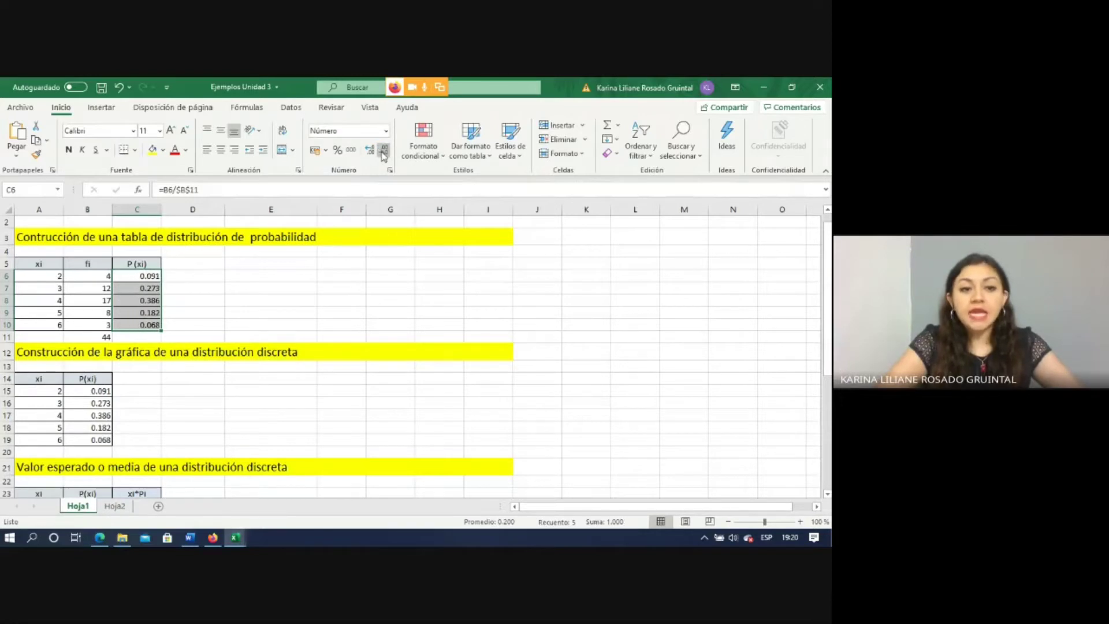
Total the P(xi) probabilities in C11 using the SUMA function over C6:C10
left_click(157, 333)
type("=")
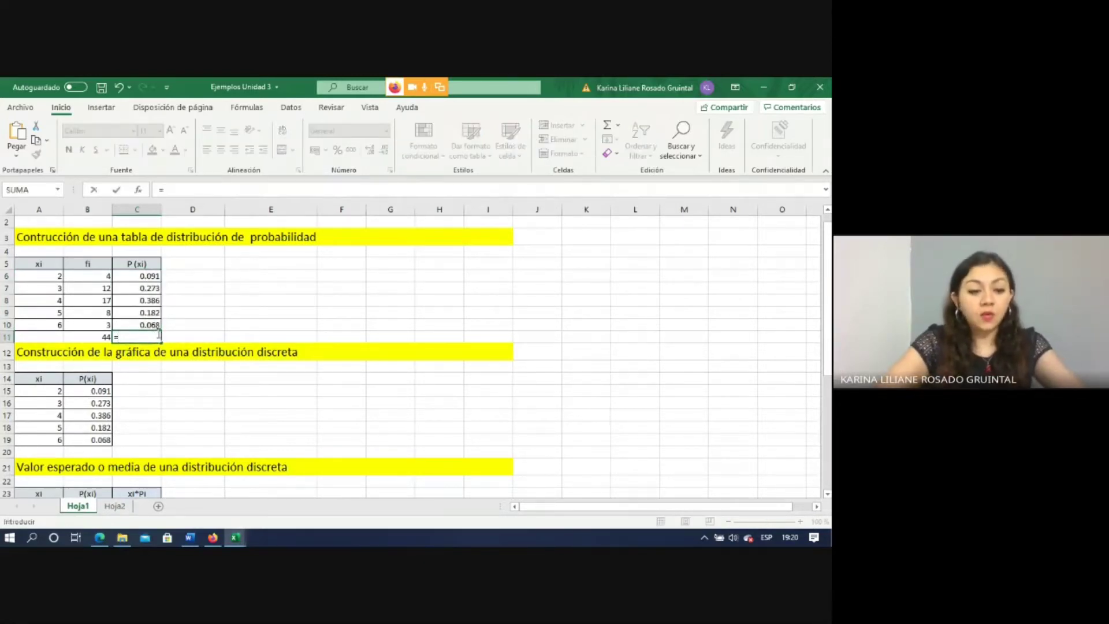
type("pr")
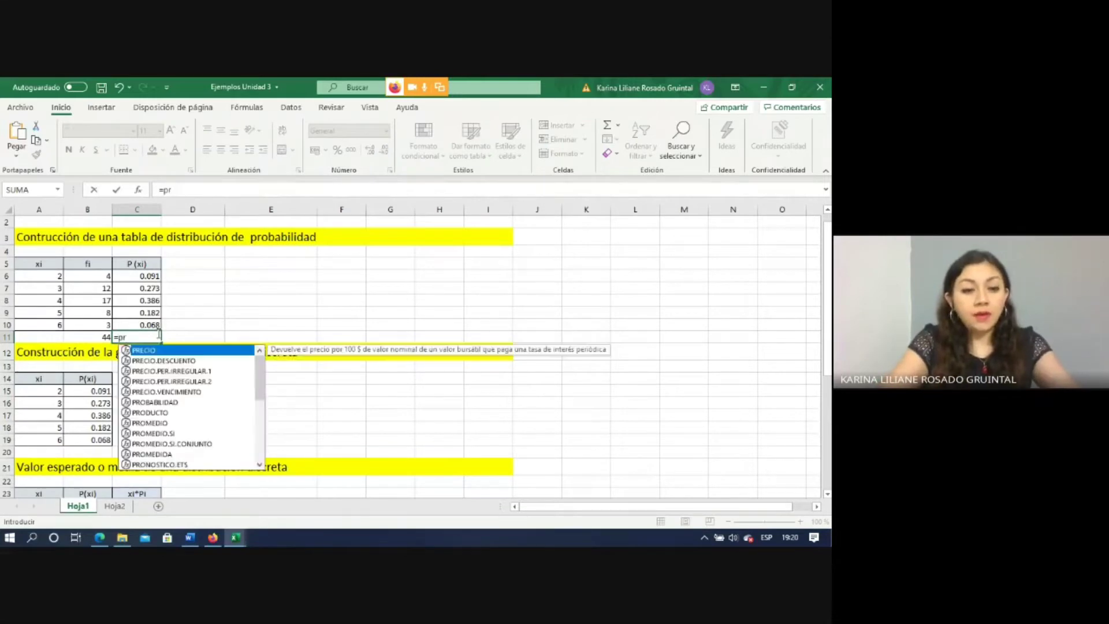
key("BackSpace")
key("BackSpace")
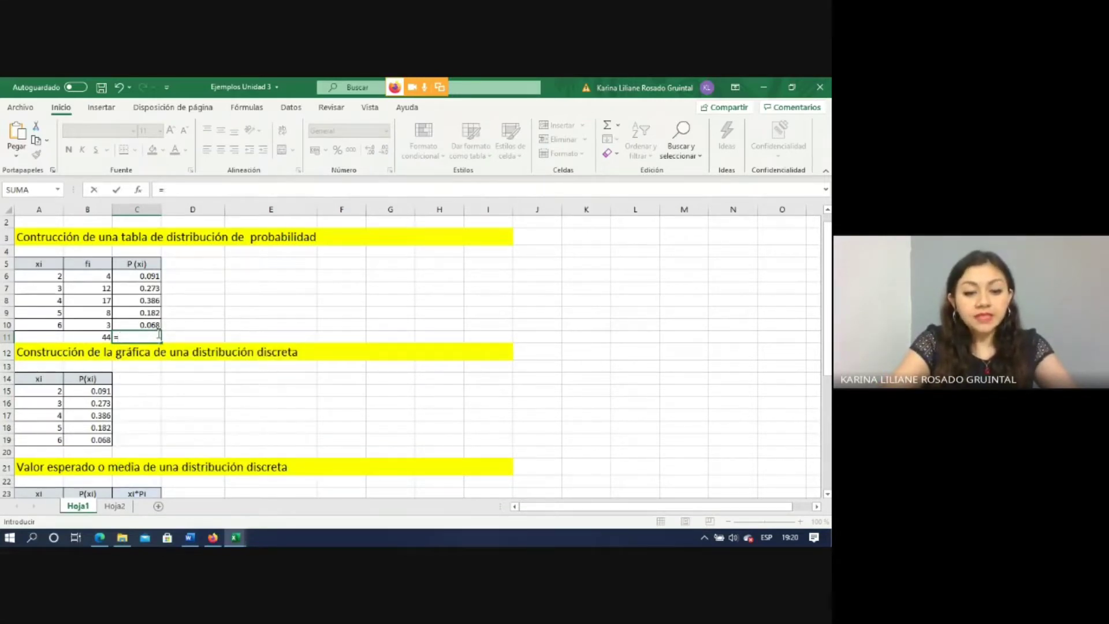
type("su")
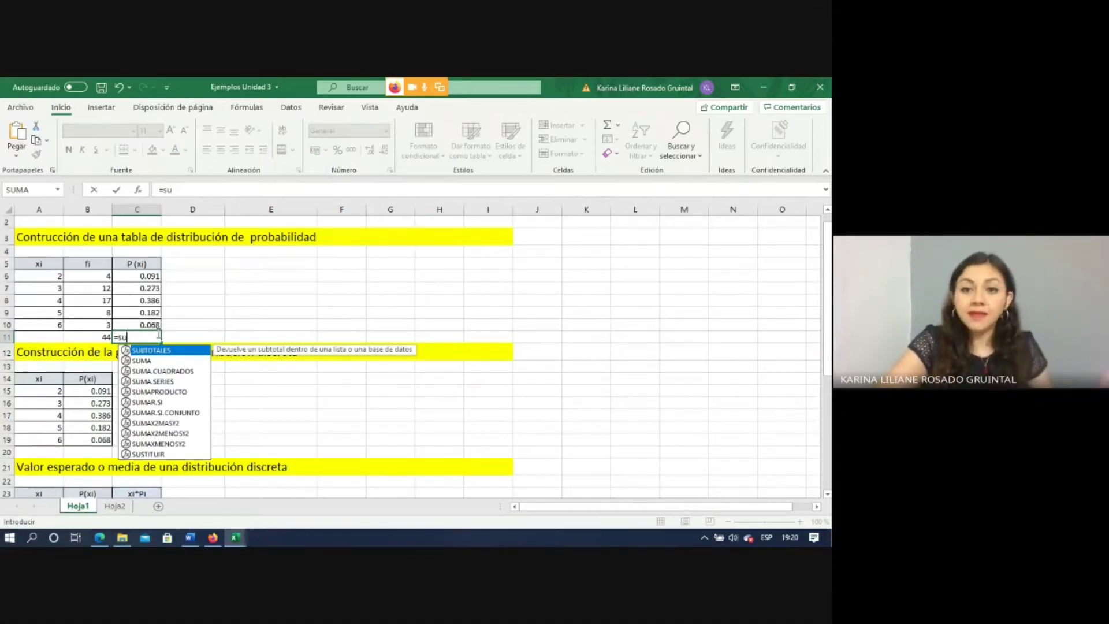
double_click(142, 361)
left_click_drag(147, 276, 148, 325)
key("Return")
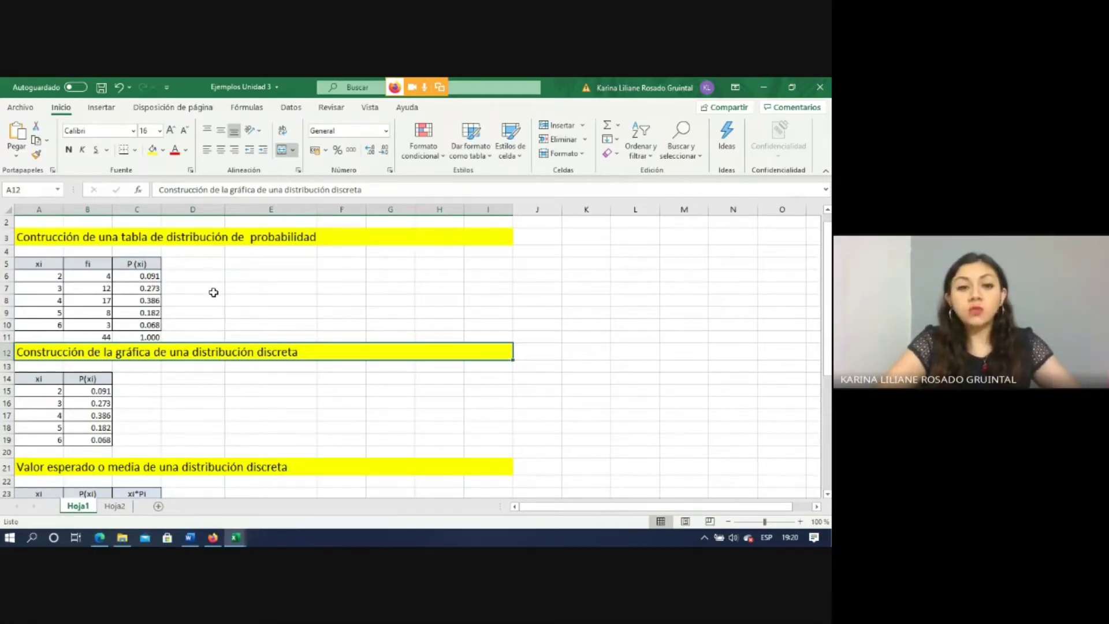
Label the P(xi) column by entering "frecuencia relativa" in C4 above its header
left_click(143, 251)
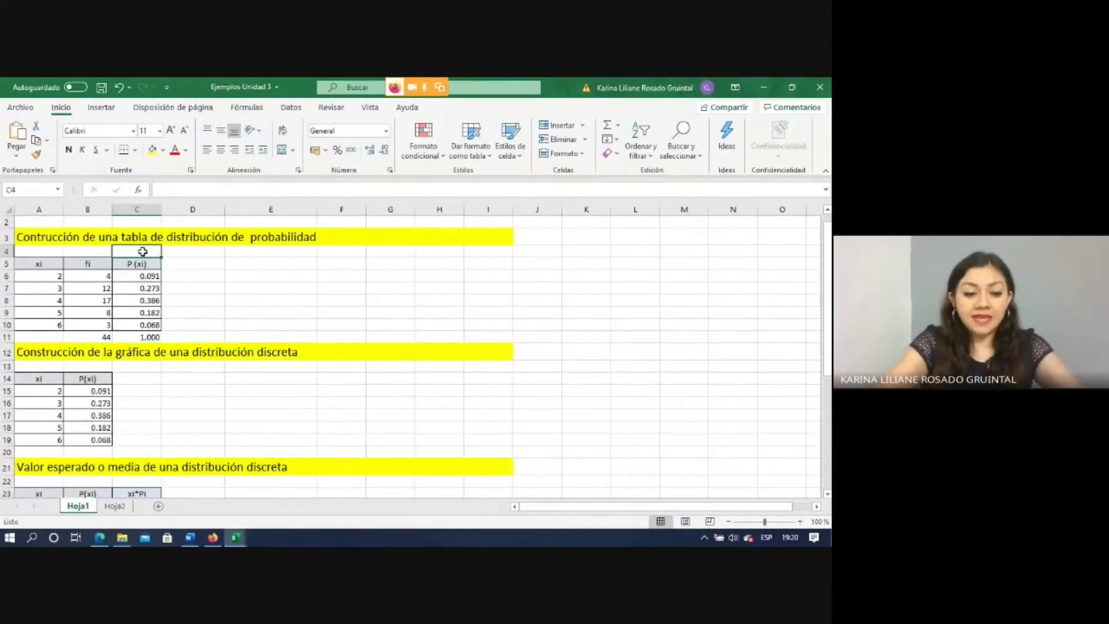
type("frecuencia relativa")
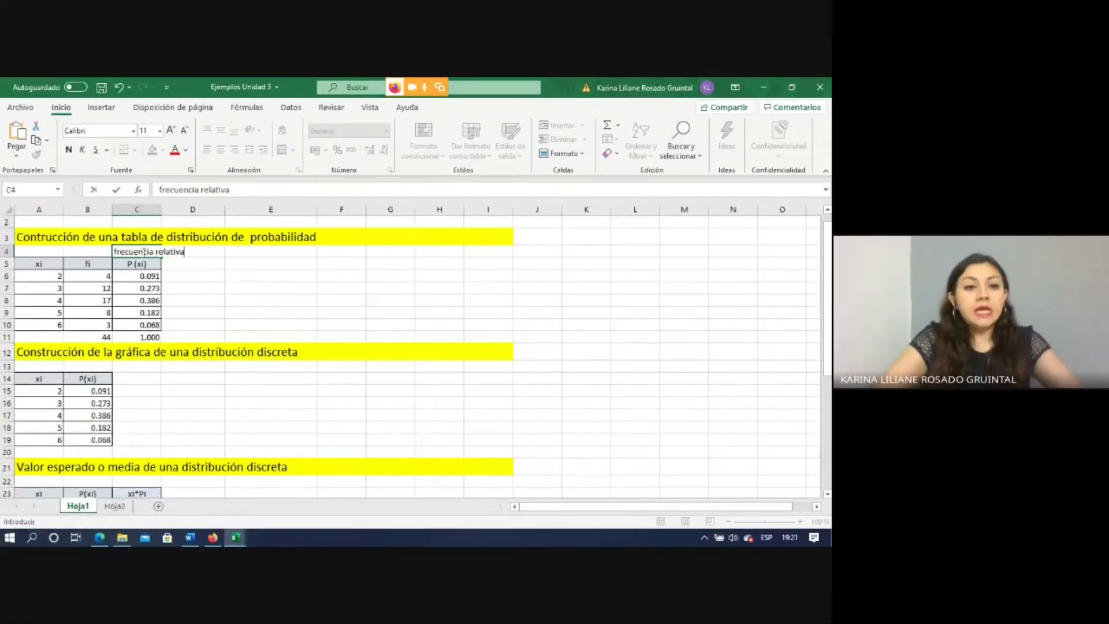
left_click(152, 277)
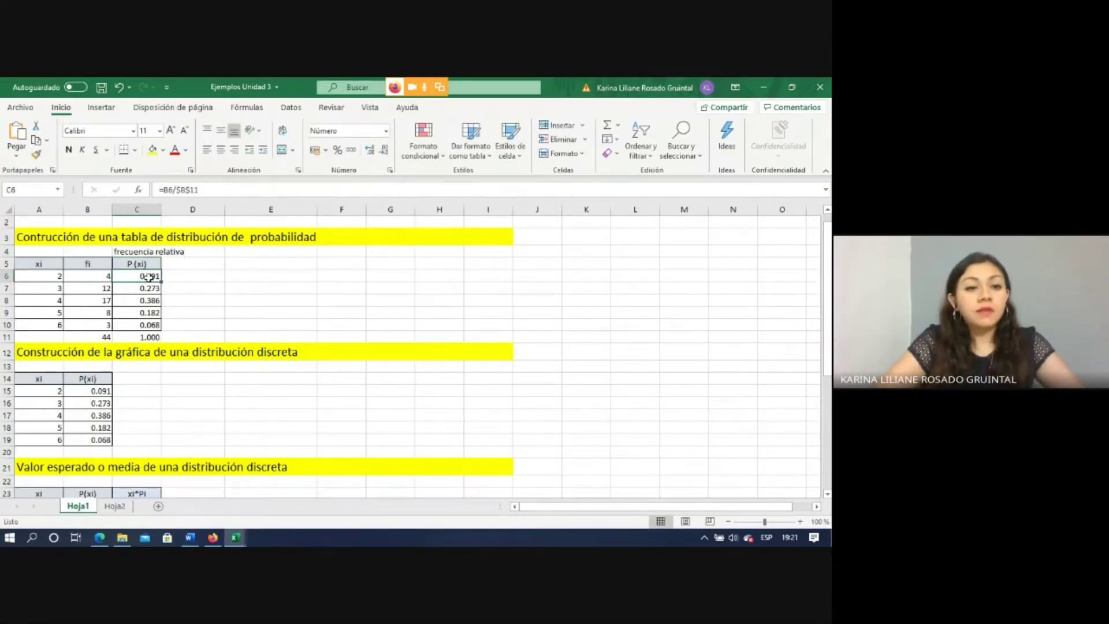
Enter the formula =C6*100 in D6 to express the first probability as a percentage
left_click(179, 281)
type("=")
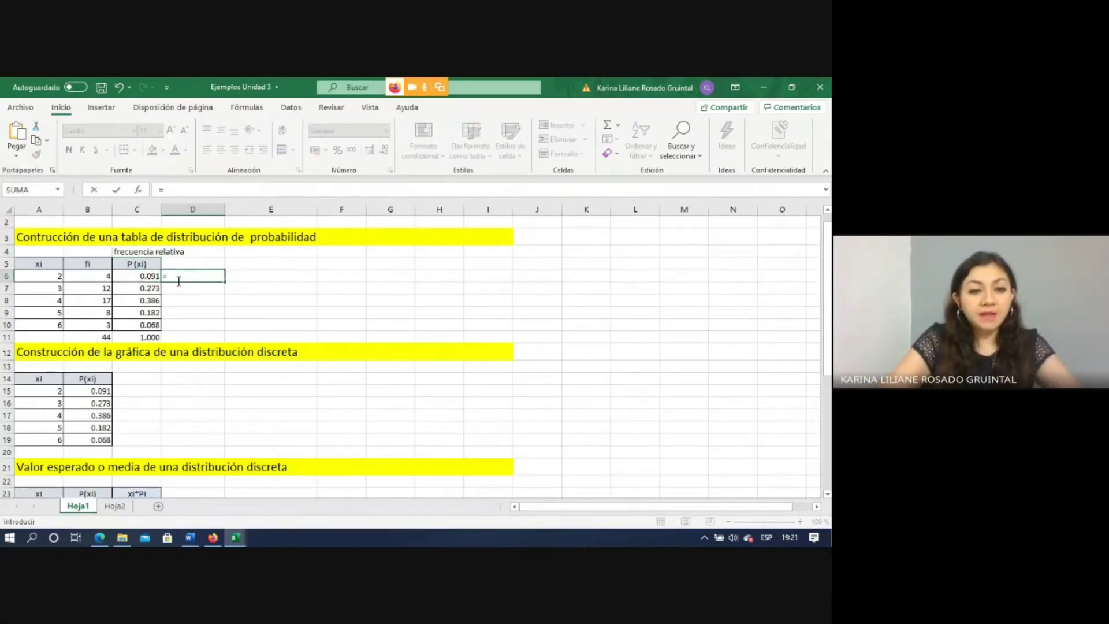
left_click(144, 277)
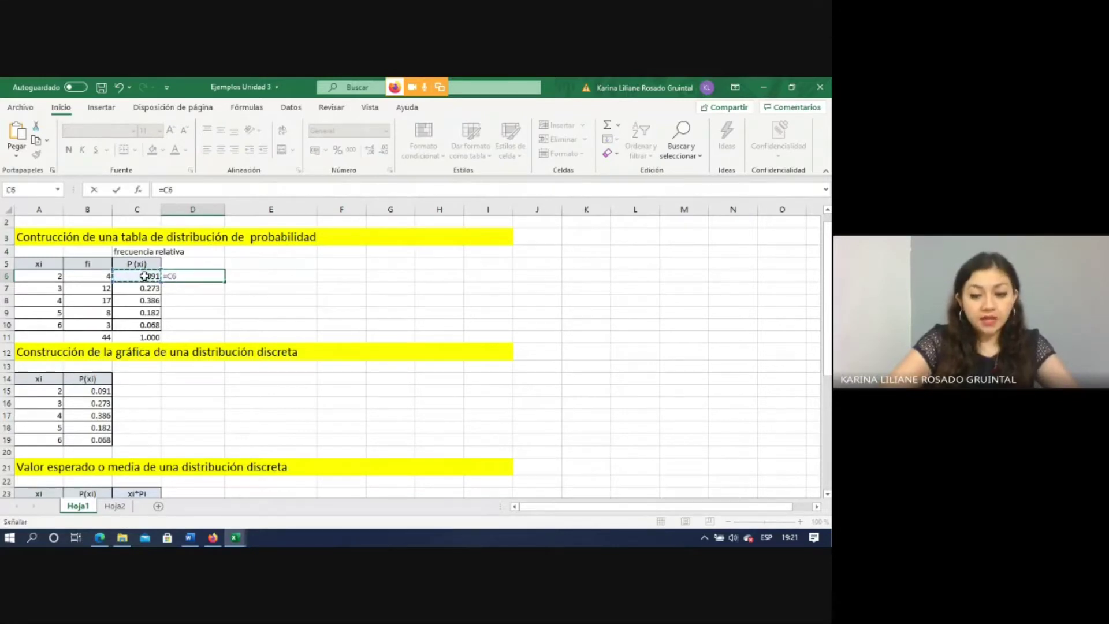
type("*")
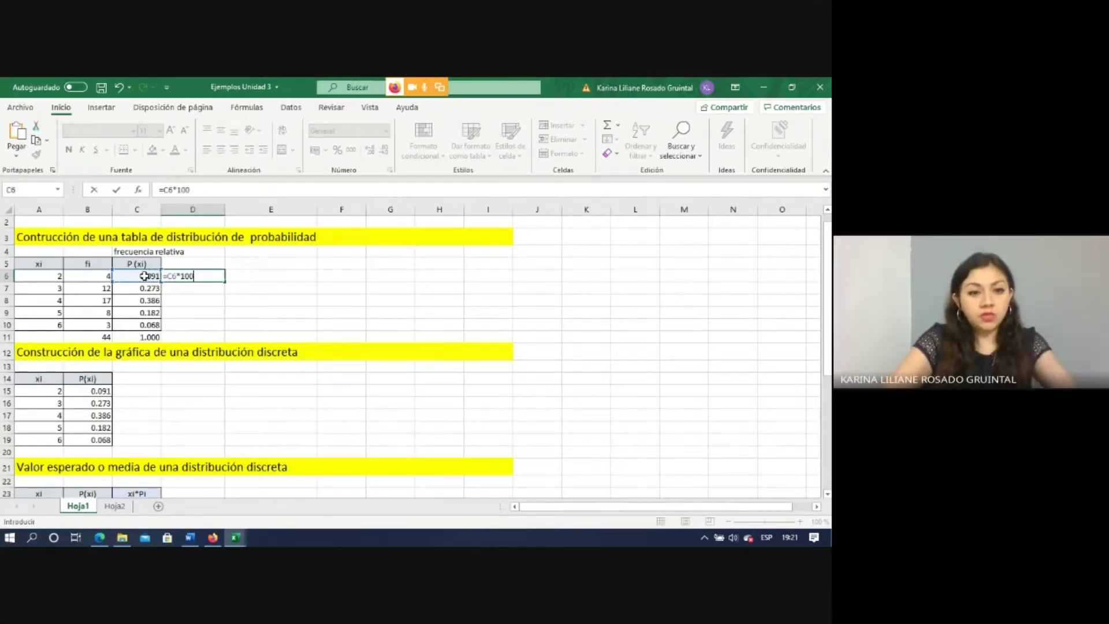
type("100")
key("Return")
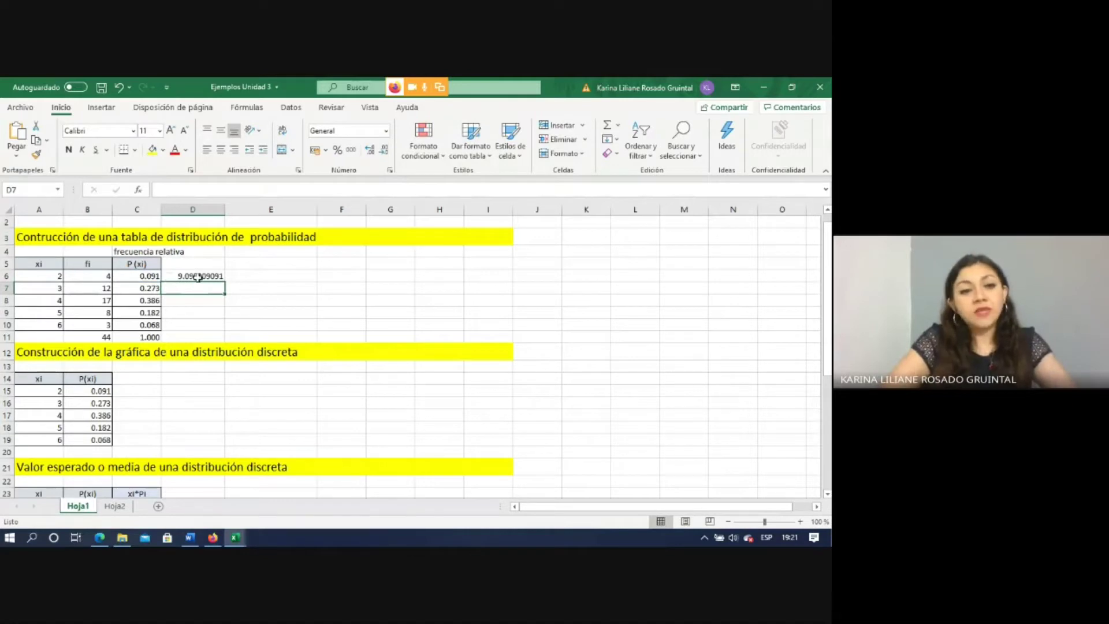
Fill the percentage formula from D6 down to D10 and reduce D6:D10 to one decimal place
left_click(198, 278)
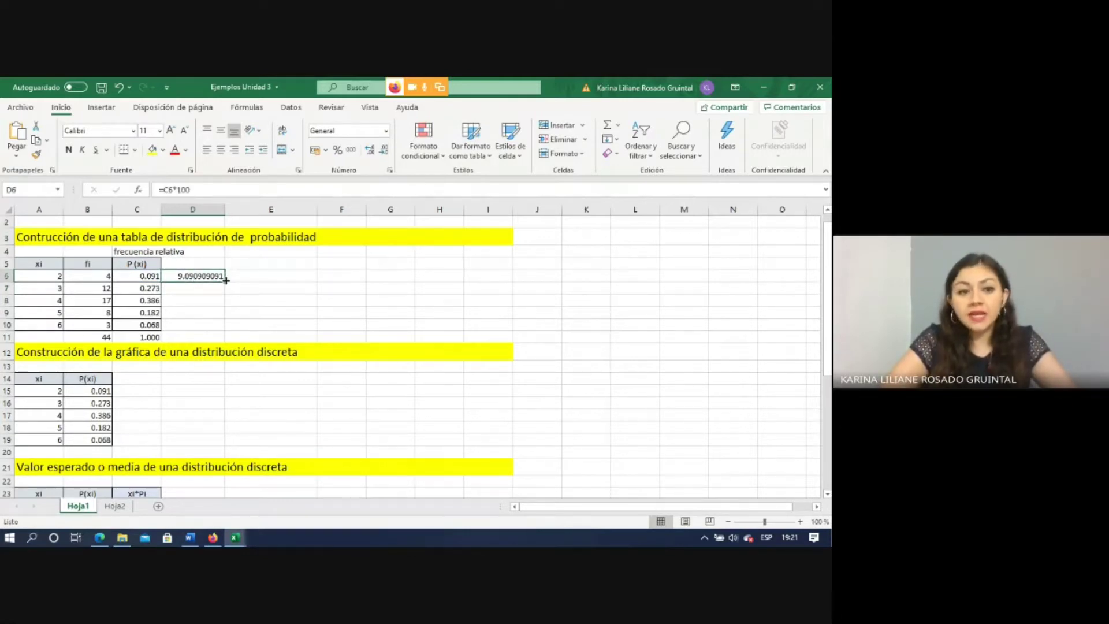
left_click_drag(226, 280, 226, 327)
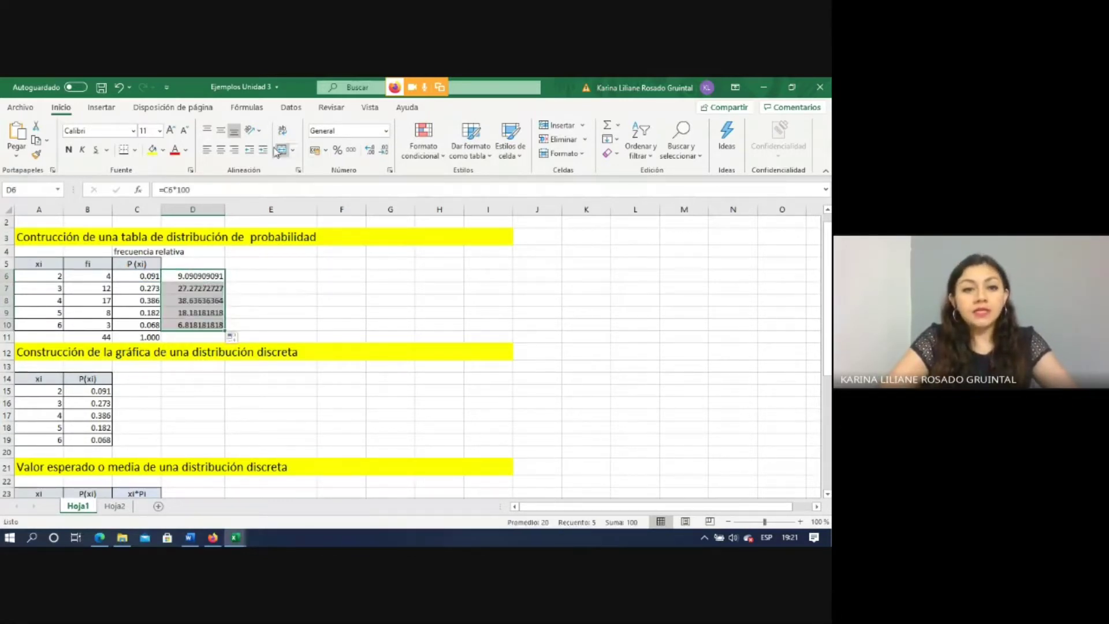
left_click(384, 151)
left_click(384, 151)
left_click(383, 151)
left_click(383, 151)
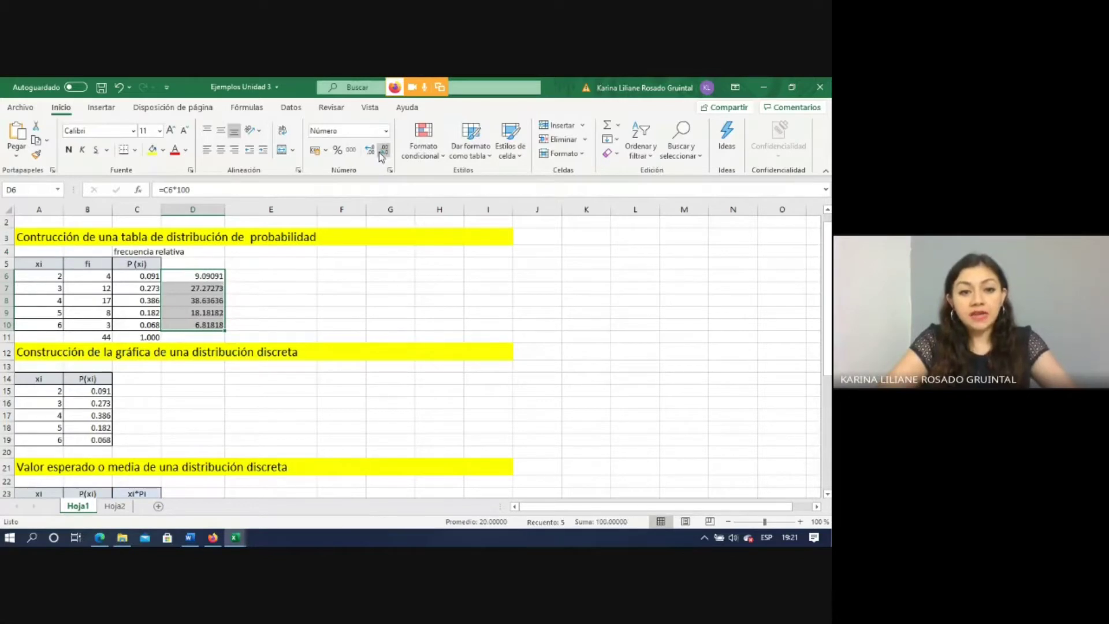
left_click(383, 153)
left_click(383, 154)
left_click(383, 154)
left_click(382, 154)
left_click(268, 289)
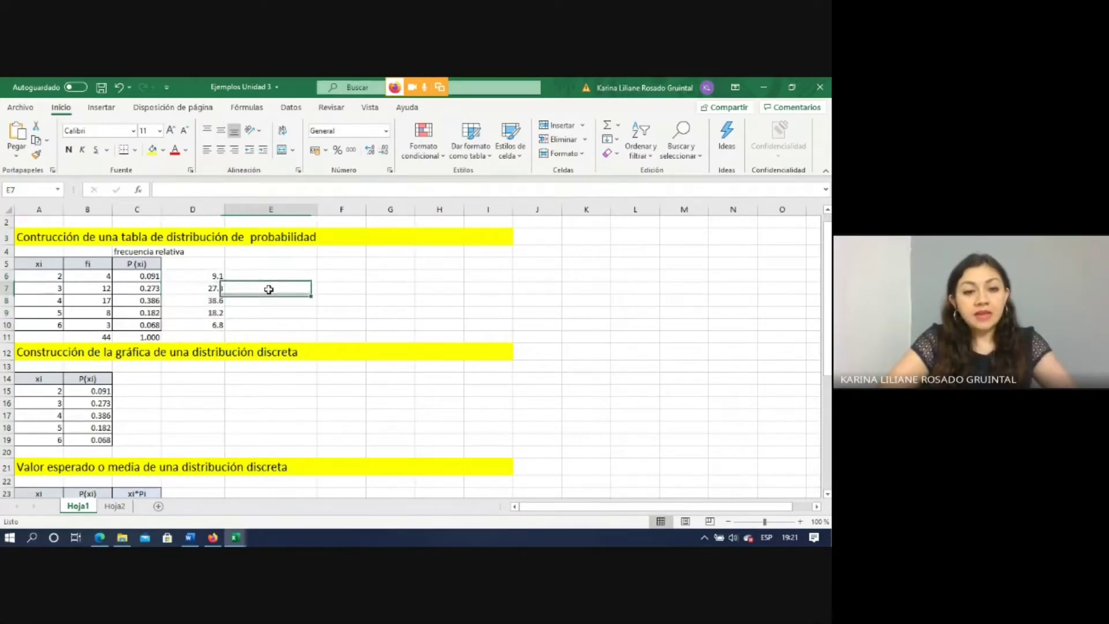
Review the probability distribution table, comparing the xi and fi columns with the P(xi) and percentage values
left_click(215, 277)
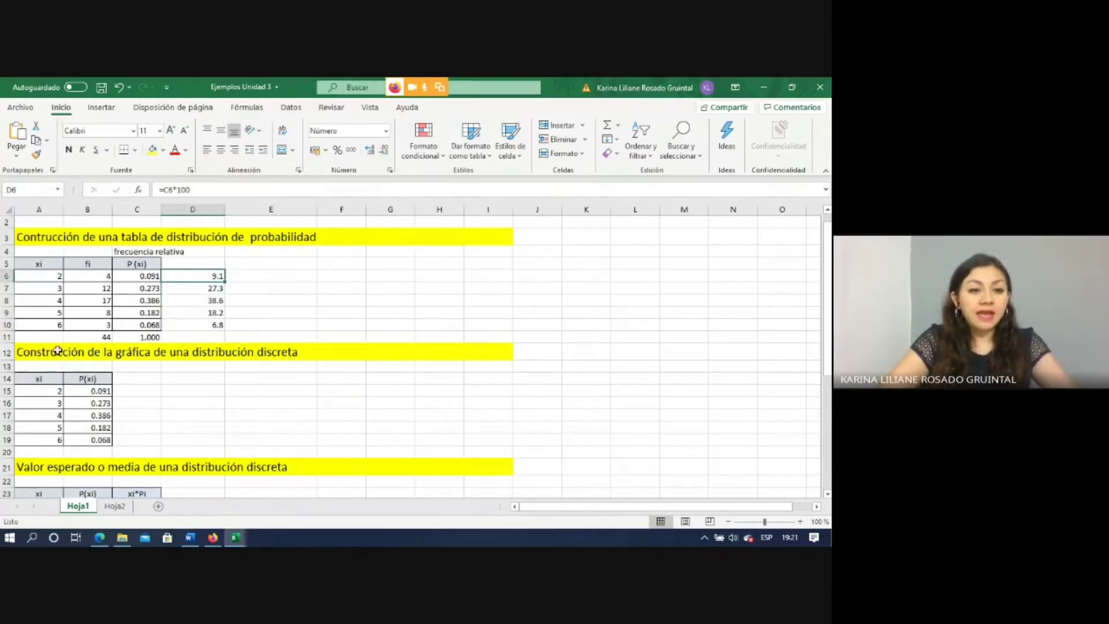
left_click(47, 277)
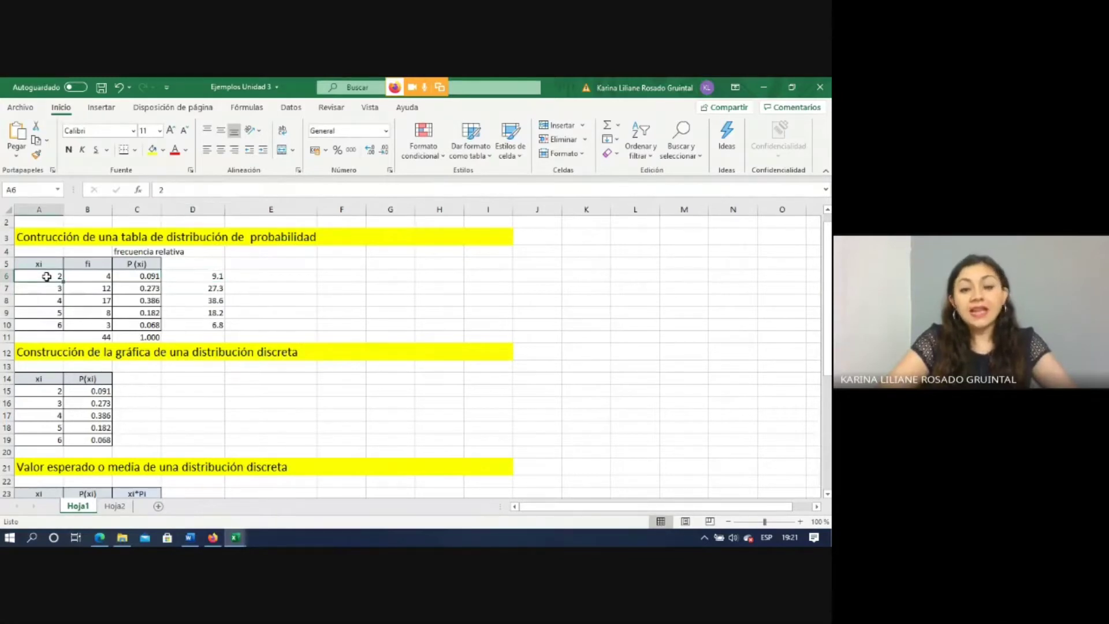
left_click(217, 275)
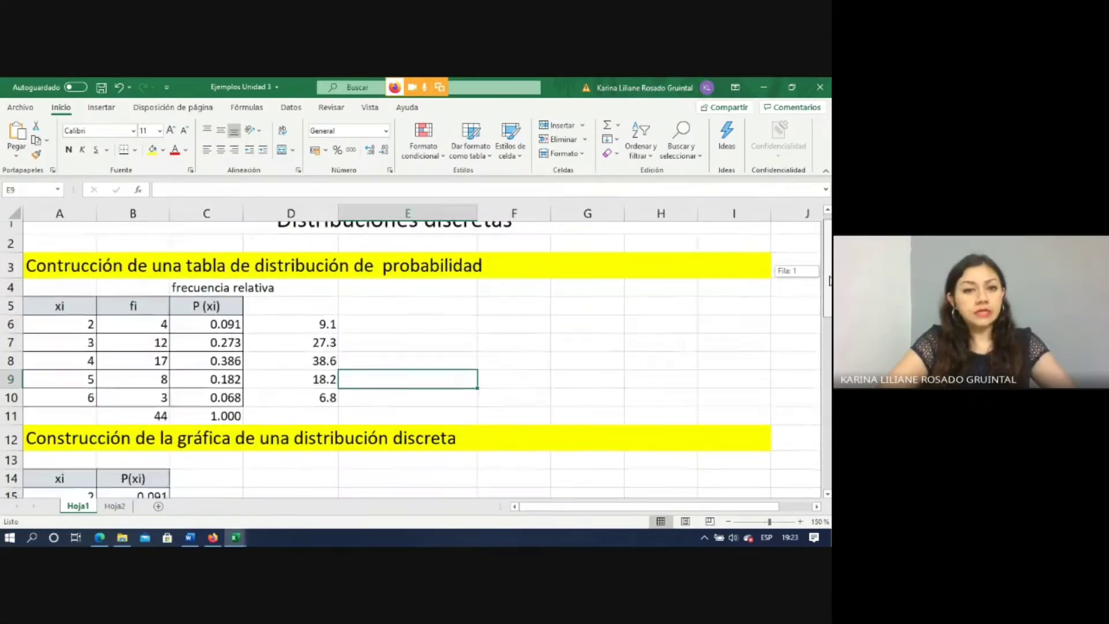
left_click_drag(828, 254, 827, 285)
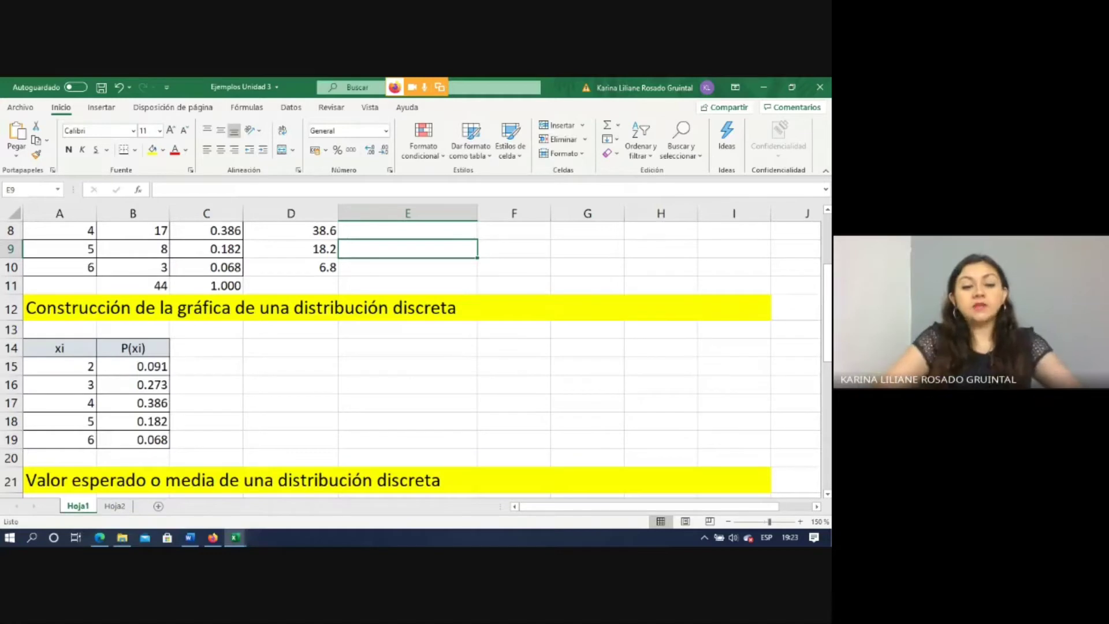
left_click_drag(829, 306, 829, 271)
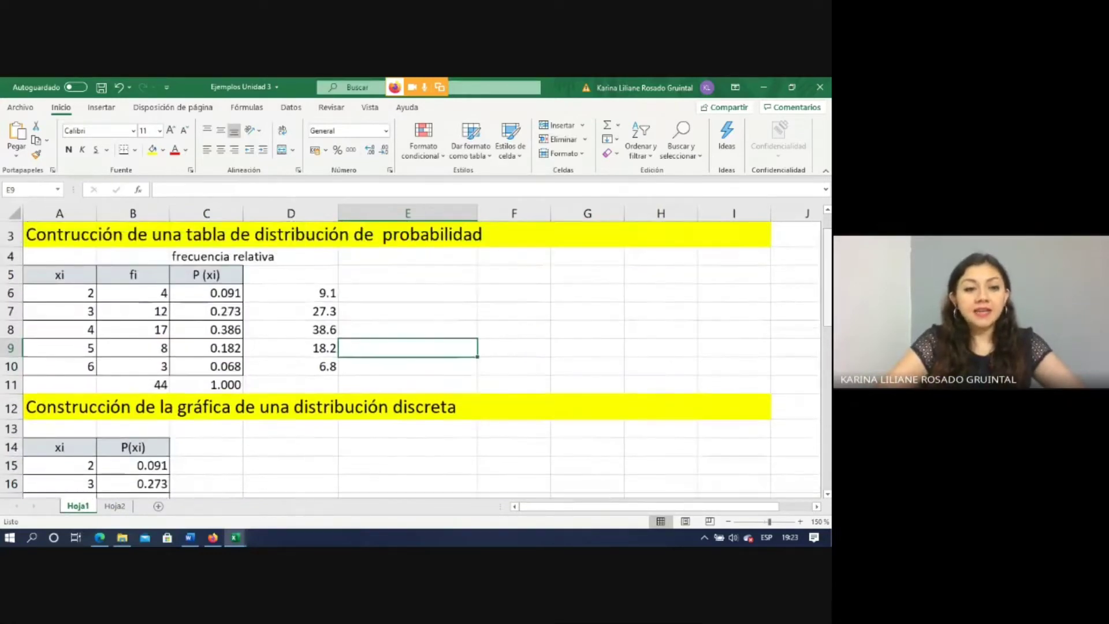
left_click_drag(66, 272, 121, 364)
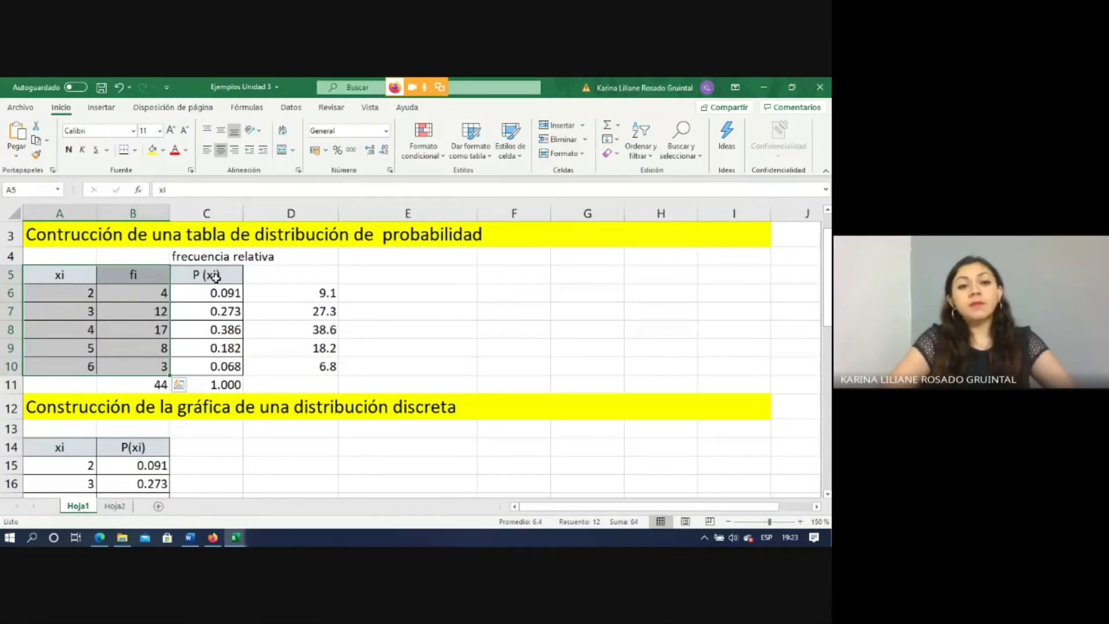
left_click_drag(217, 276, 232, 368)
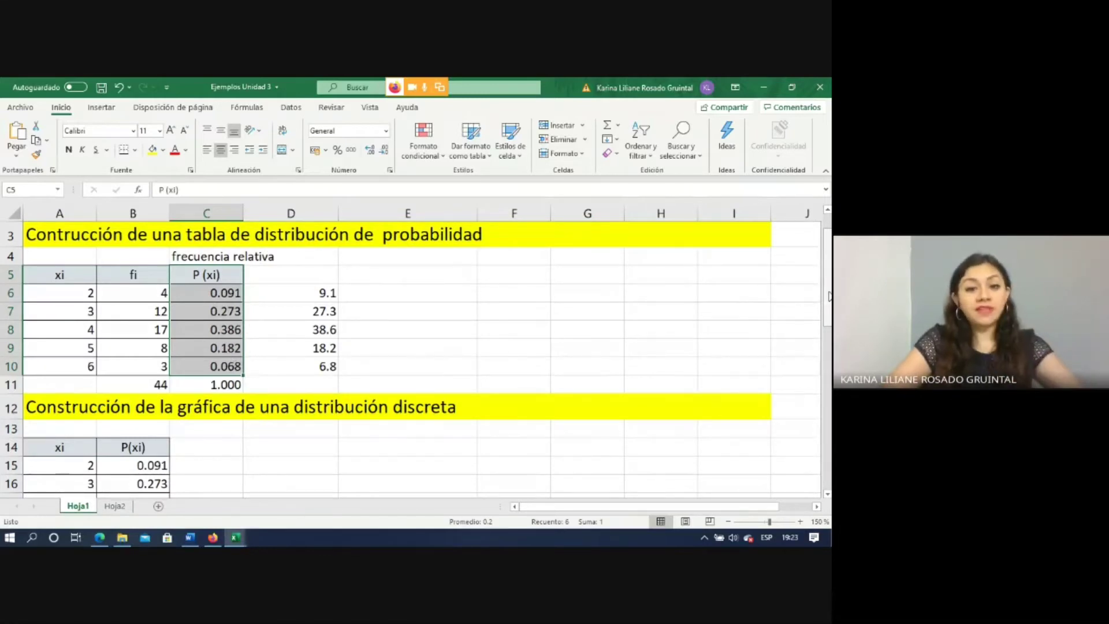
Insert a clustered column chart of the discrete distribution from the xi and P(xi) data in A14:B19
scroll(829, 296, "down", 2)
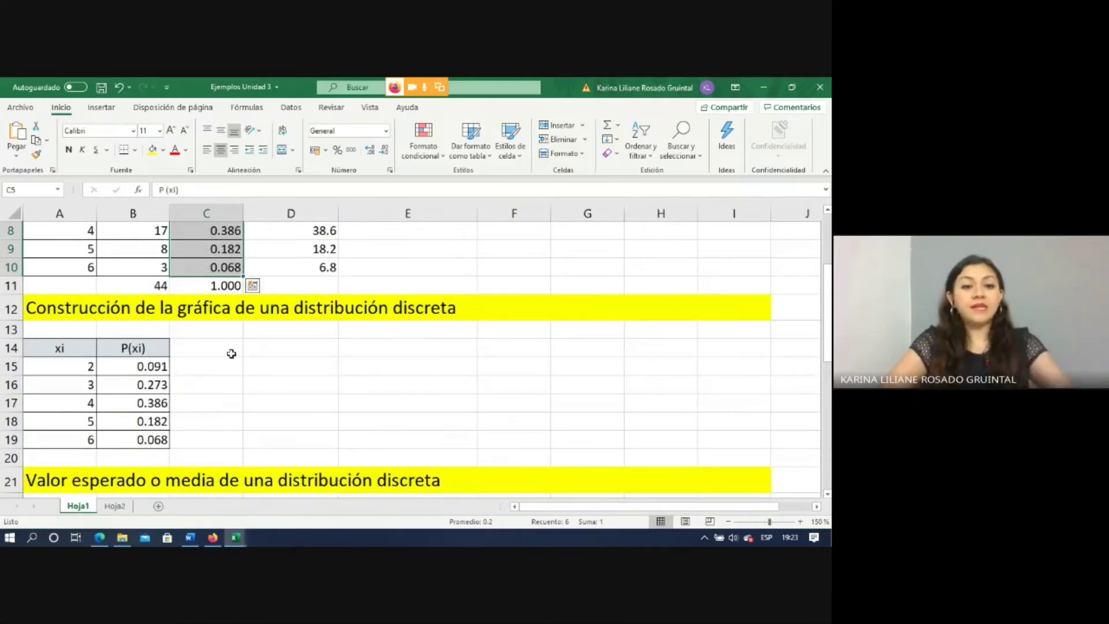
left_click(205, 351)
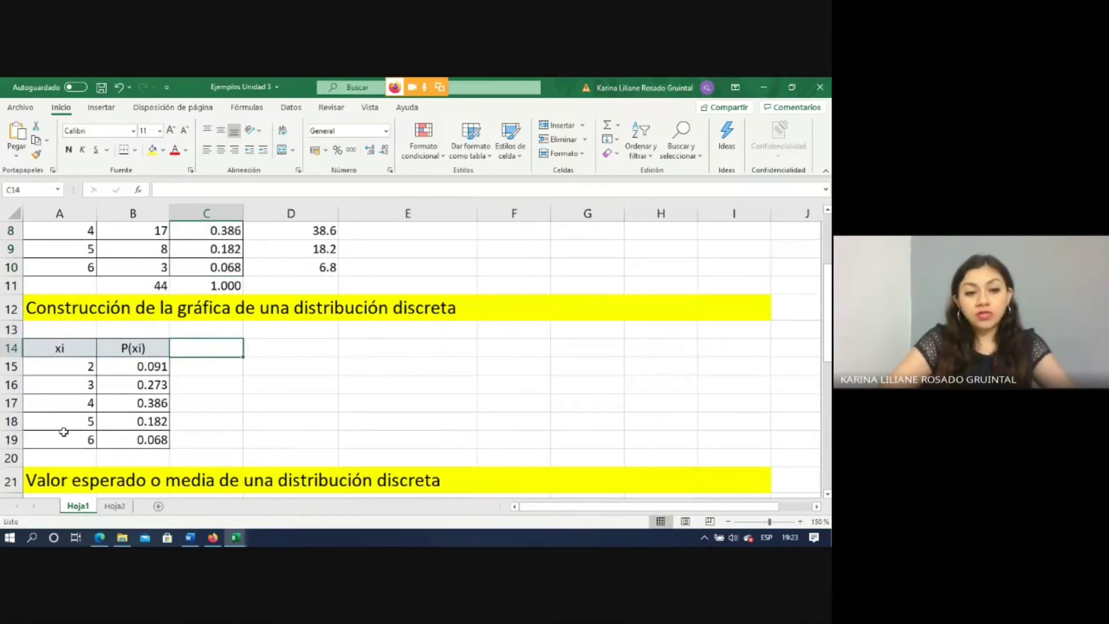
left_click_drag(73, 346, 116, 440)
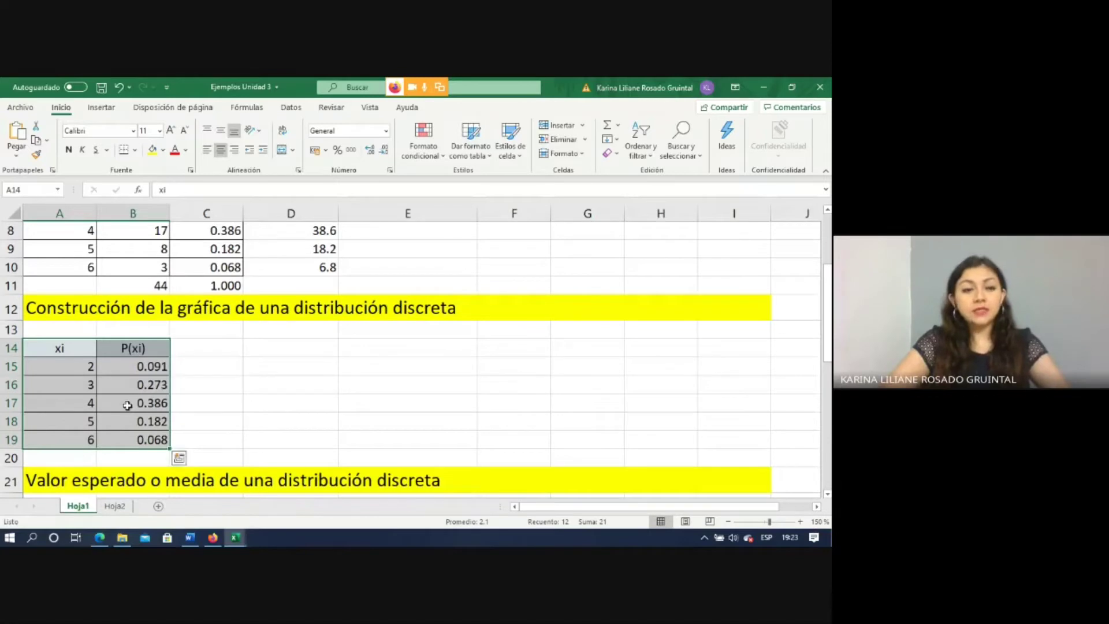
left_click(103, 107)
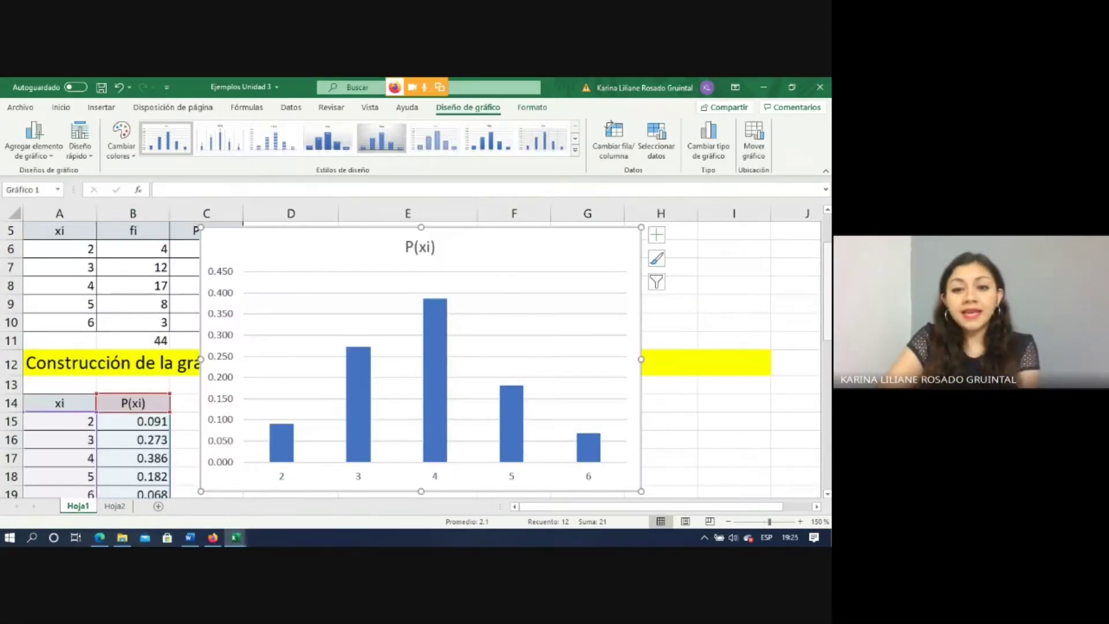
Add data labels to the columns of the P(xi) chart
scroll(301, 297, "down", 1)
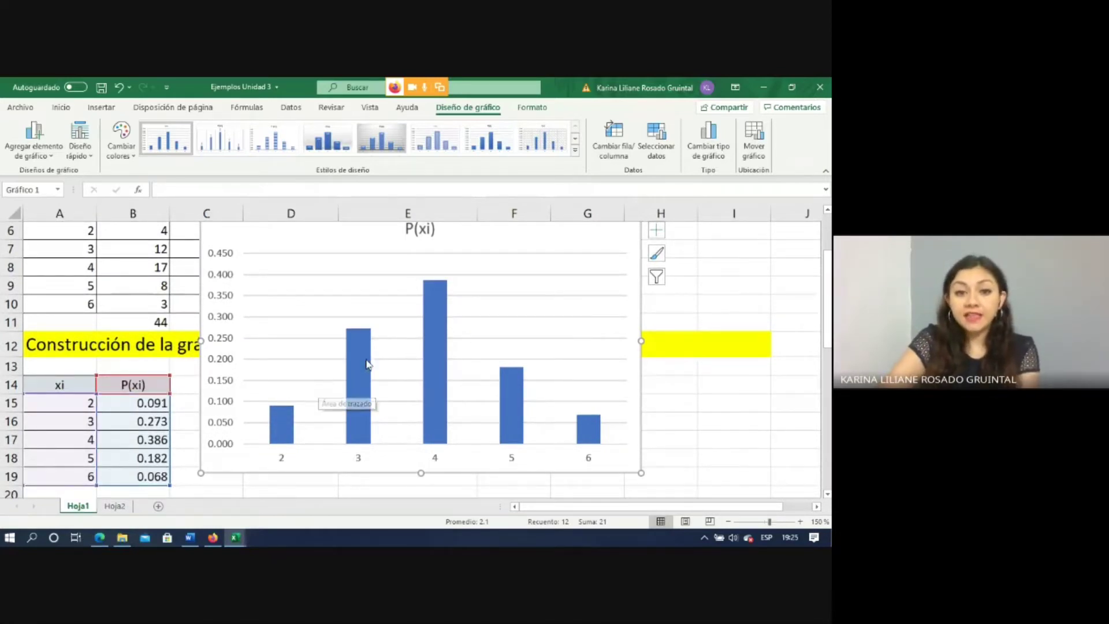
mouse_move(444, 354)
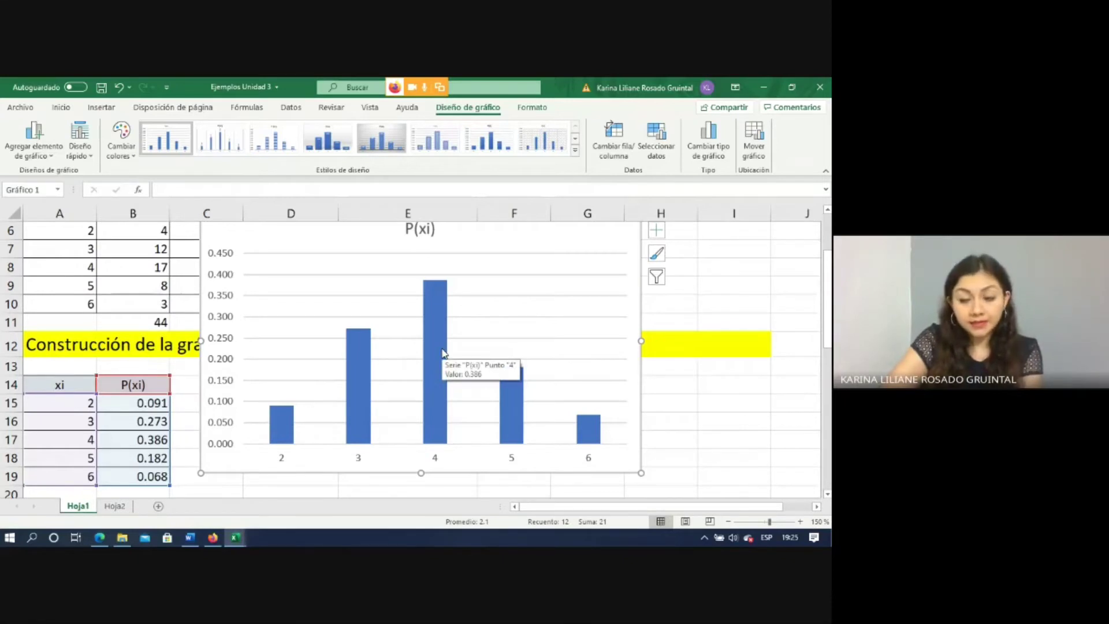
left_click(431, 311)
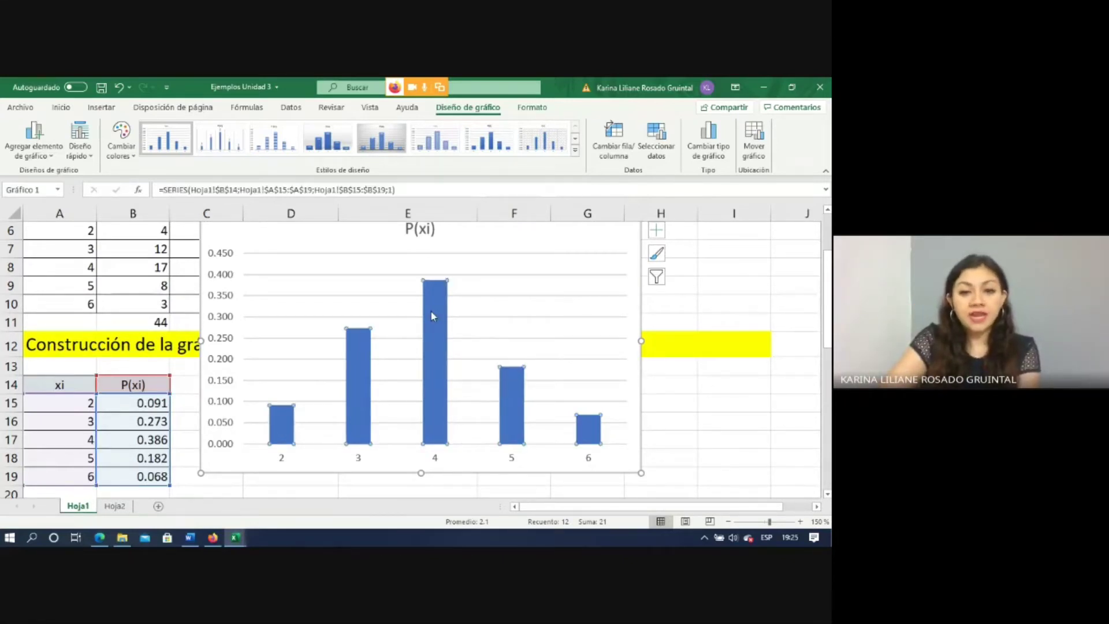
left_click(495, 231)
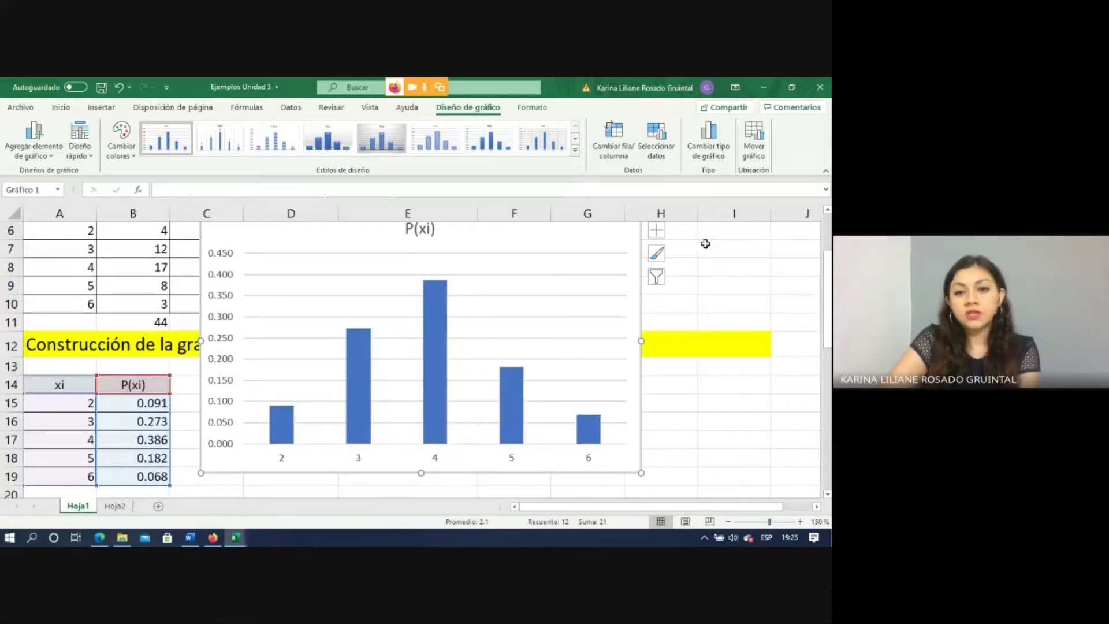
left_click(658, 231)
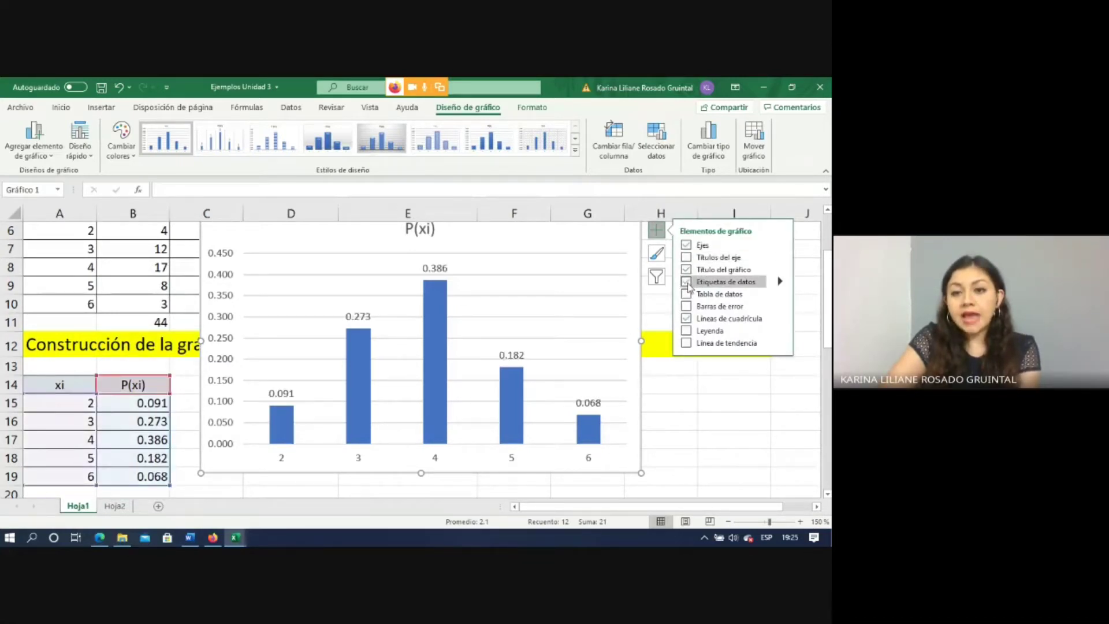
left_click(686, 282)
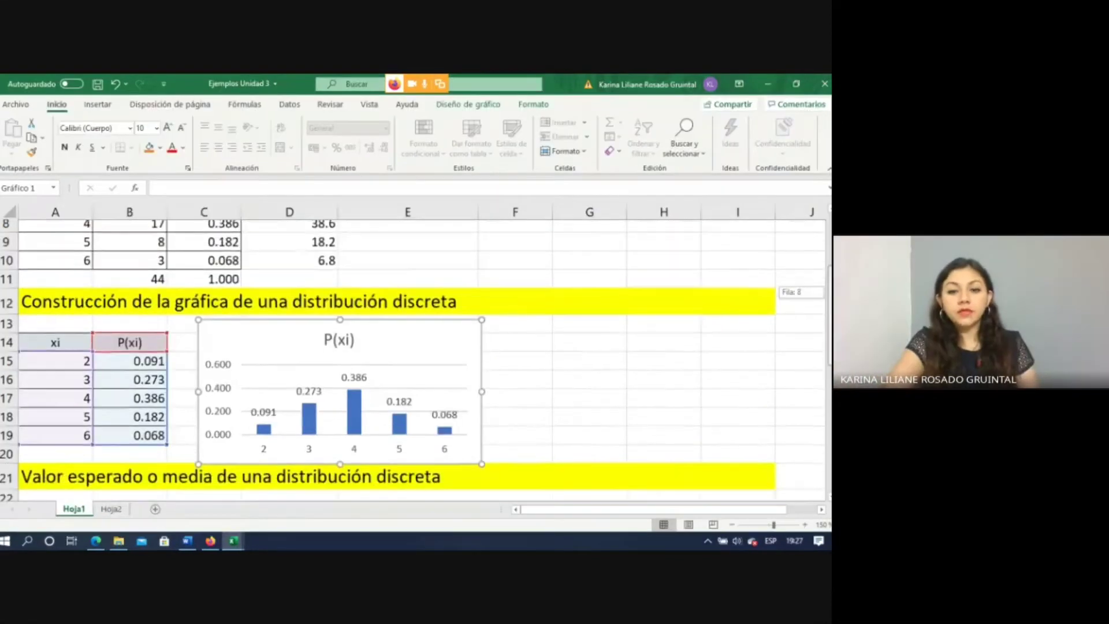
Enter the formula =A24*B24 in C24 to compute the first xi*Pi product of the expected value table
left_click_drag(828, 288, 828, 302)
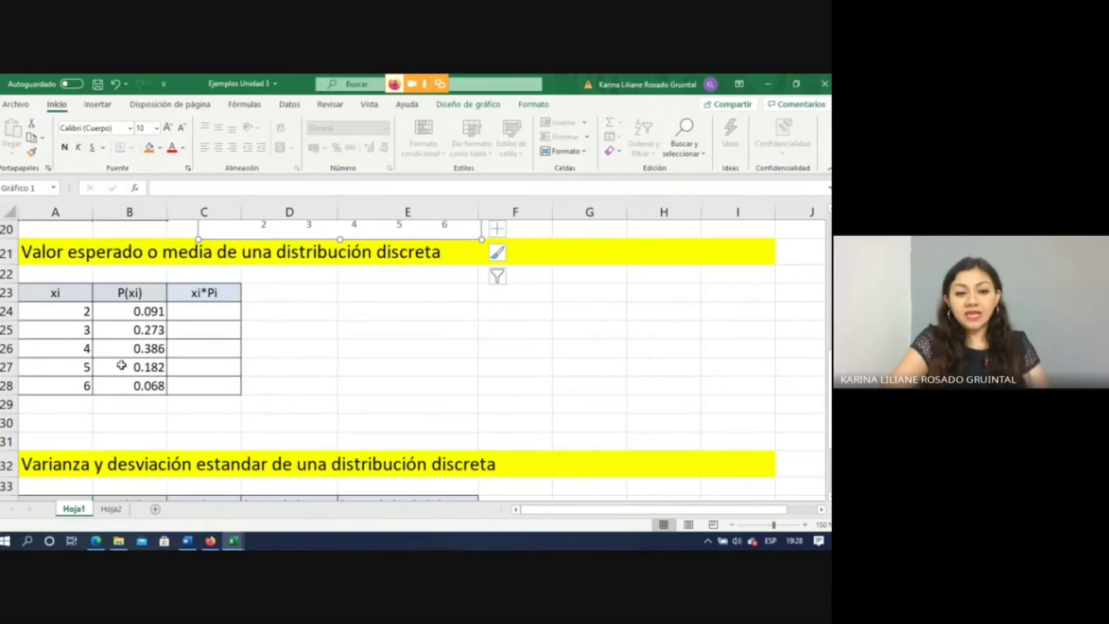
left_click(202, 314)
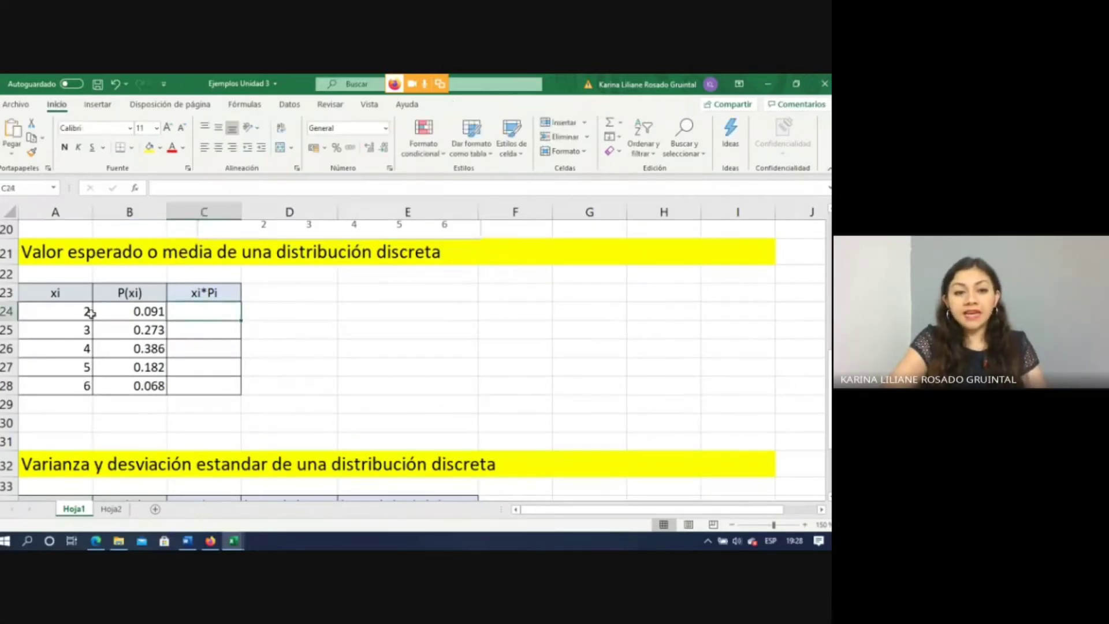
left_click(59, 312)
left_click(123, 311)
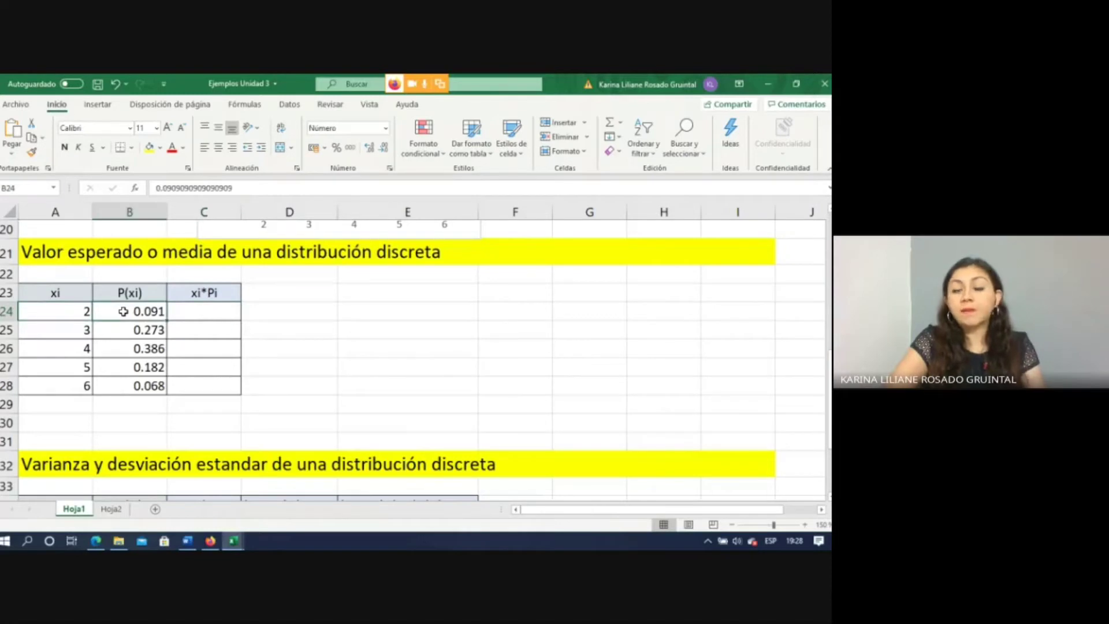
left_click_drag(194, 293, 193, 385)
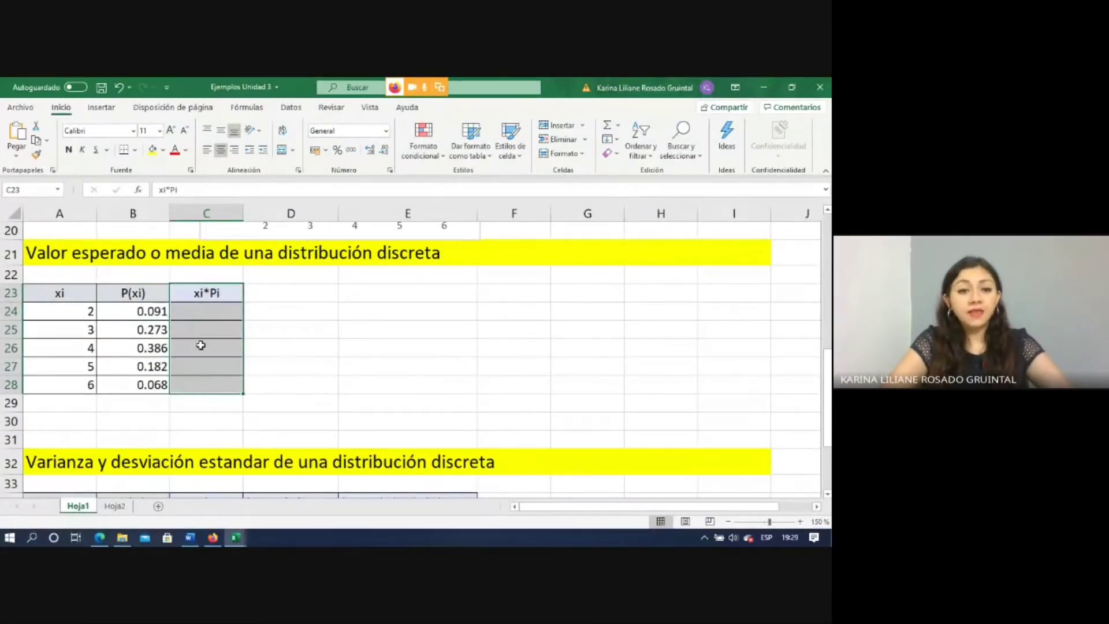
left_click(199, 314)
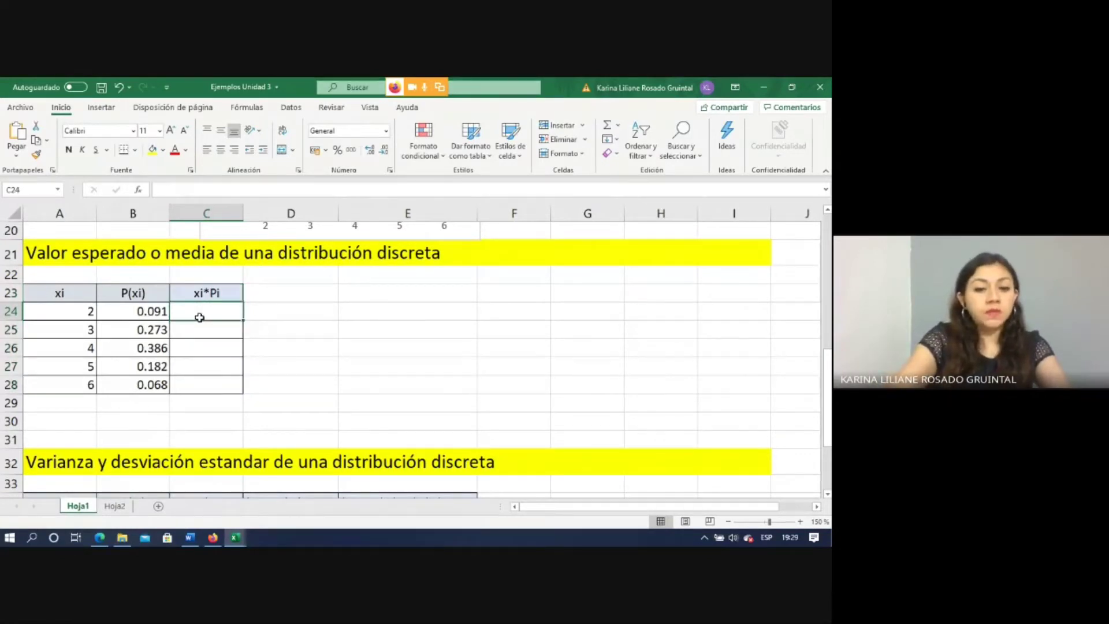
type("=")
left_click(91, 314)
type("*")
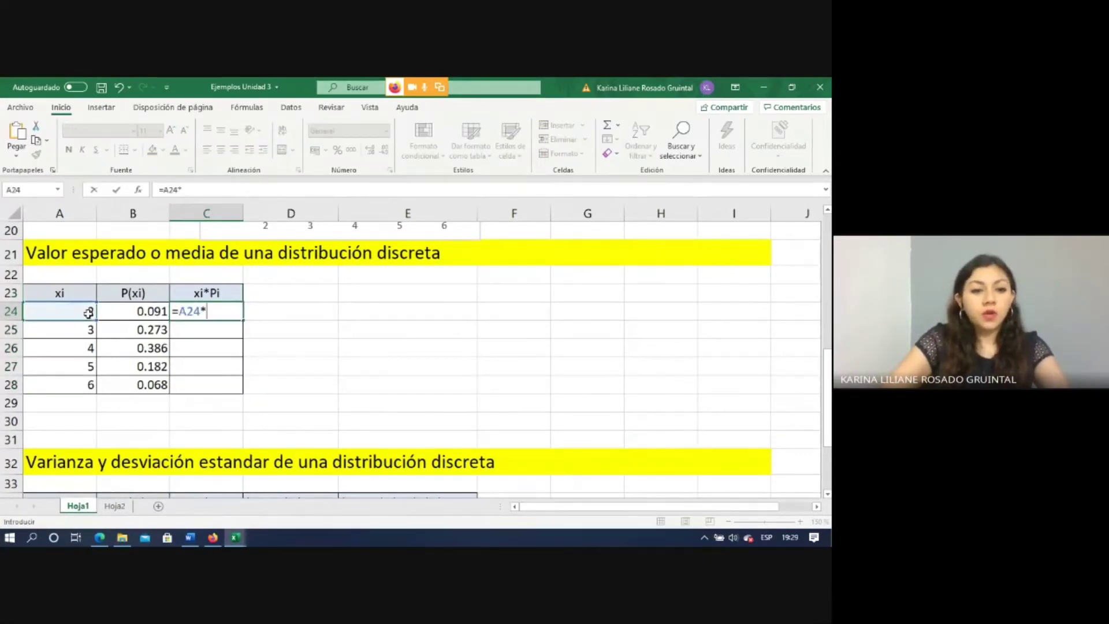
left_click(125, 315)
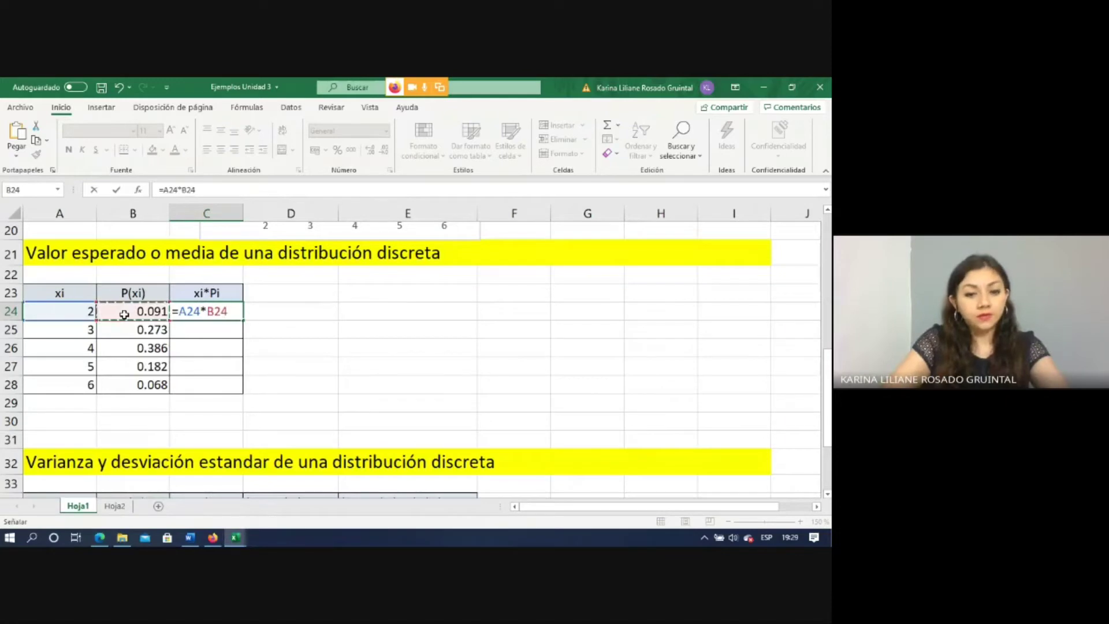
key("Return")
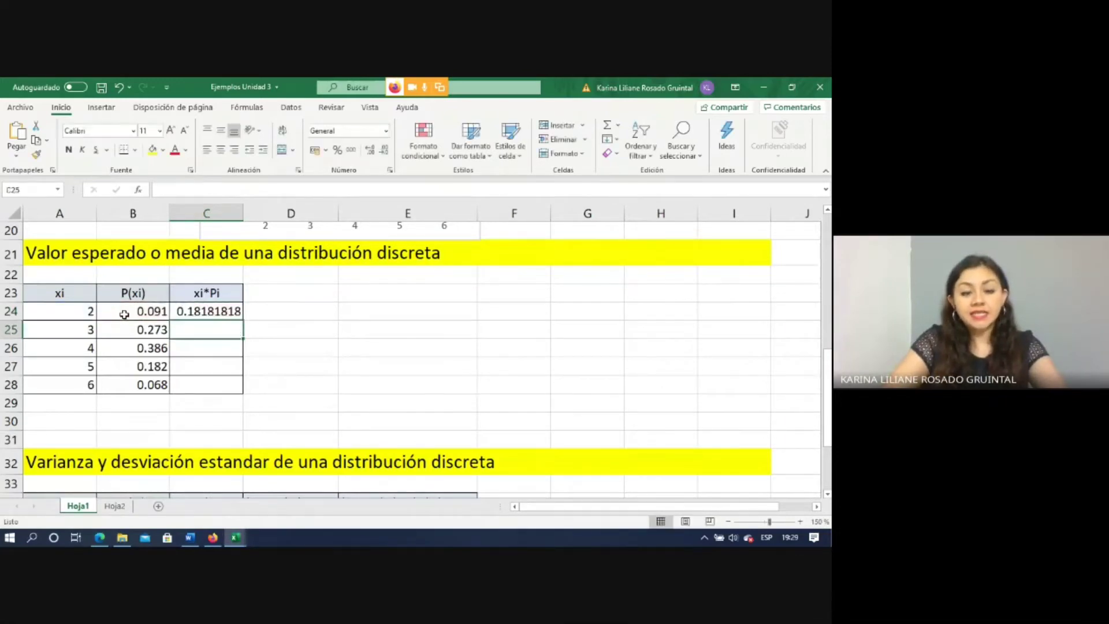
Fill the xi*Pi product formula from C24 down to C28
left_click(214, 307)
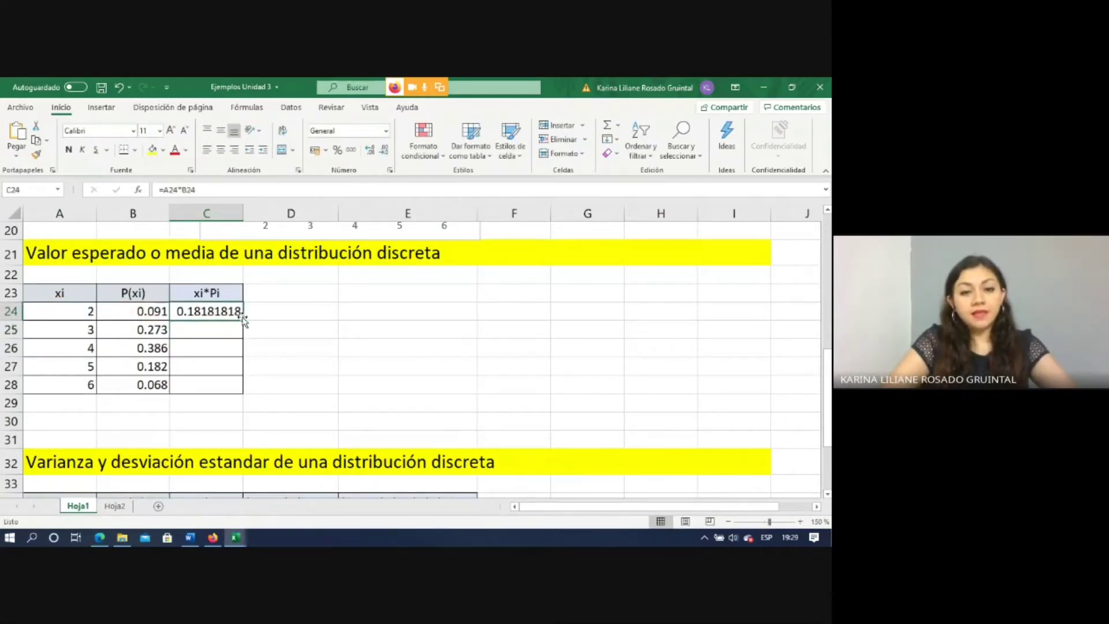
left_click_drag(243, 318, 241, 388)
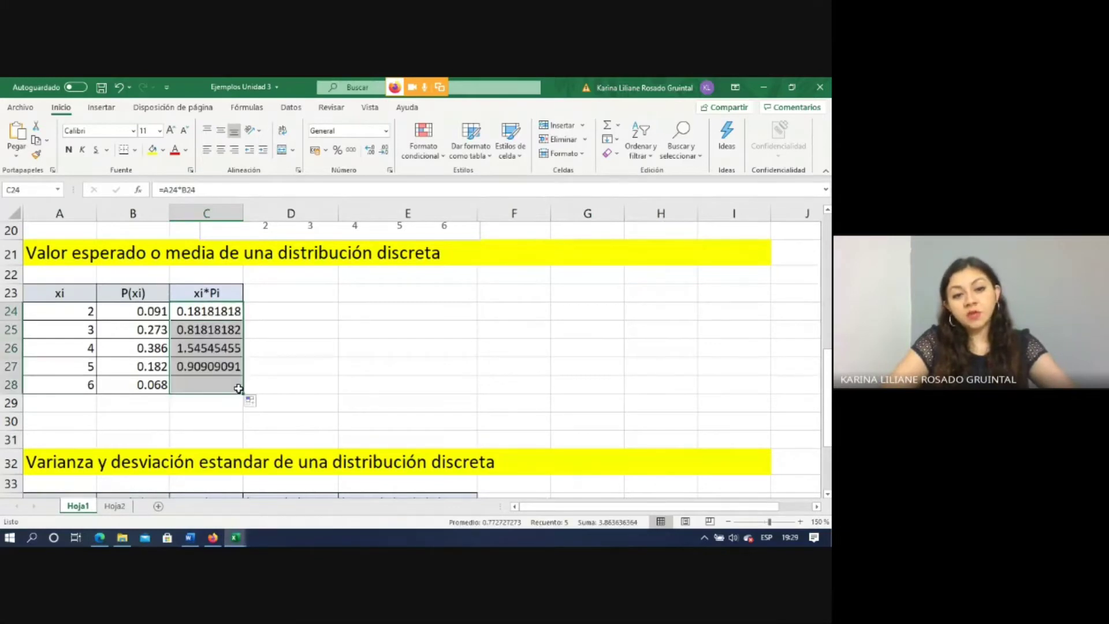
left_click(190, 404)
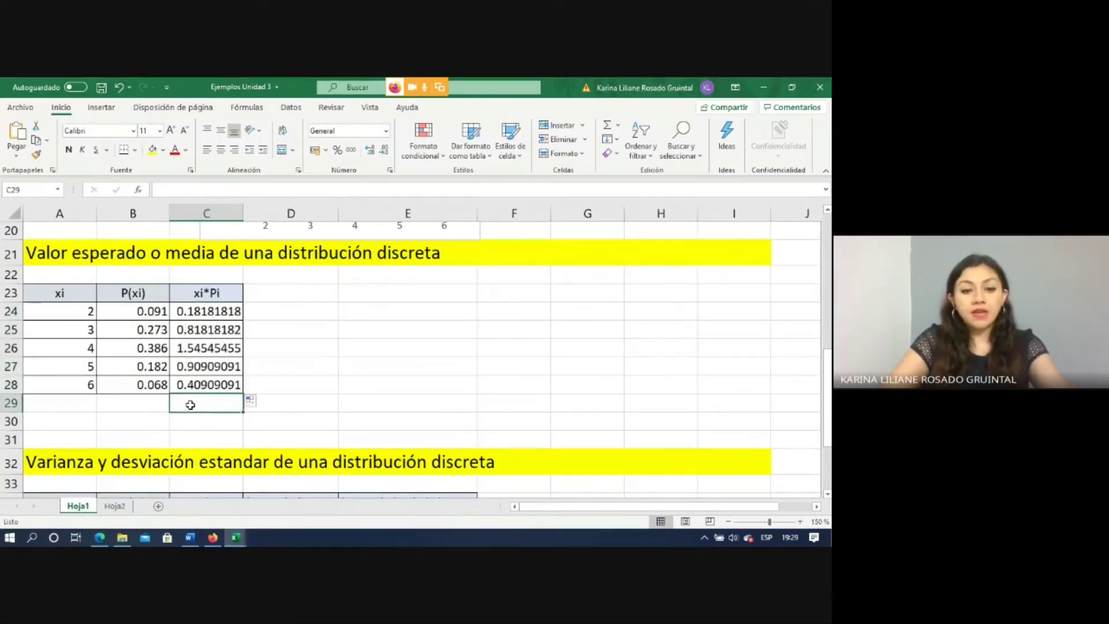
Enter the label "Valor esperado=" in E23 beside the expected value table
left_click(370, 296)
type("Valor esperasp")
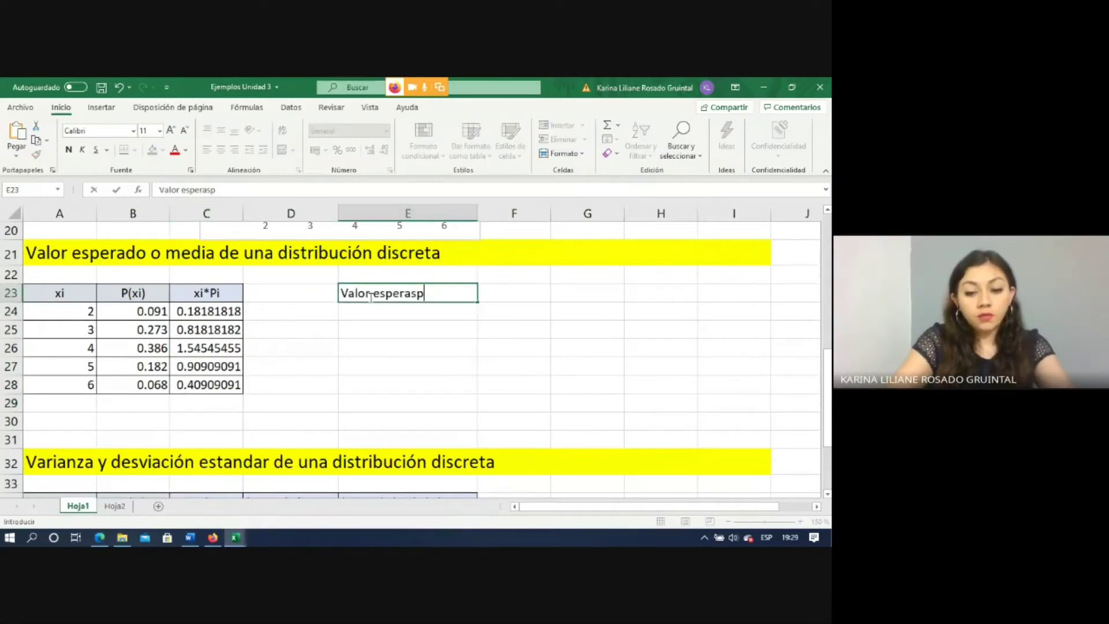
key("BackSpace")
type("do=")
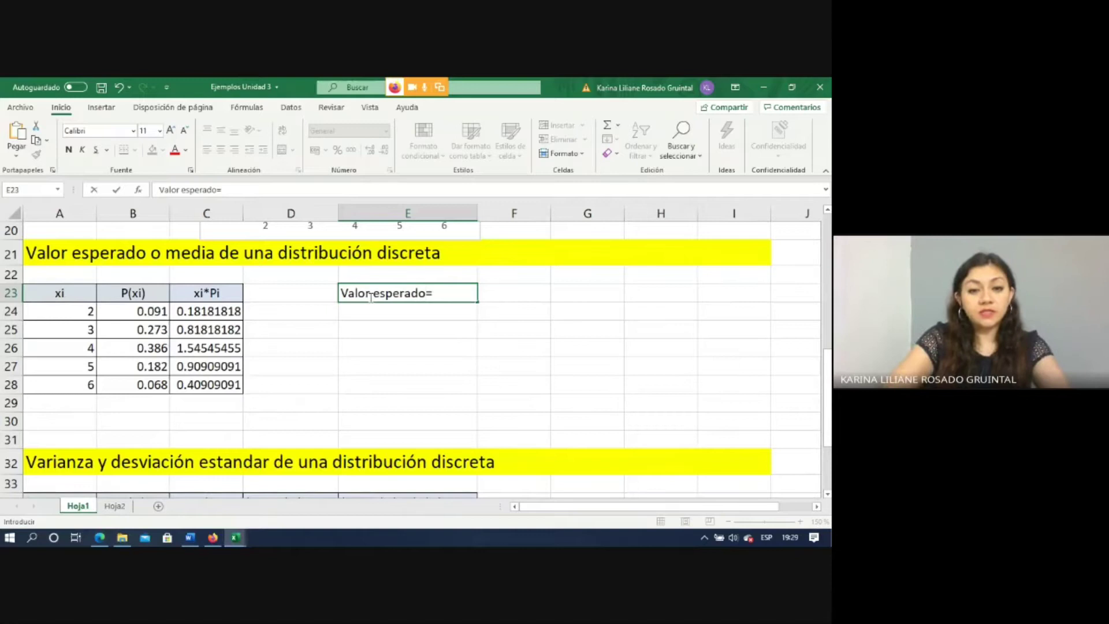
left_click(501, 291)
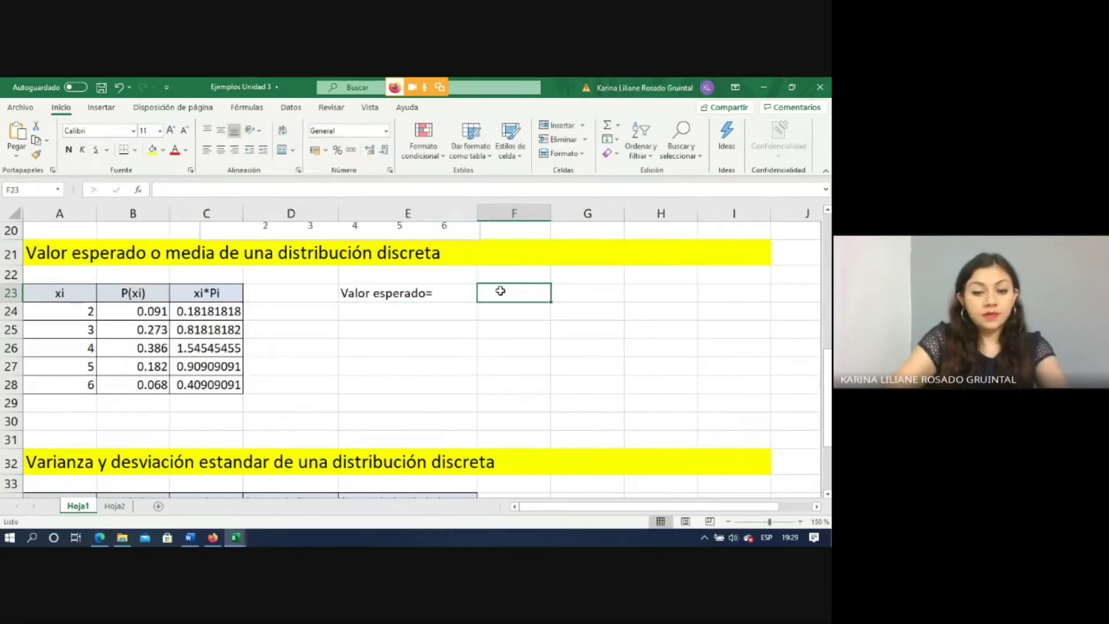
Enter the formula =SUMA(C24:C28) in F23 for the expected value and format it to two decimals
type("=sum")
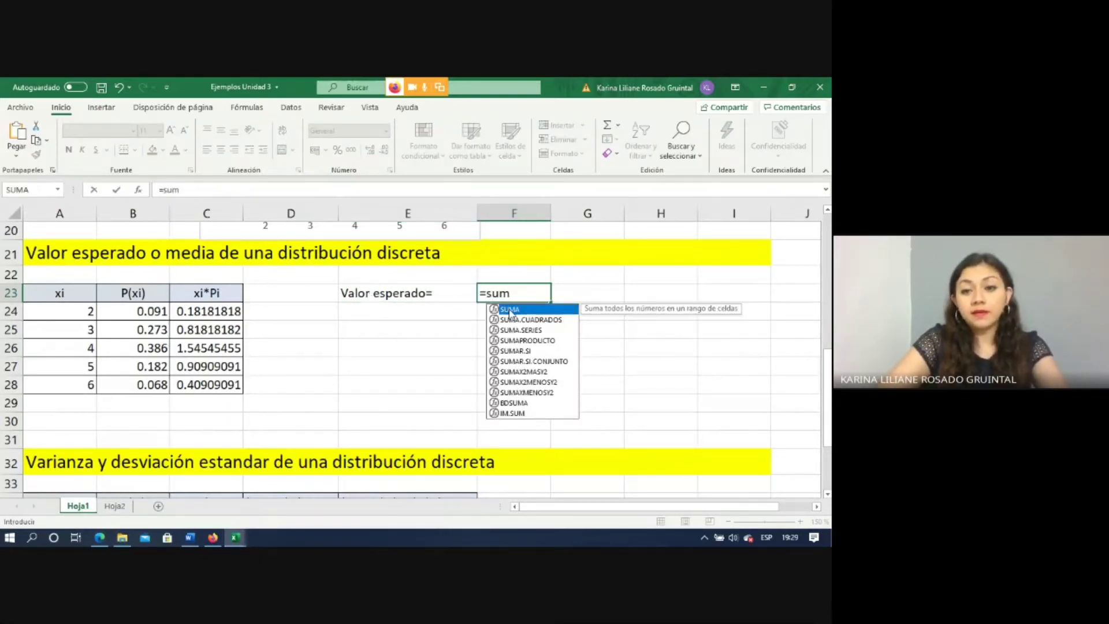
double_click(510, 310)
left_click_drag(222, 312, 210, 396)
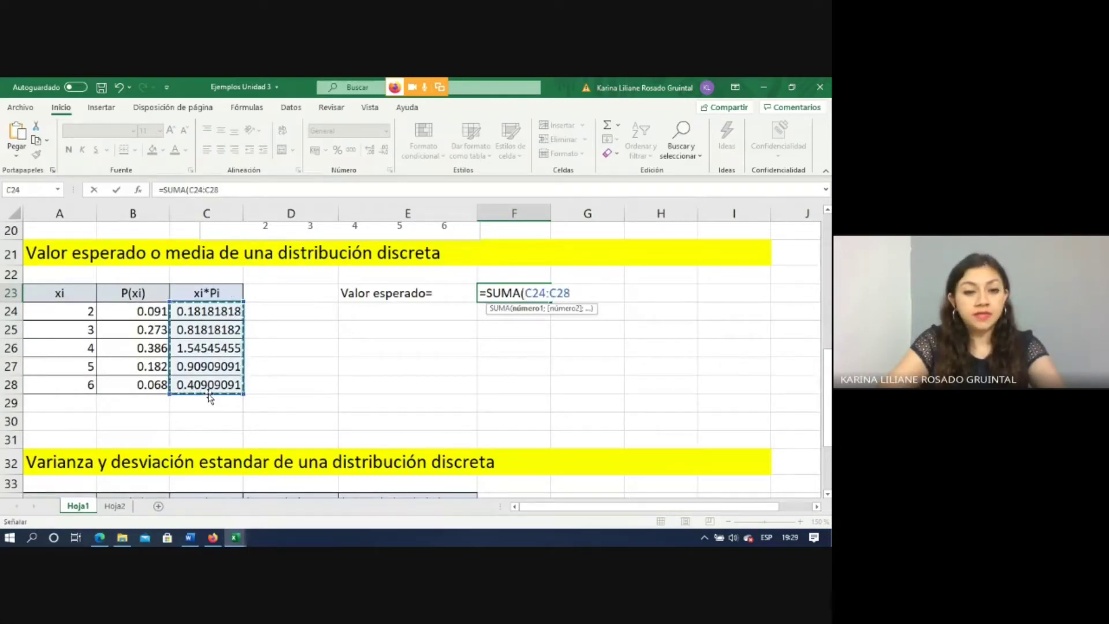
key("ctrl+Return")
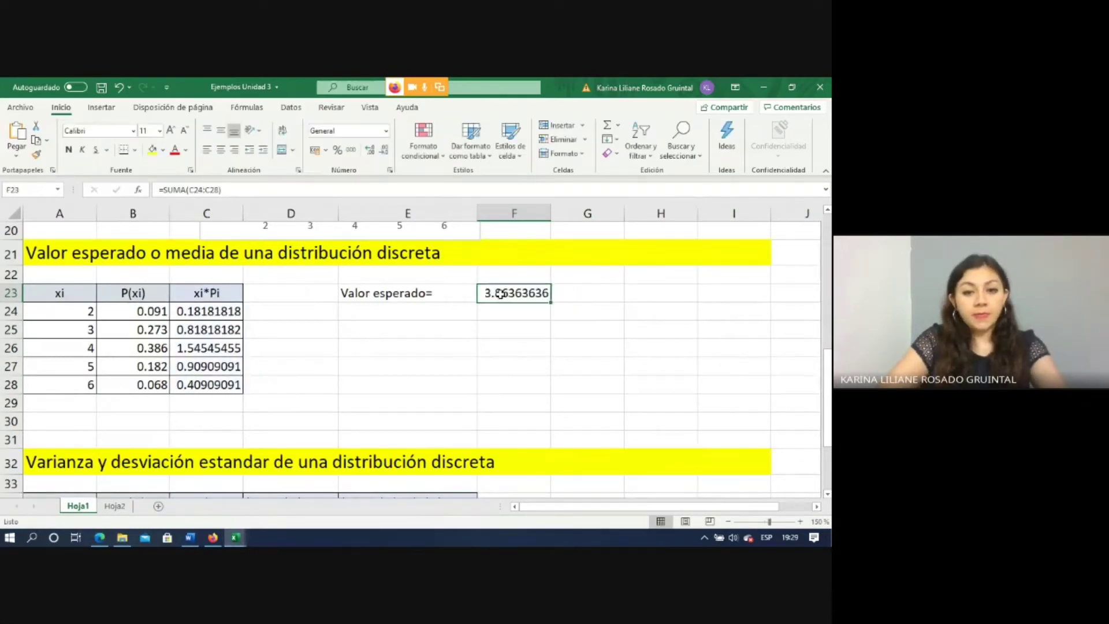
left_click(385, 149)
left_click(385, 150)
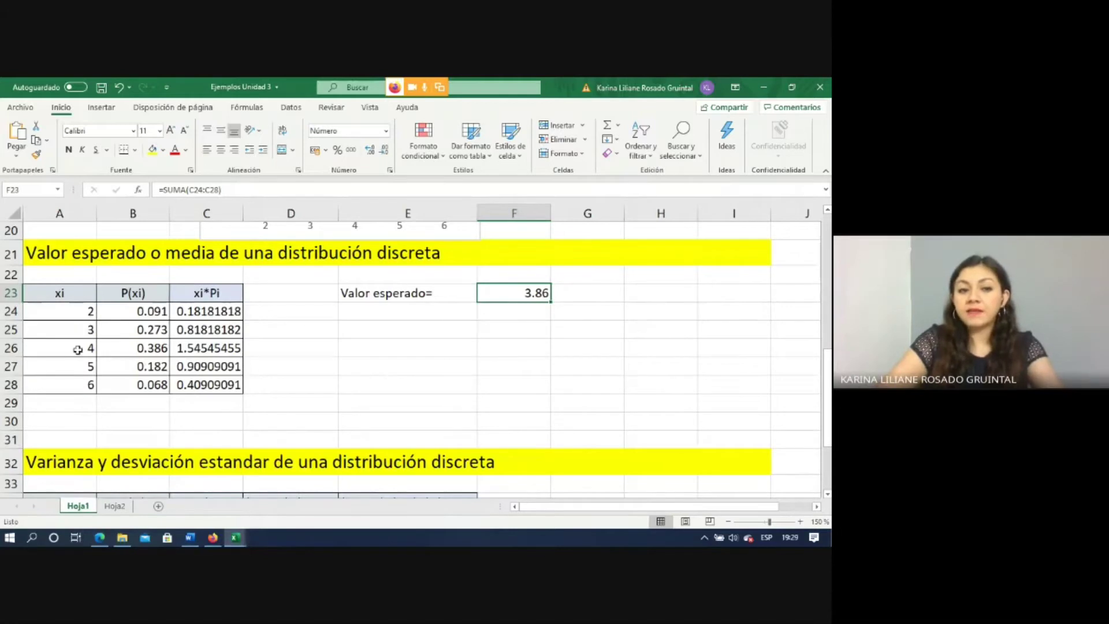
Review the expected value table's xi and xi*Pi columns alongside the column headings of the variance and standard deviation table
left_click_drag(70, 310, 74, 378)
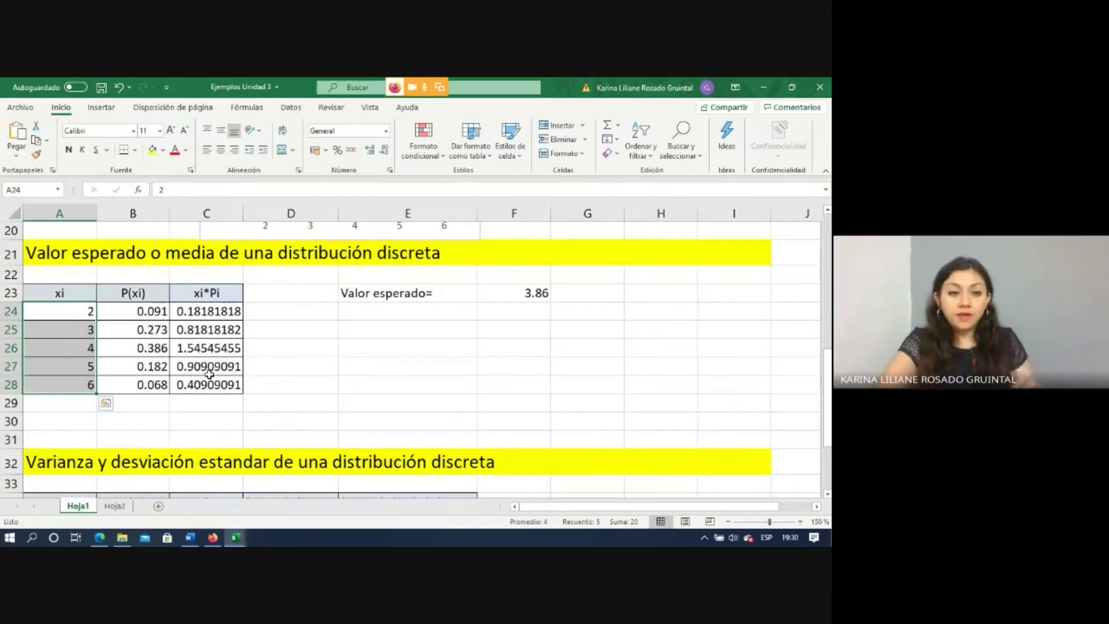
left_click_drag(186, 333, 186, 370)
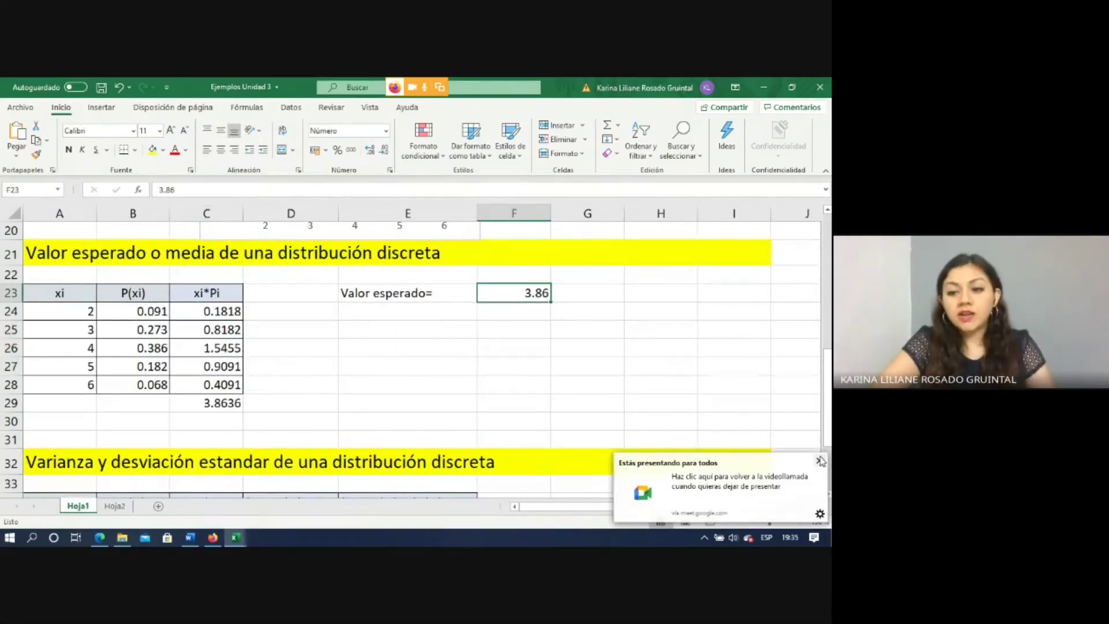
left_click(823, 460)
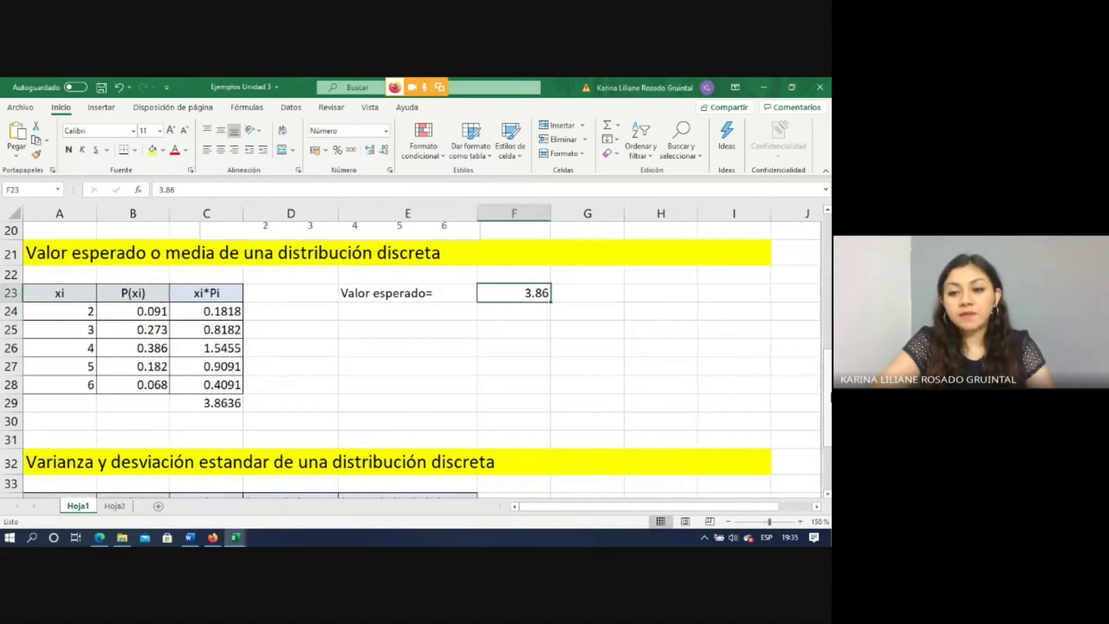
left_click_drag(829, 396, 830, 399)
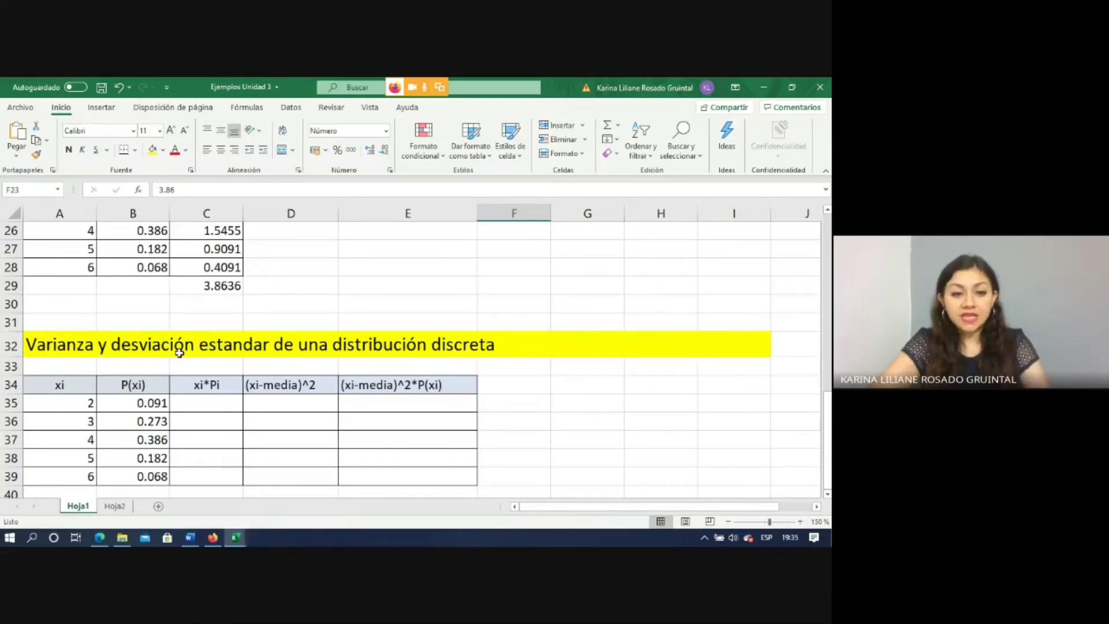
left_click_drag(44, 387, 117, 476)
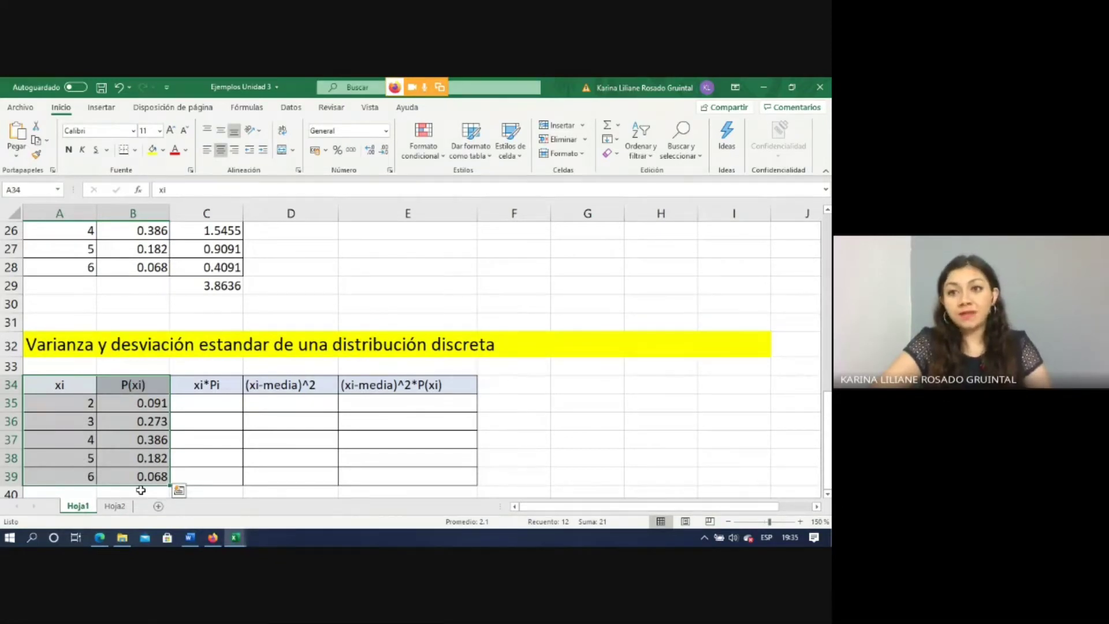
left_click(221, 424)
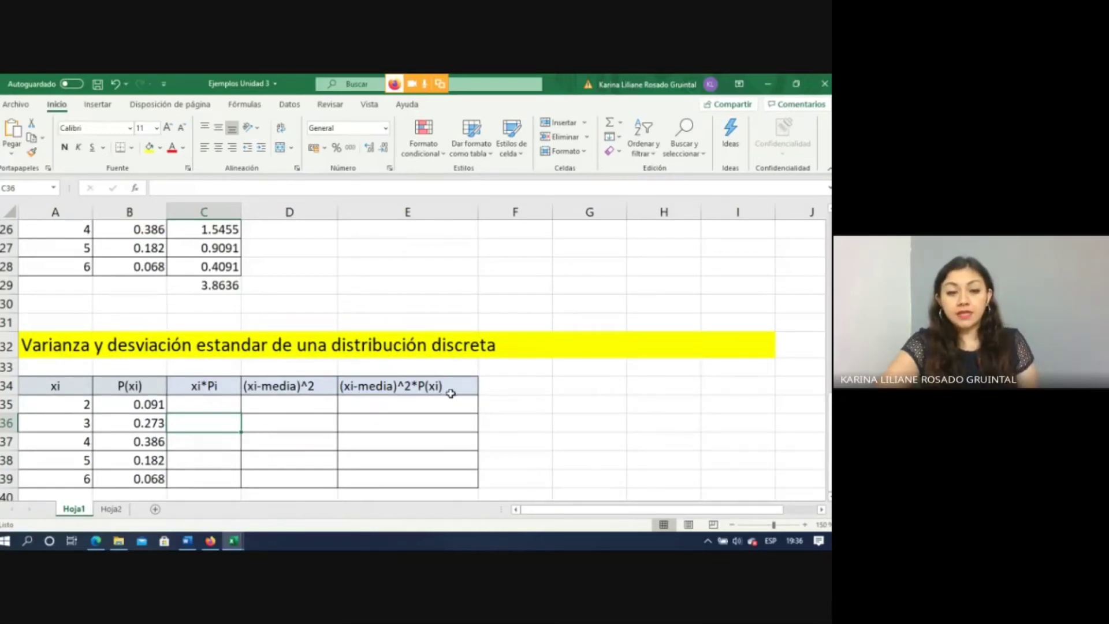
left_click(195, 384)
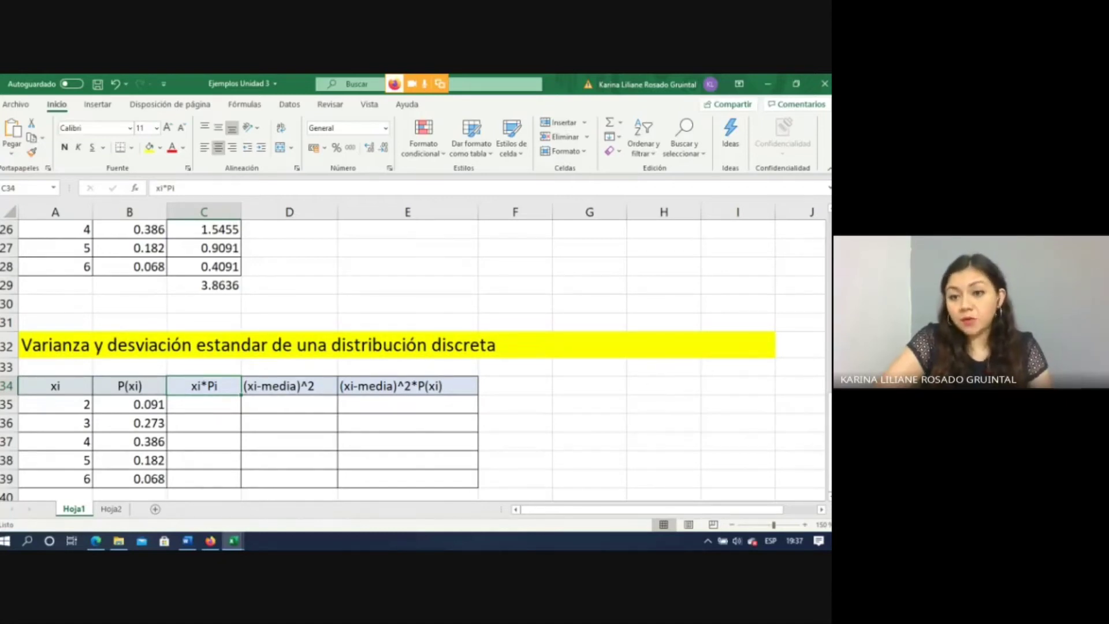
left_click_drag(830, 469, 830, 428)
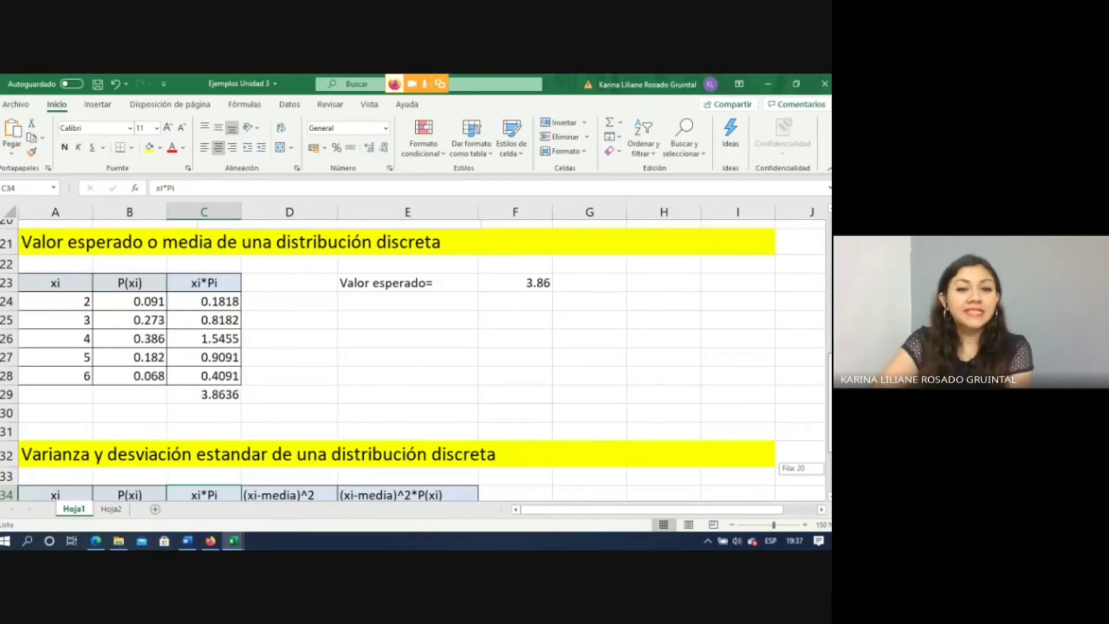
left_click_drag(829, 428, 830, 451)
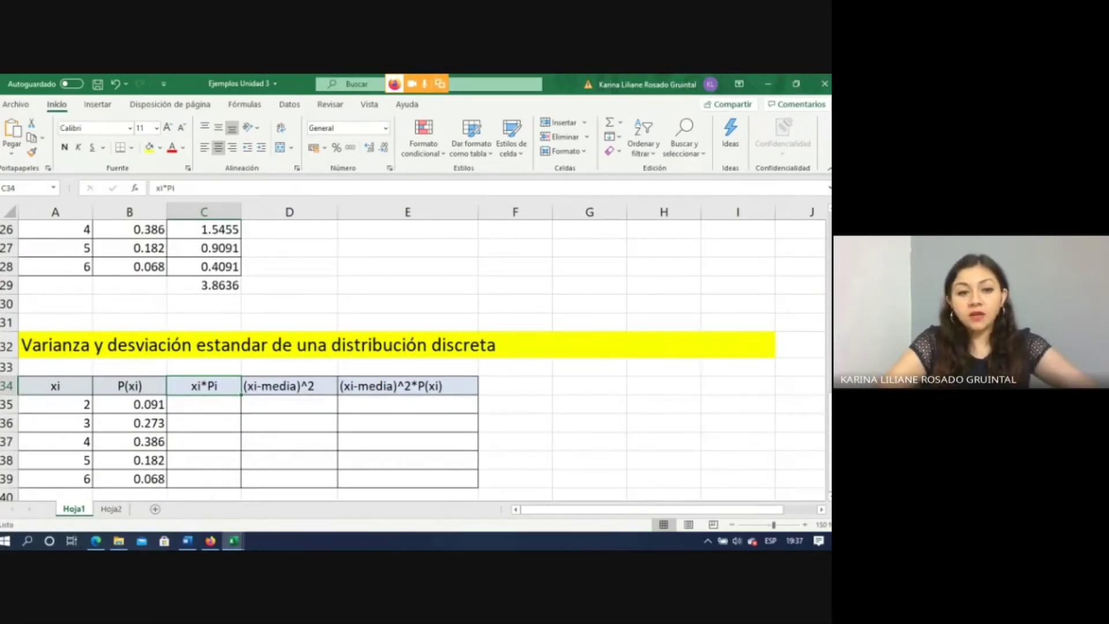
left_click_drag(830, 444, 829, 419)
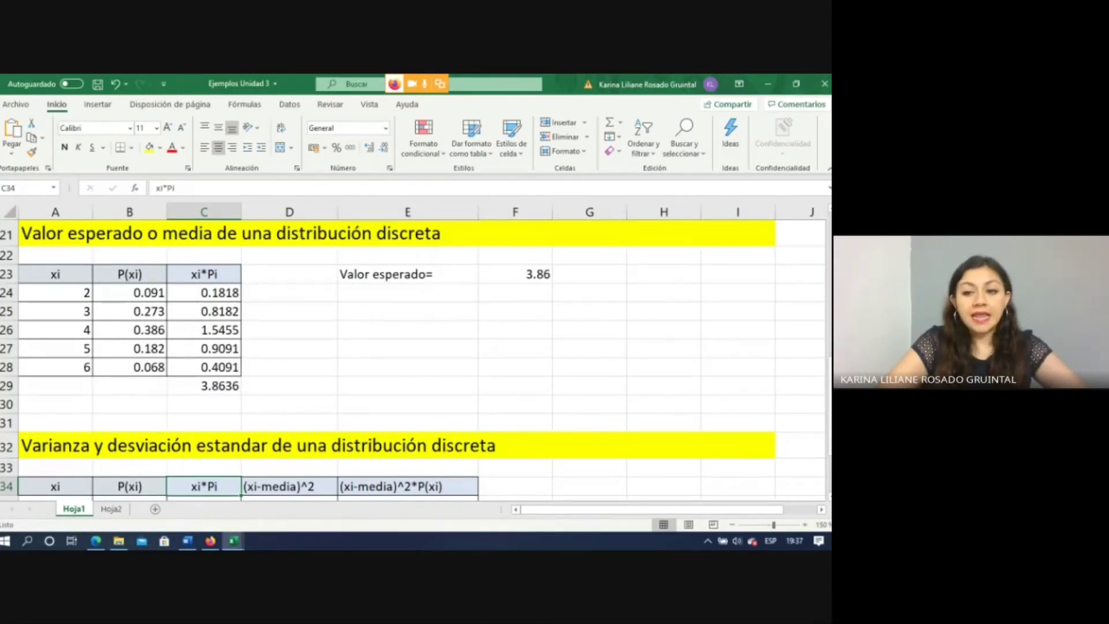
scroll(801, 371, "down", 2)
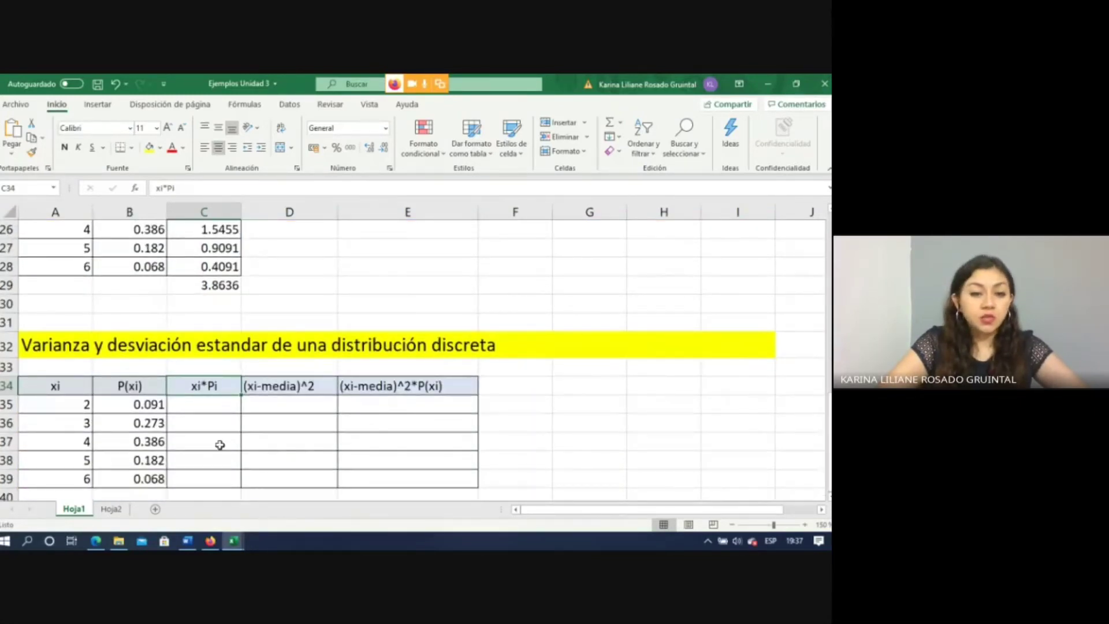
Enter the formula =A35*B35 in C35 and fill it down to C39 in the variance table
left_click(193, 409)
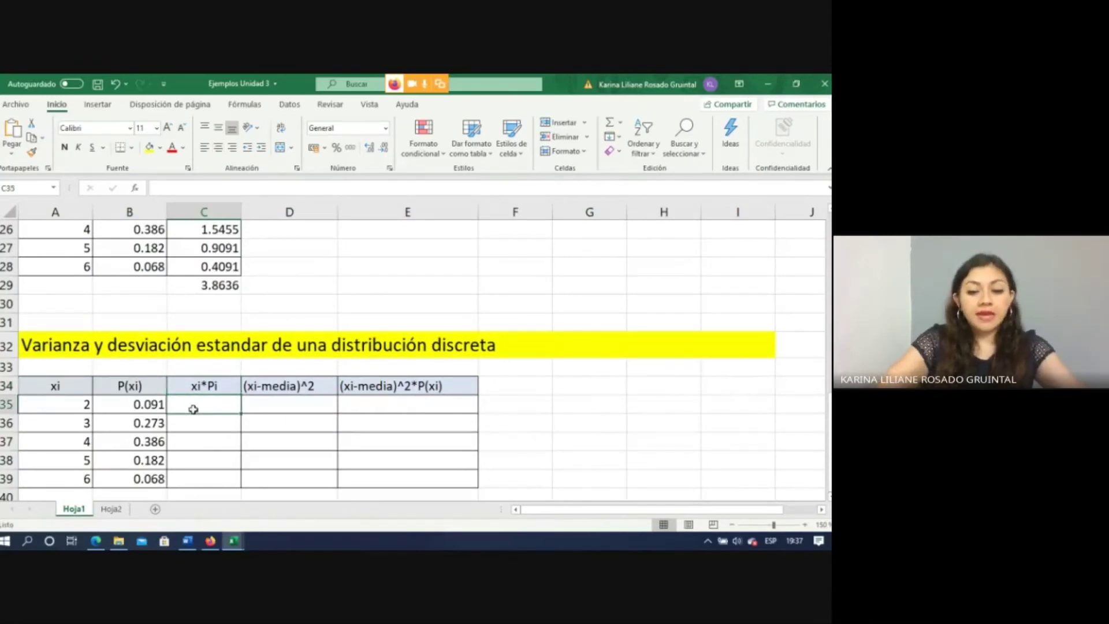
type("=")
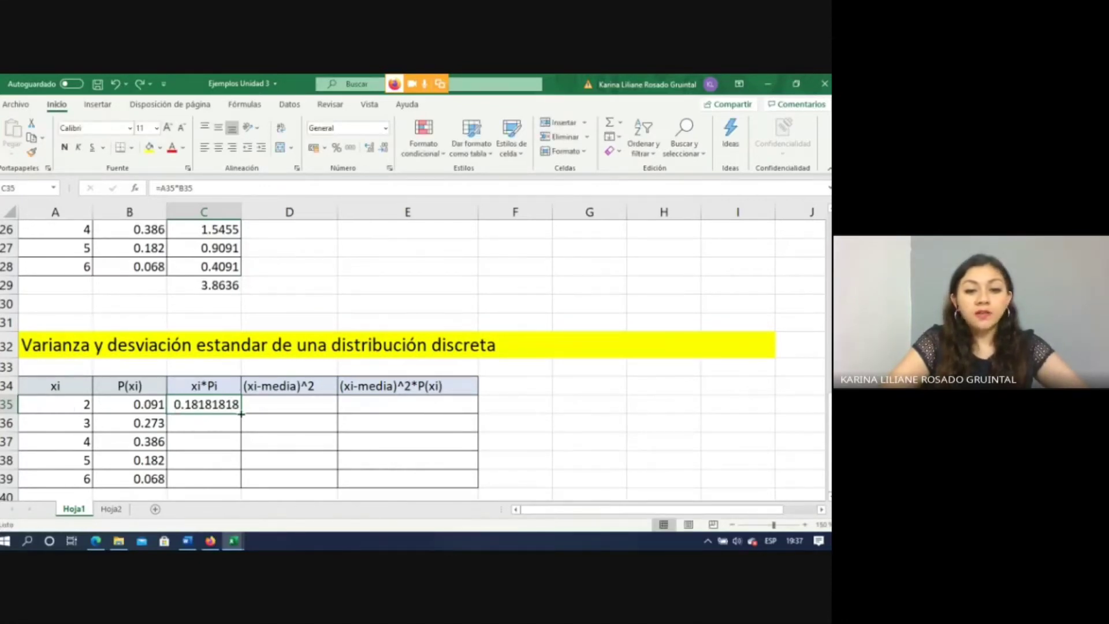
left_click_drag(241, 414, 241, 481)
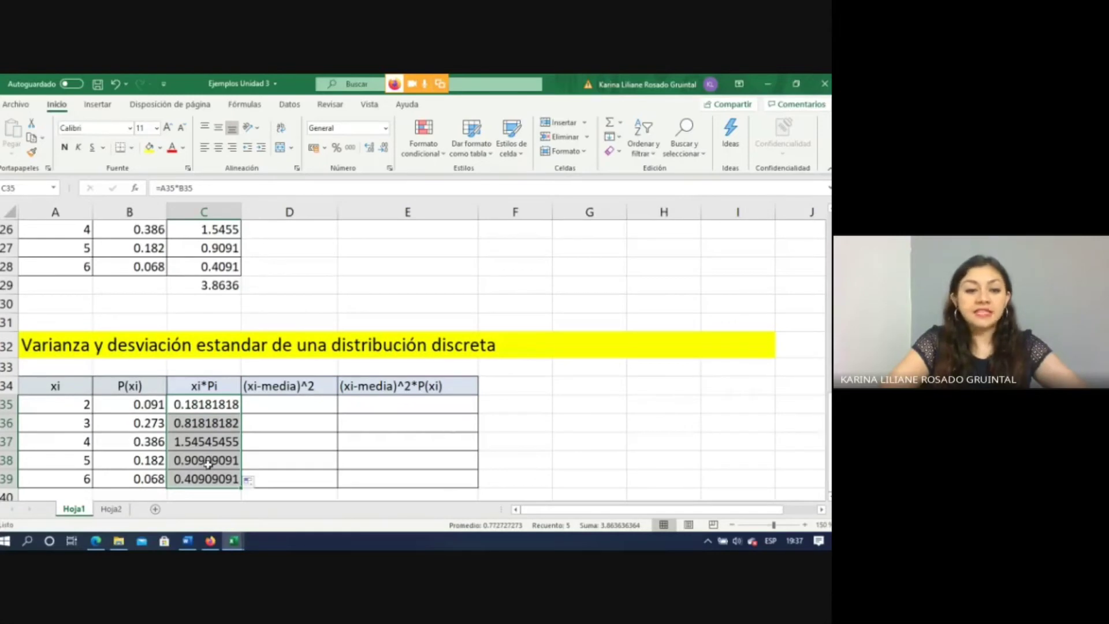
Sum the xi*Pi products of the variance table in C40 with =SUMA(C35:C39)
left_click(201, 495)
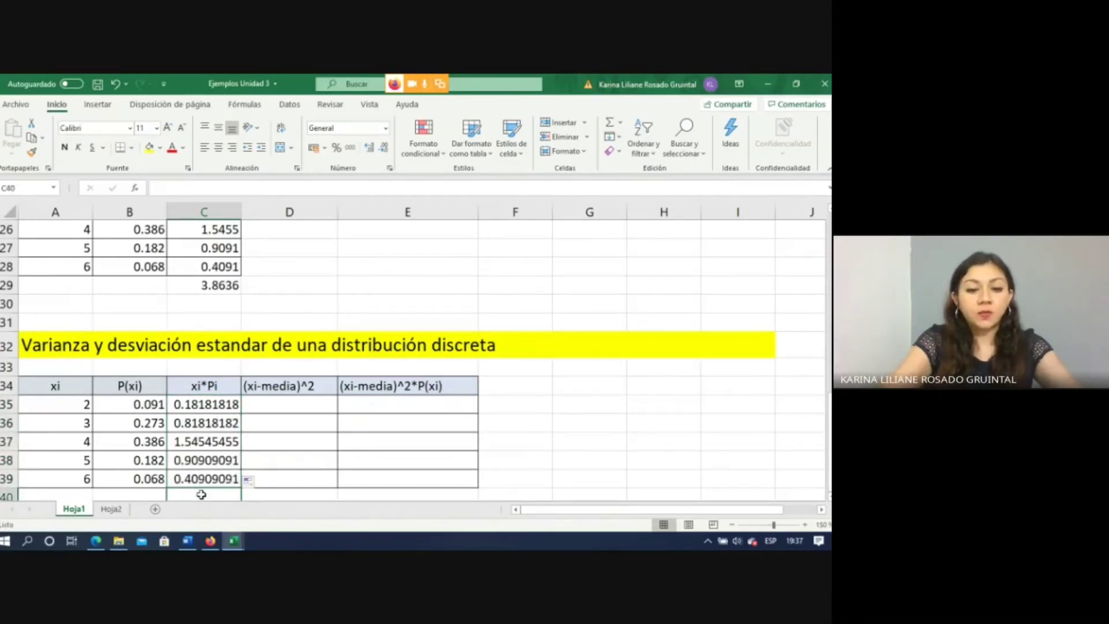
type("=s")
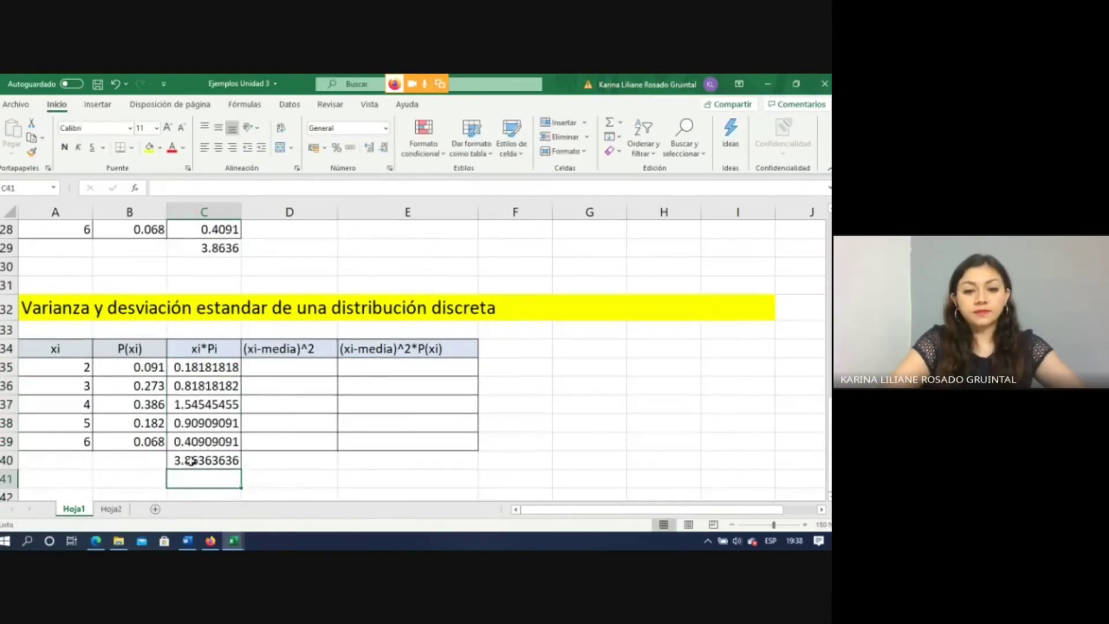
left_click(192, 461)
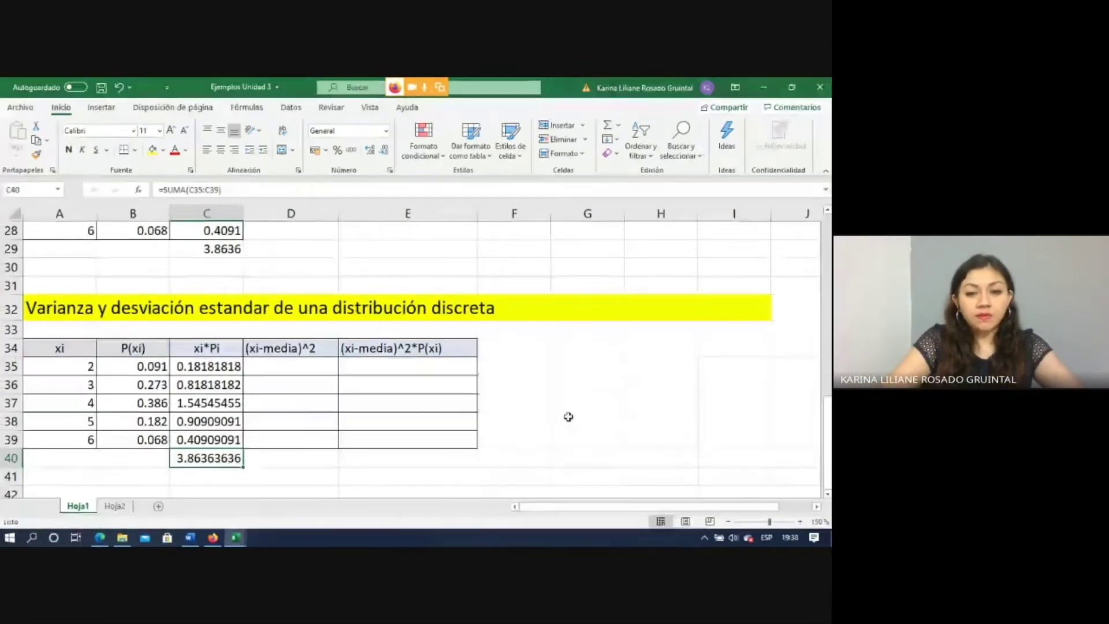
Enter the label "Media" in G34 and the value 3.86 in H34 beside the variance table
left_click(605, 346)
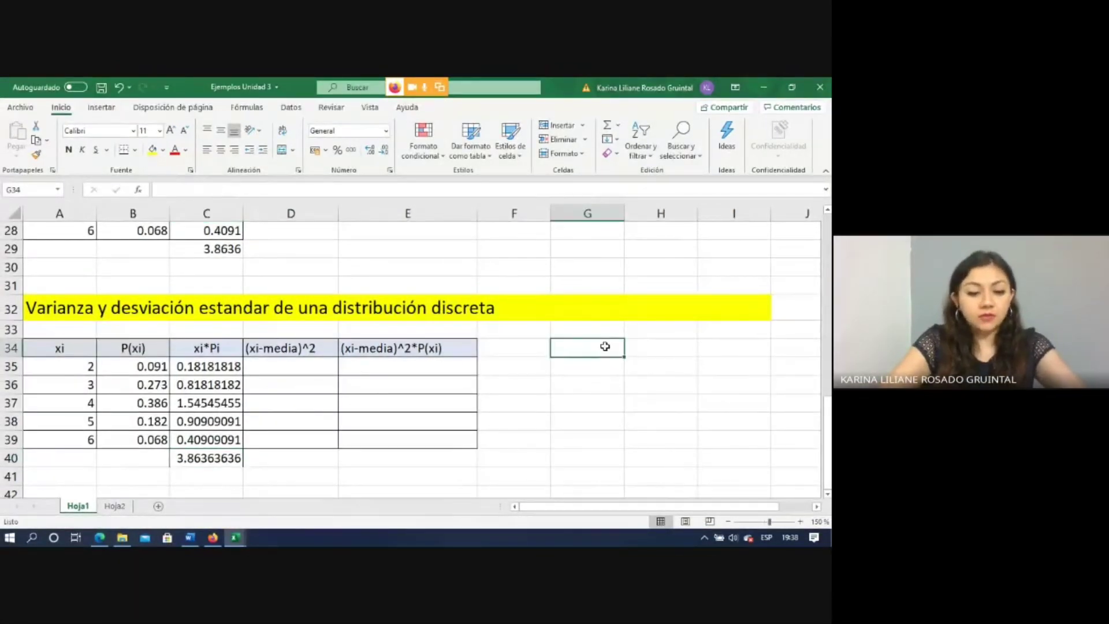
type("Media")
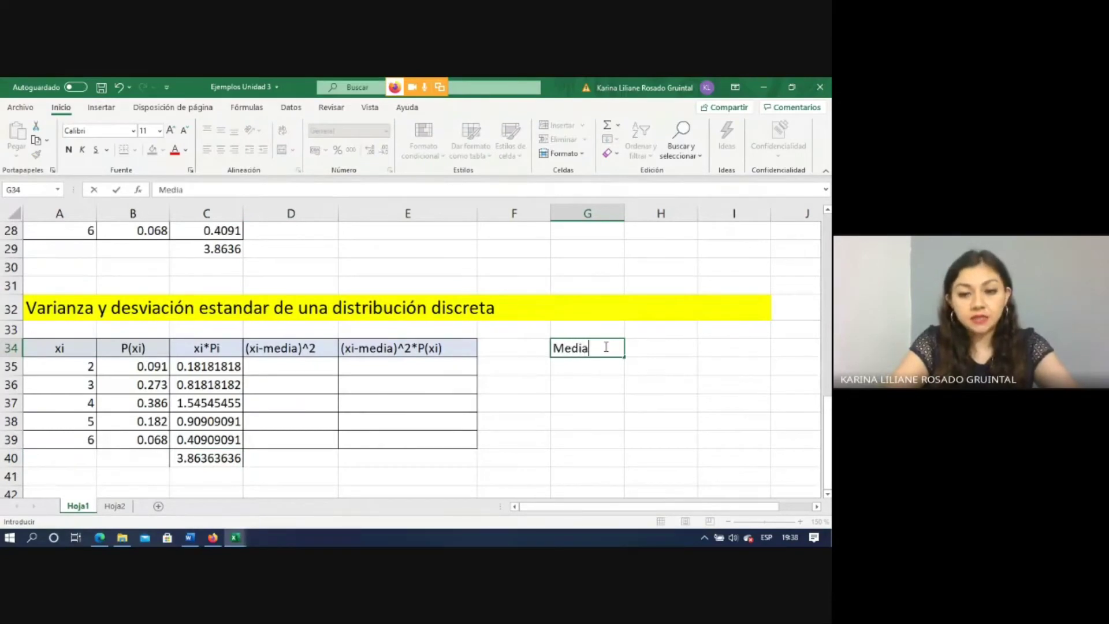
key("Tab")
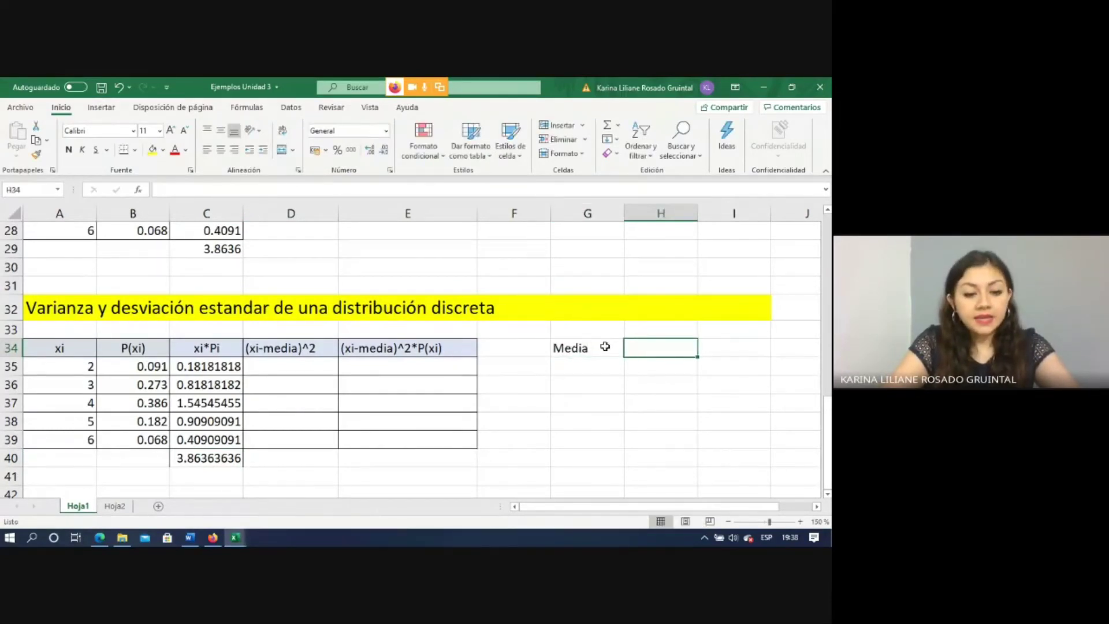
type("3.8")
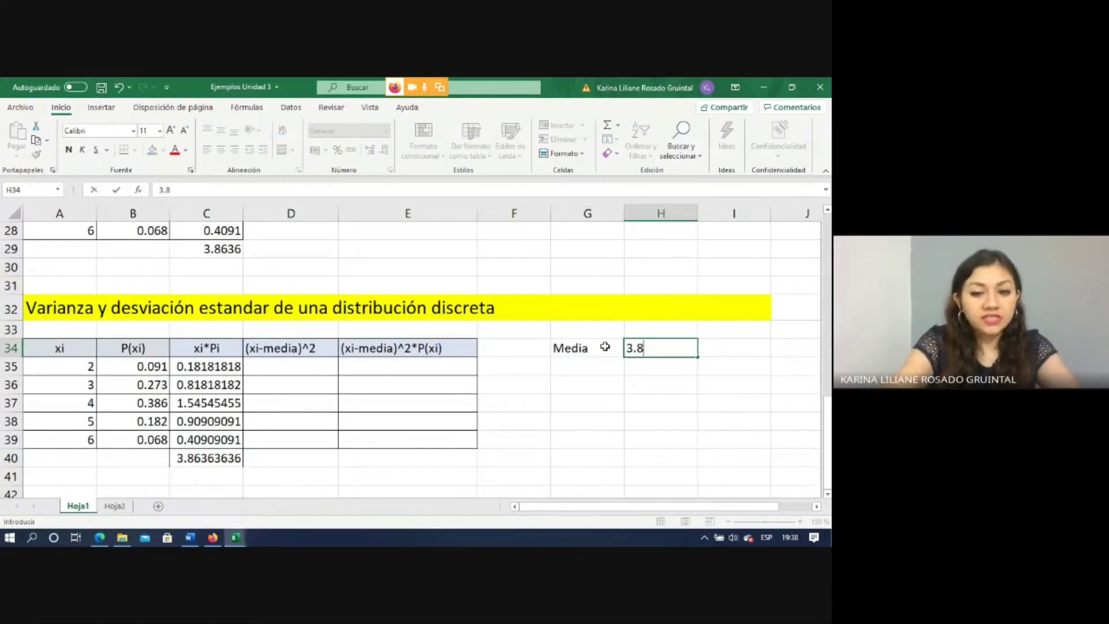
type("6")
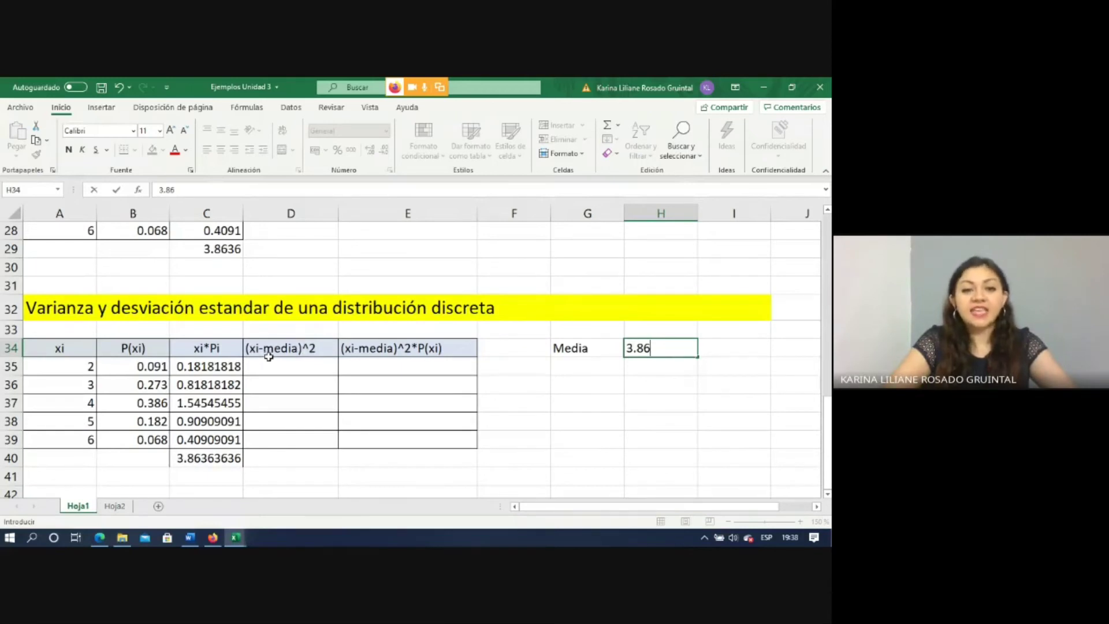
Enter the formula =(A35-$C$40)^2 in D35, with an absolute reference to the mean
left_click(282, 369)
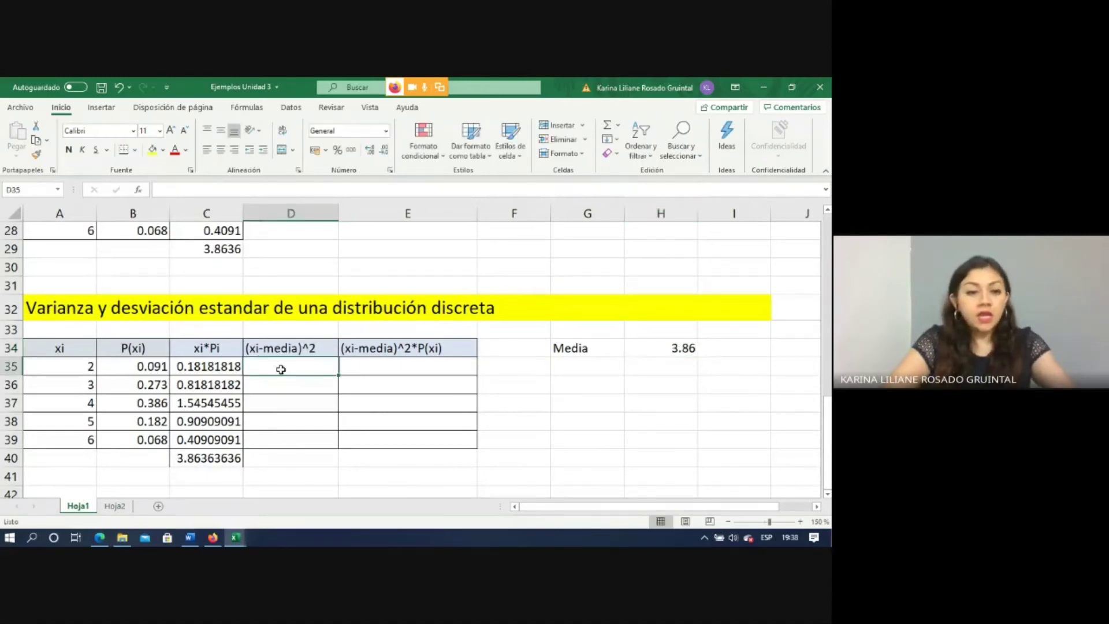
type("=")
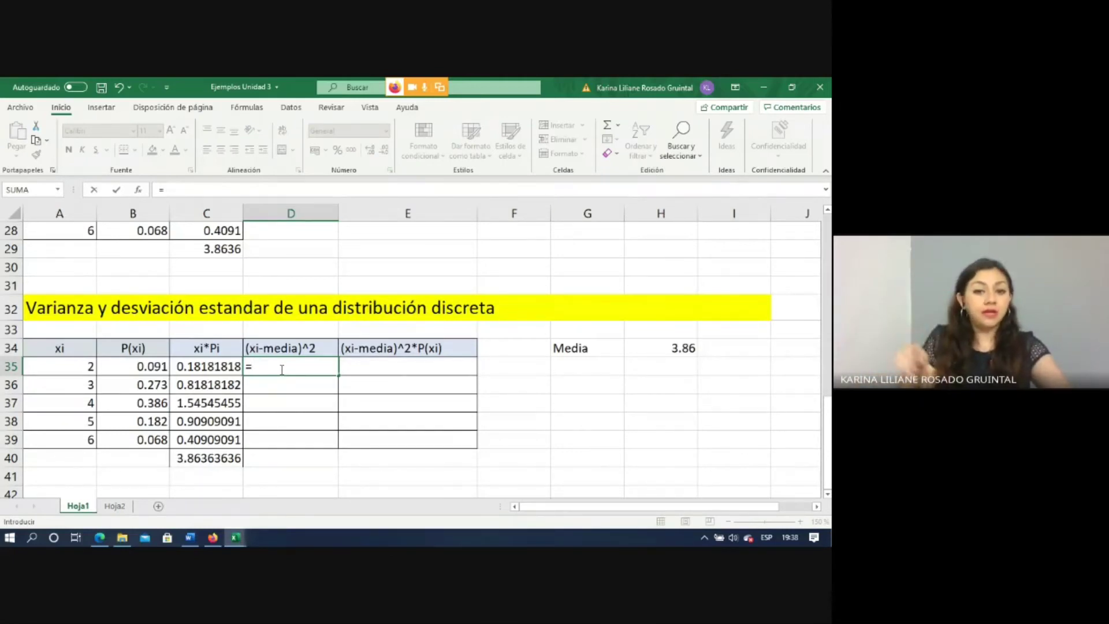
type("(")
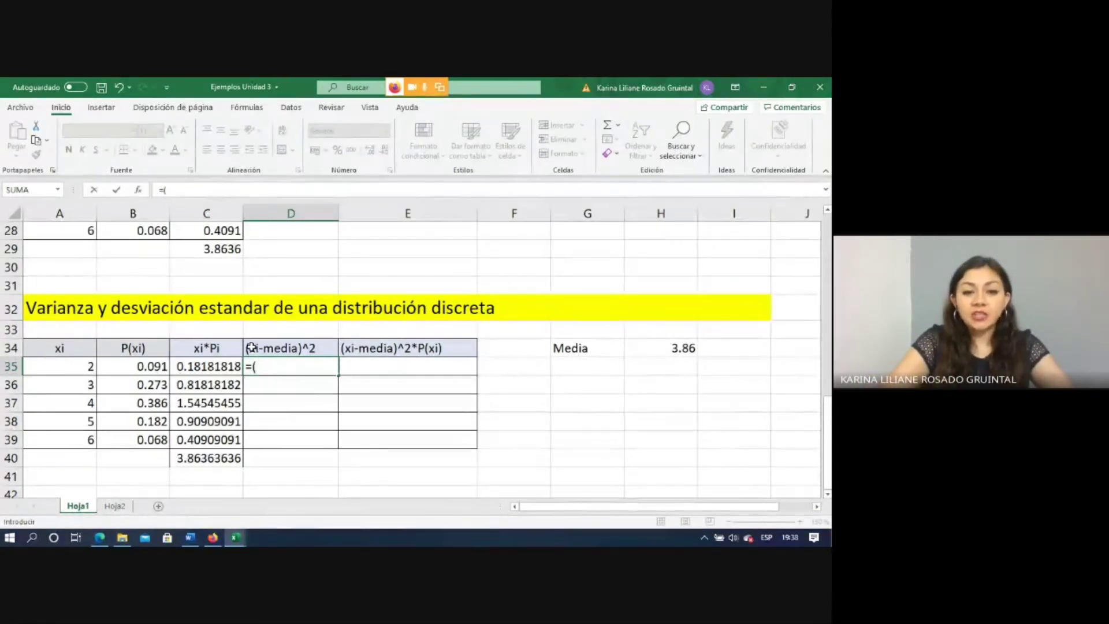
left_click(72, 368)
type("-")
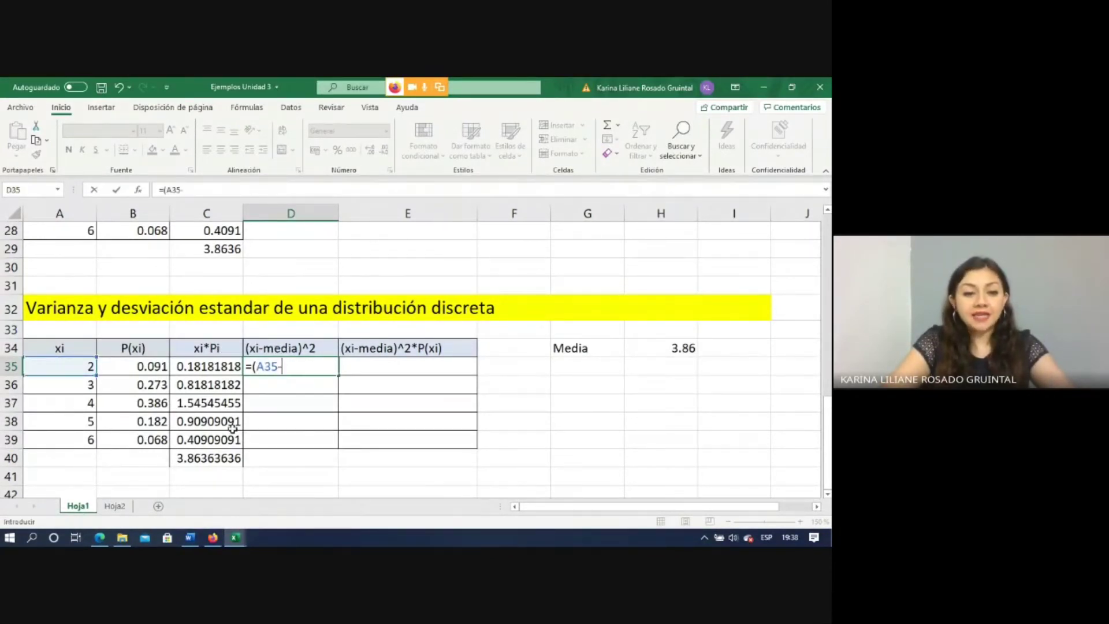
left_click(184, 460)
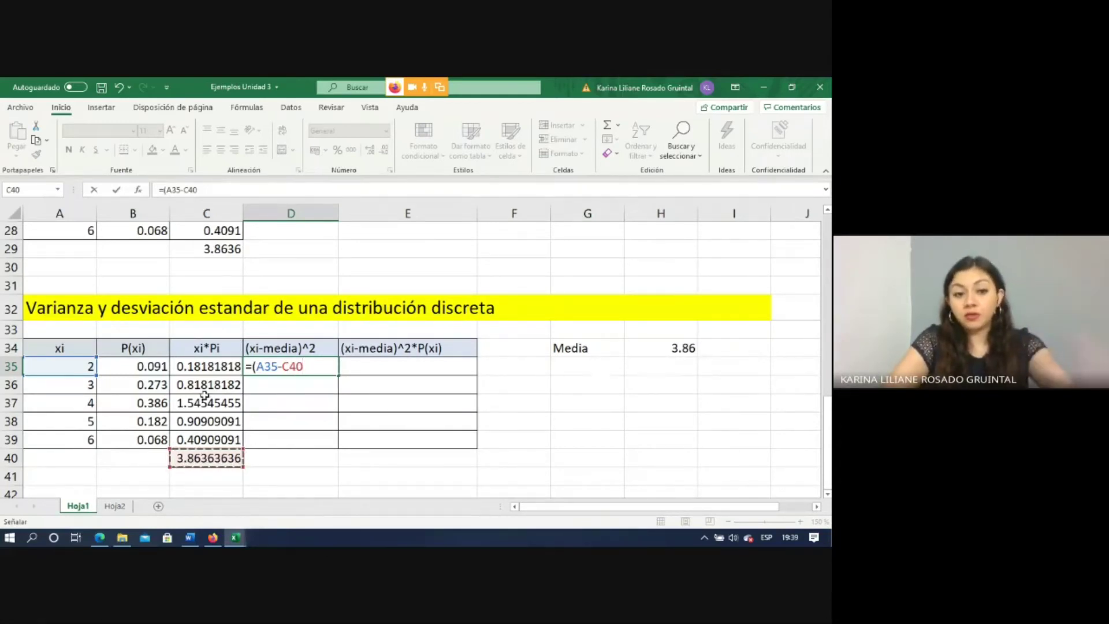
left_click(283, 367)
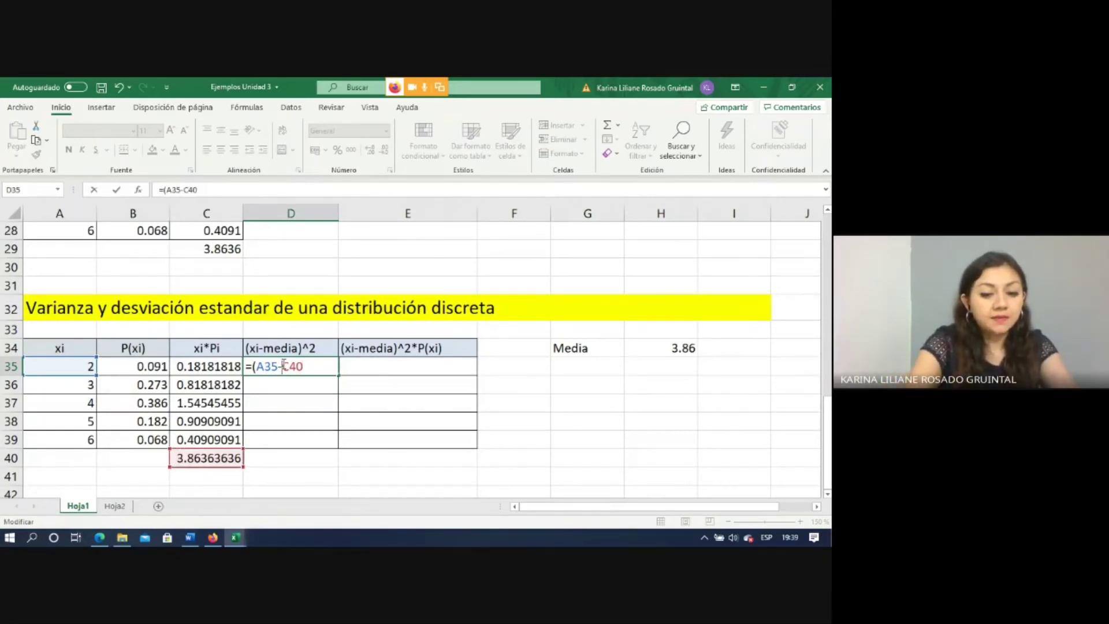
type("$")
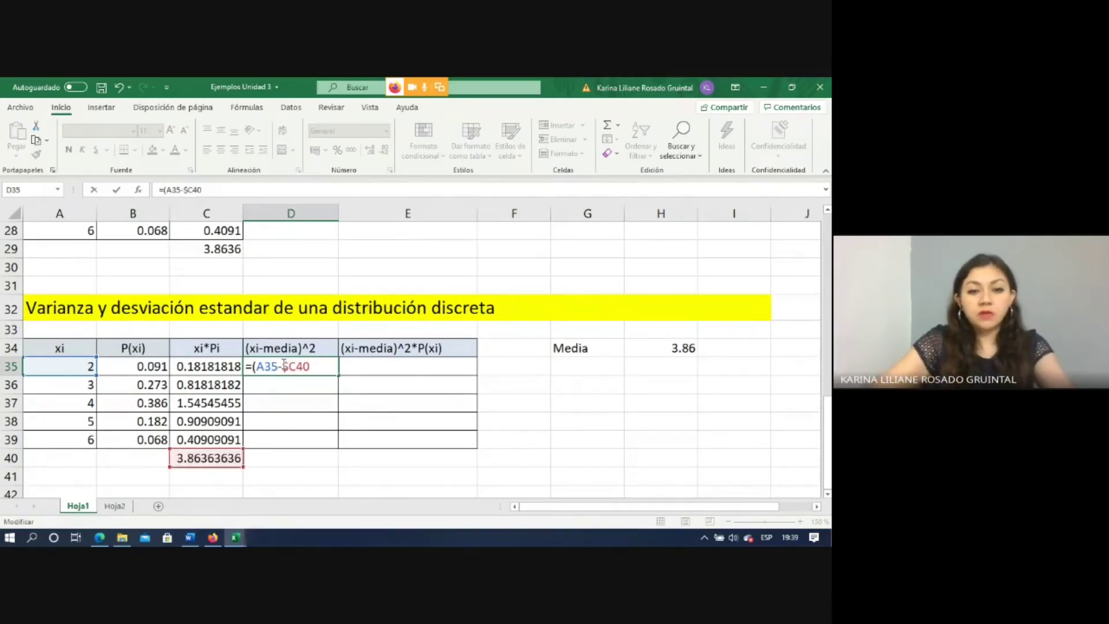
key("Right")
type("$")
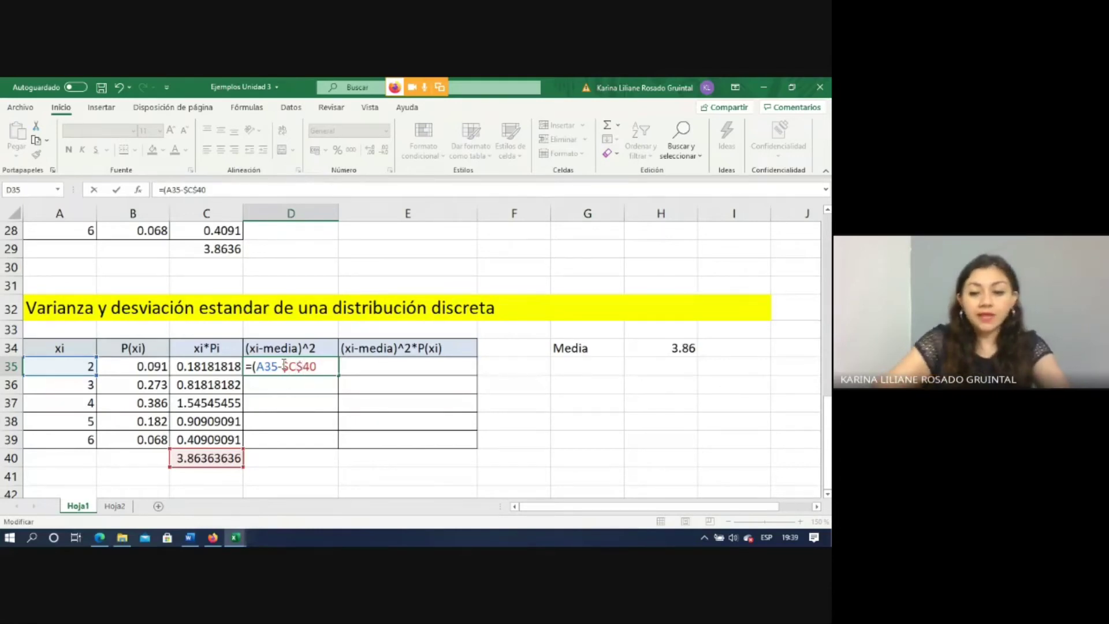
key("Right")
type(")")
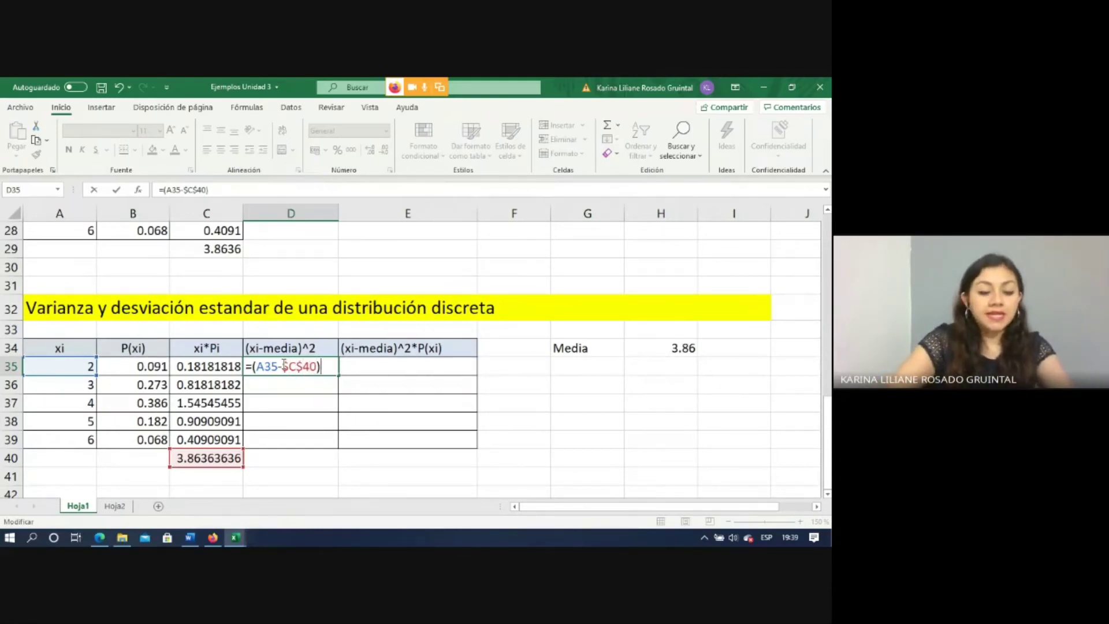
type("^^")
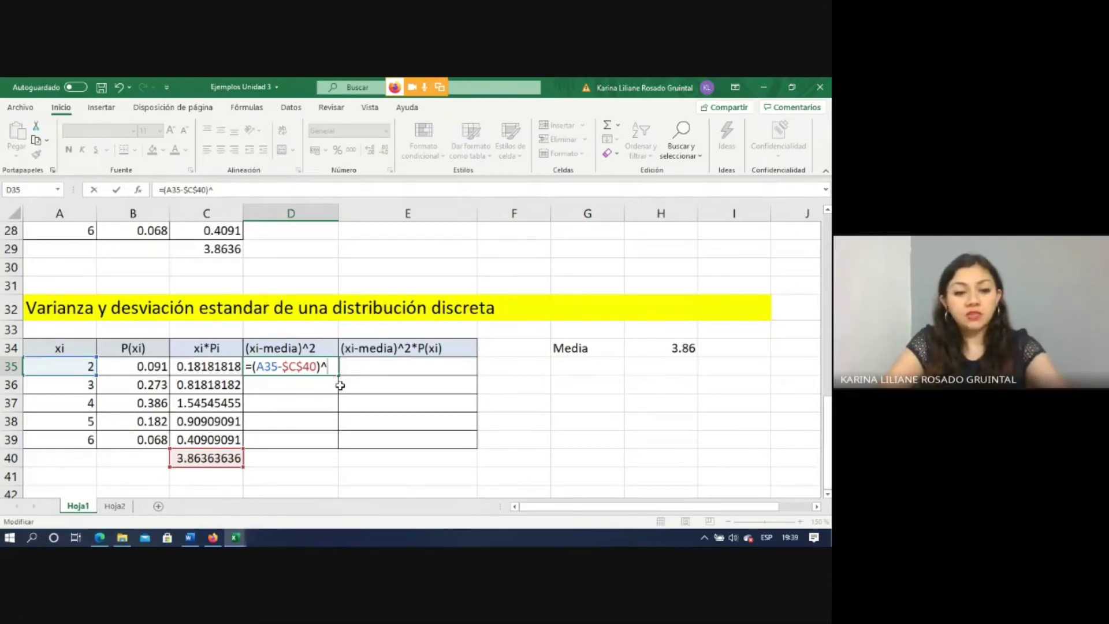
type("2")
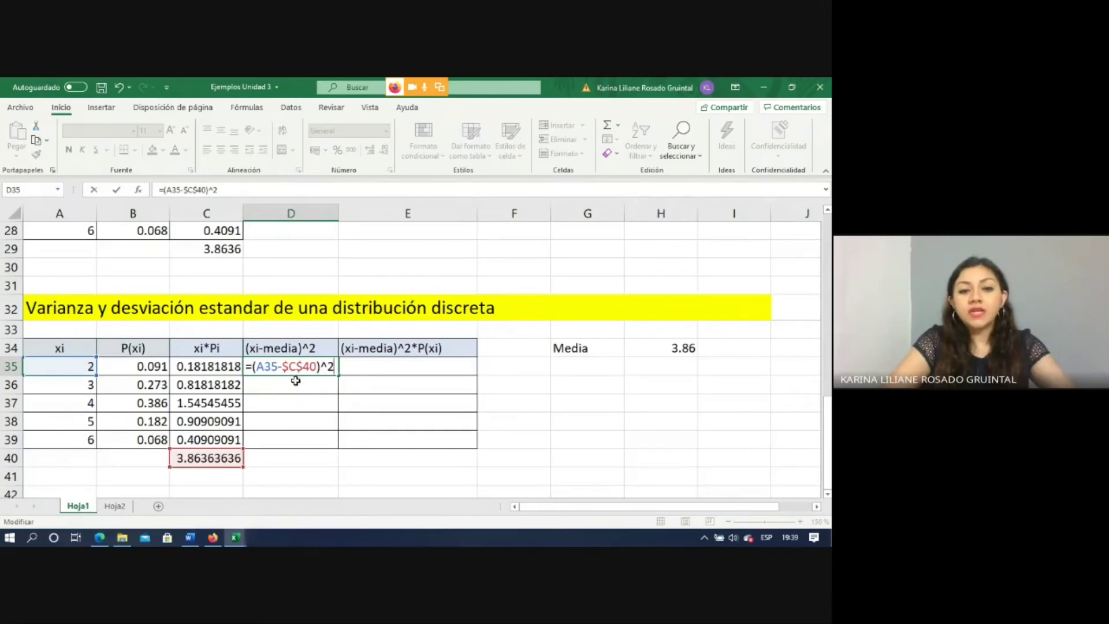
key("Return")
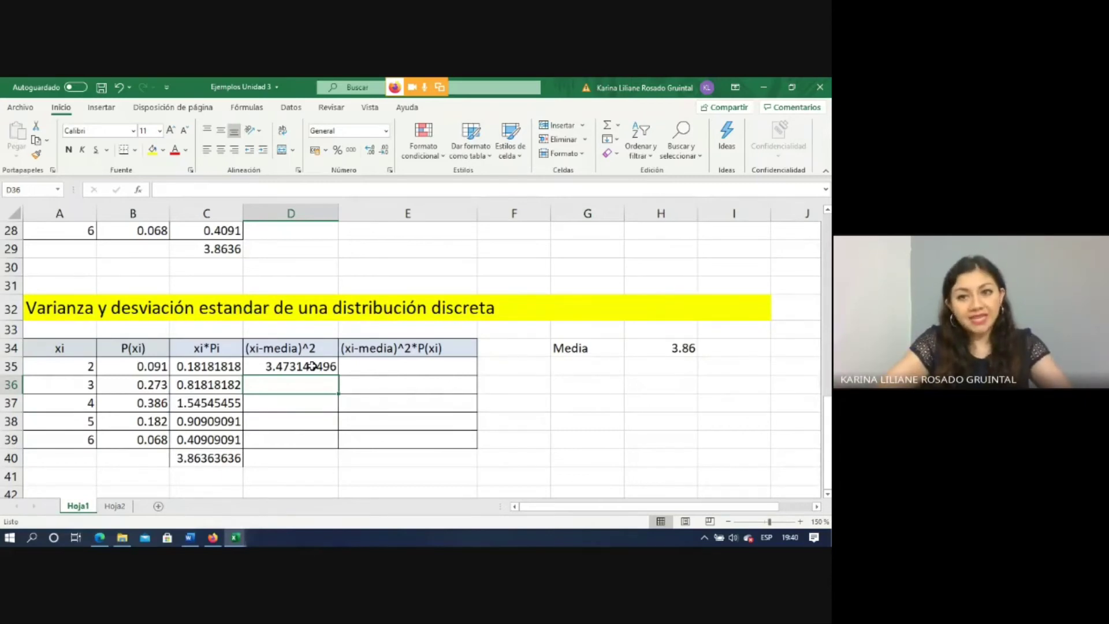
Fill the squared deviation formula from D35 down to D39
type("=")
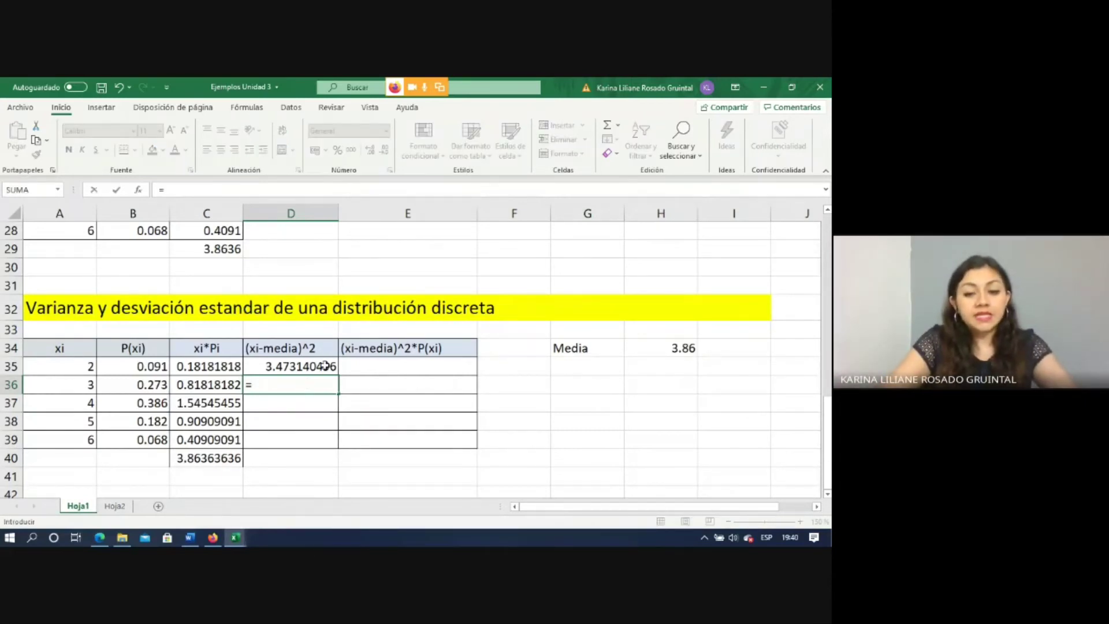
key("BackSpace")
left_click(325, 365)
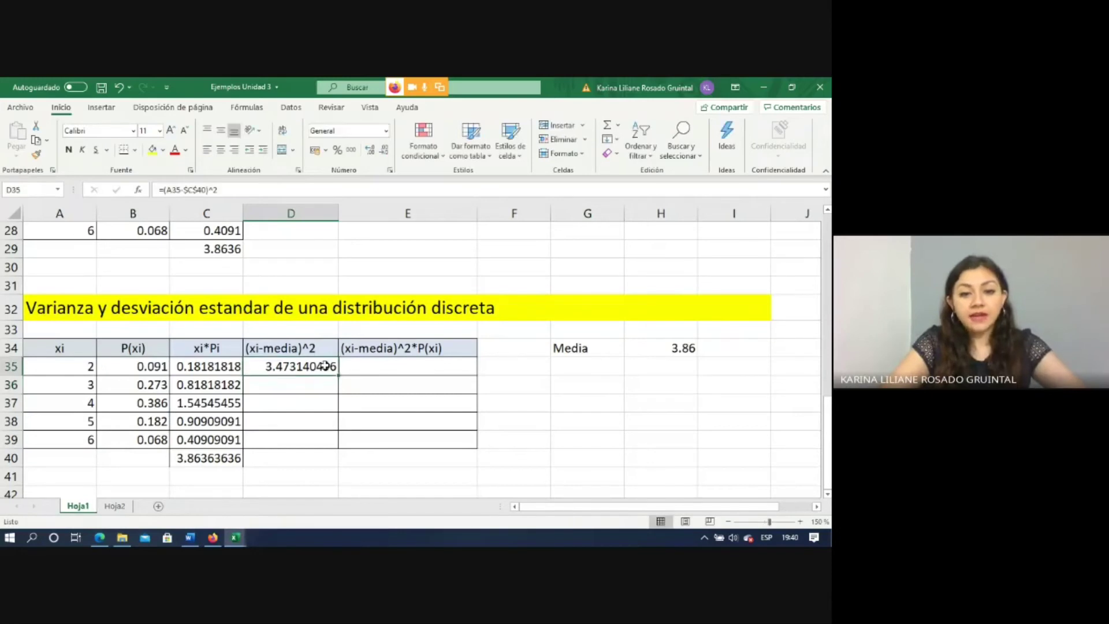
left_click_drag(339, 376, 341, 443)
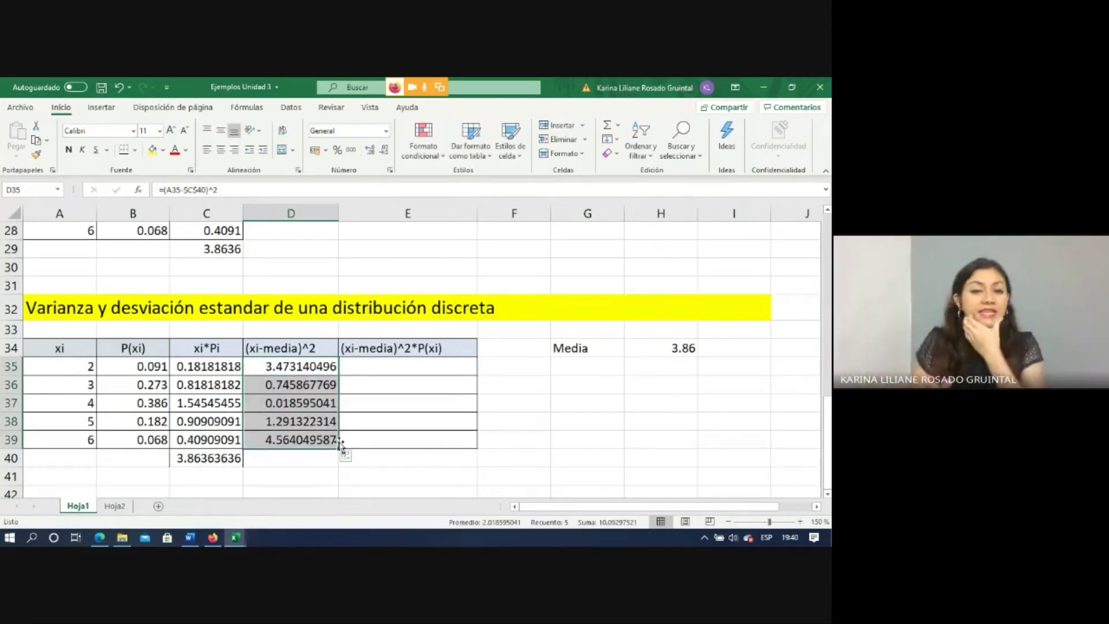
Inspect the cell references in D39's formula and review the squared deviations in D35:D39
double_click(304, 440)
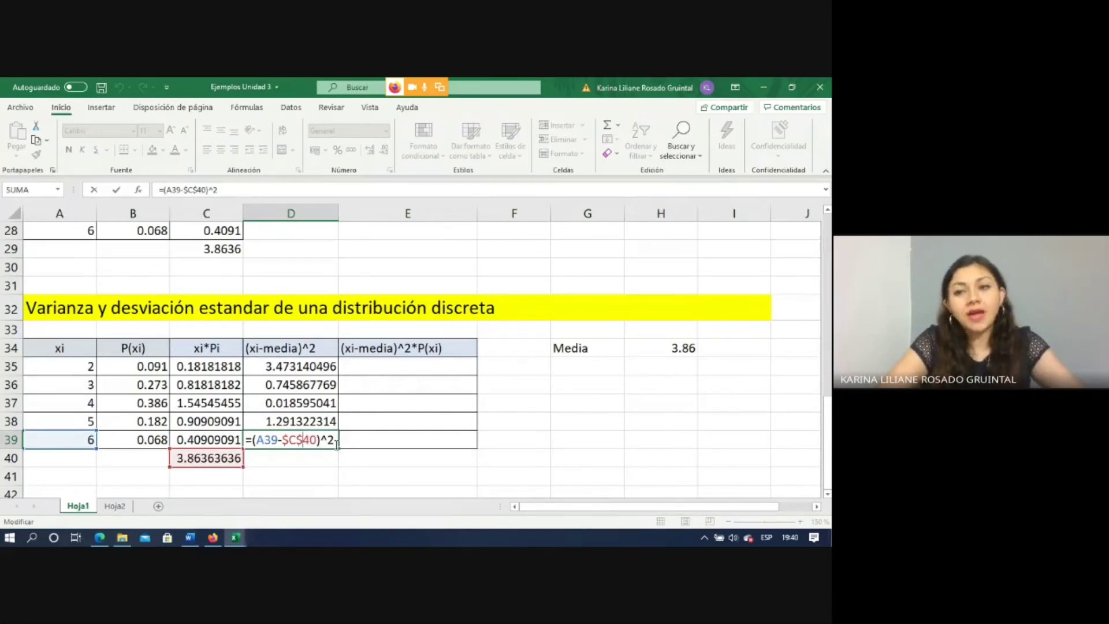
left_click(296, 472)
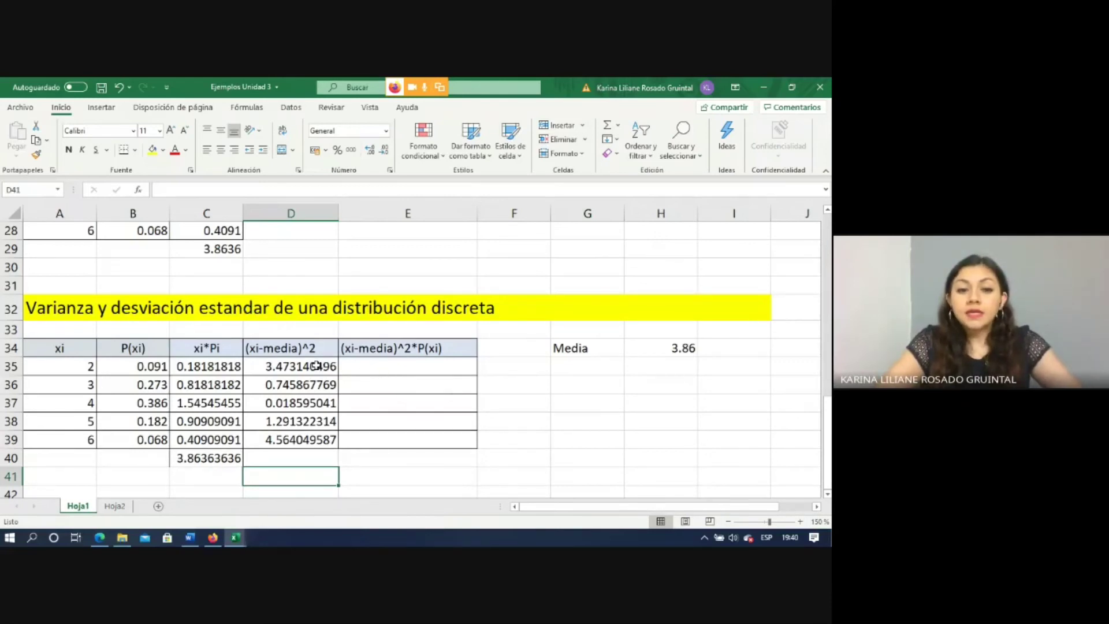
left_click_drag(318, 367, 316, 451)
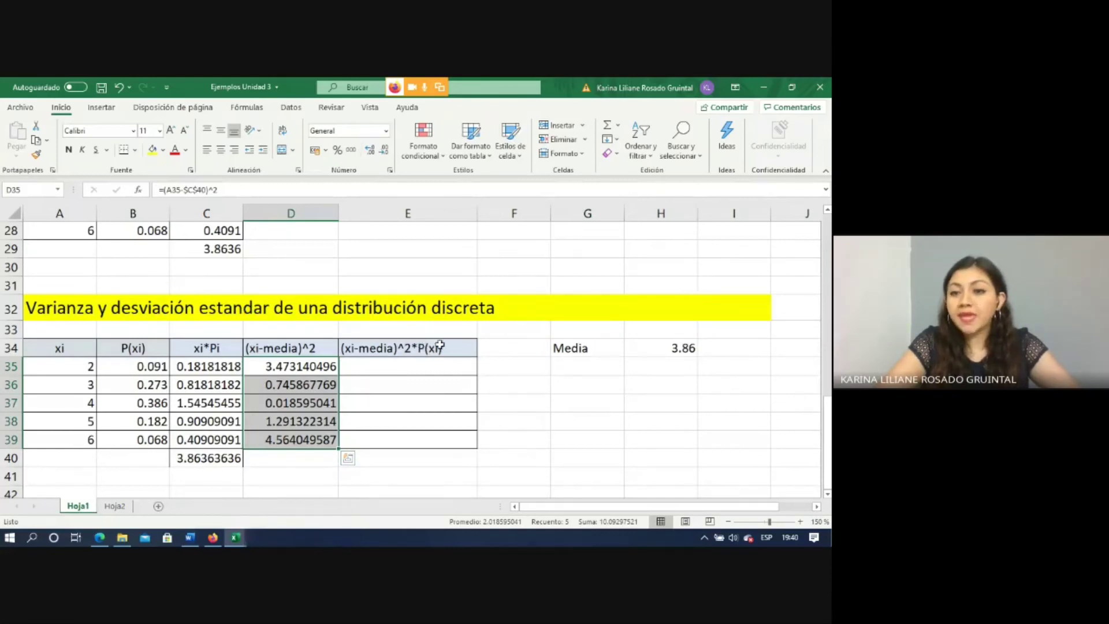
Enter the formula =D35*B35 in E35 to weight the squared deviation by its probability
left_click(396, 366)
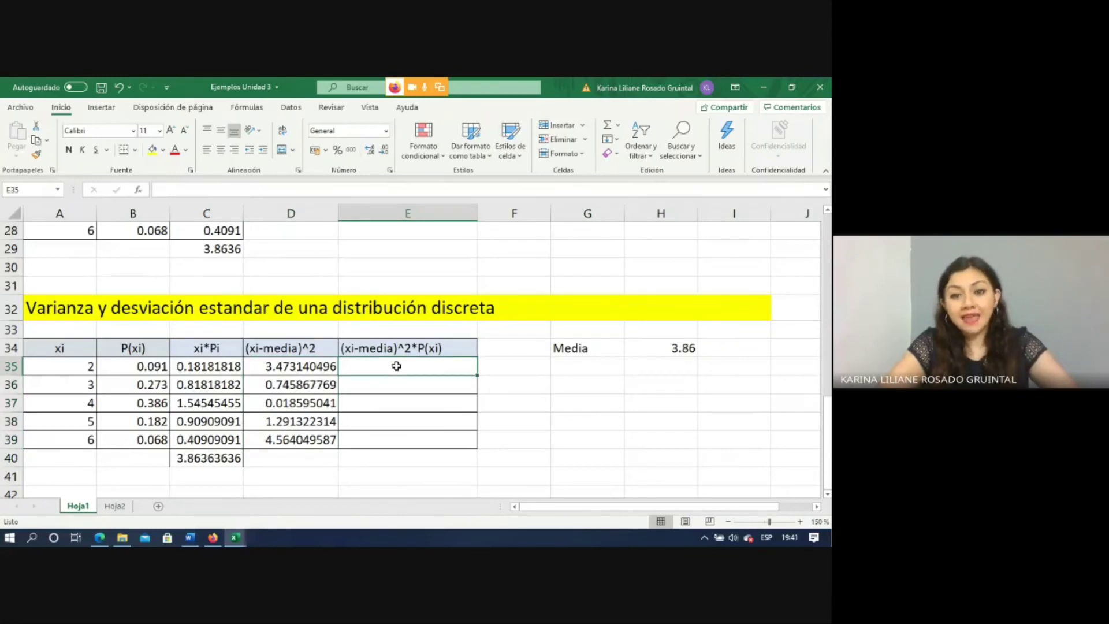
type("=")
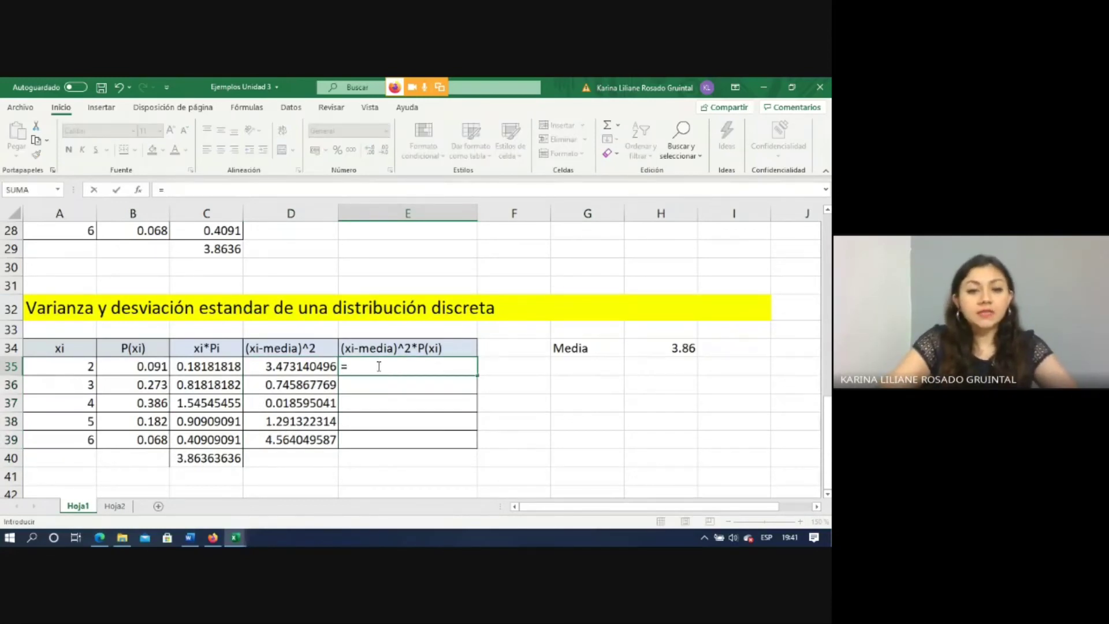
left_click(301, 365)
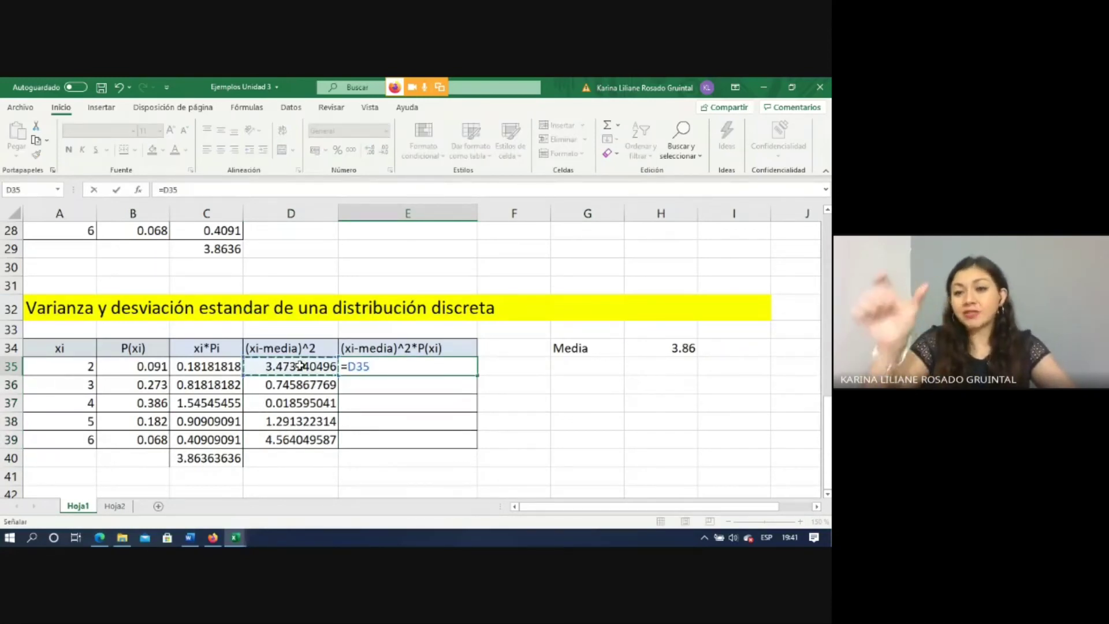
type("*")
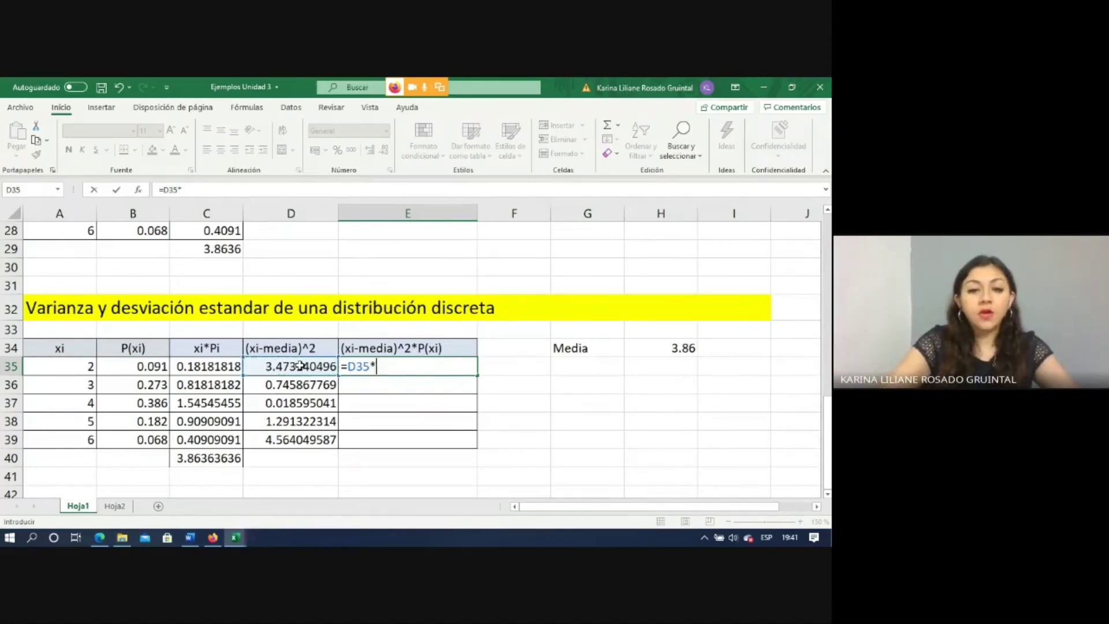
left_click(140, 367)
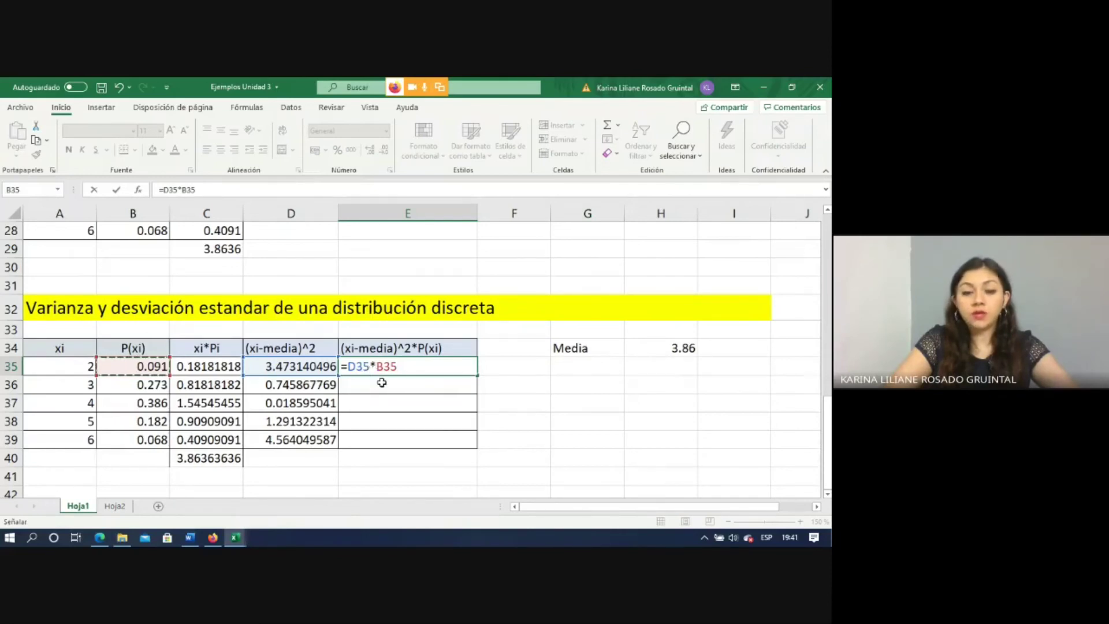
key("Return")
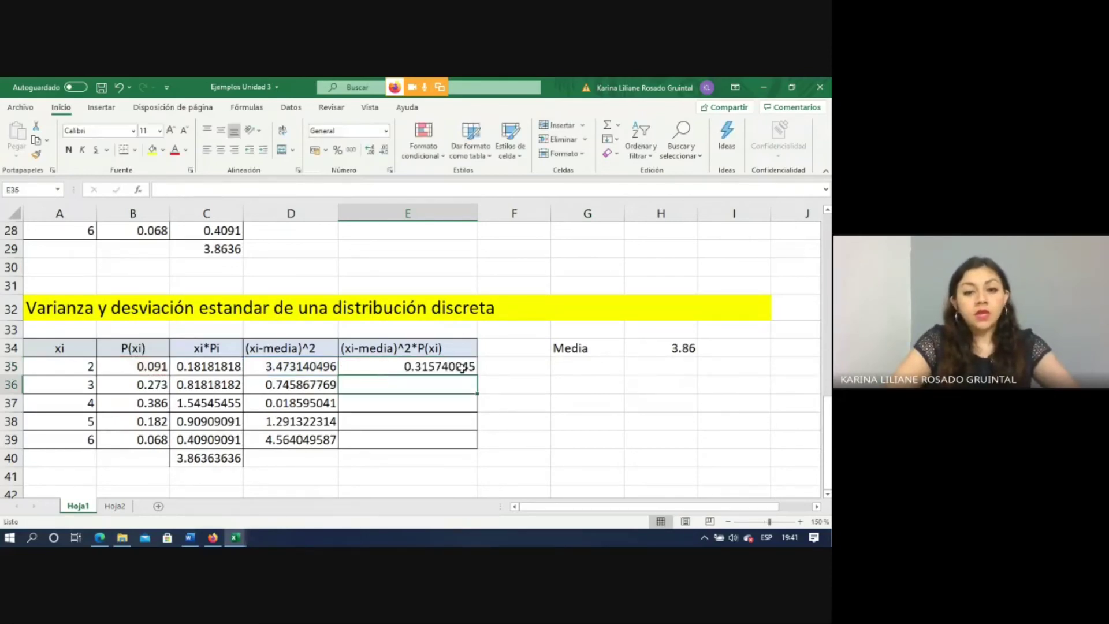
Fill the E35 formula down to E39 and display the column's results with four decimals
left_click(462, 367)
left_click_drag(477, 374, 472, 441)
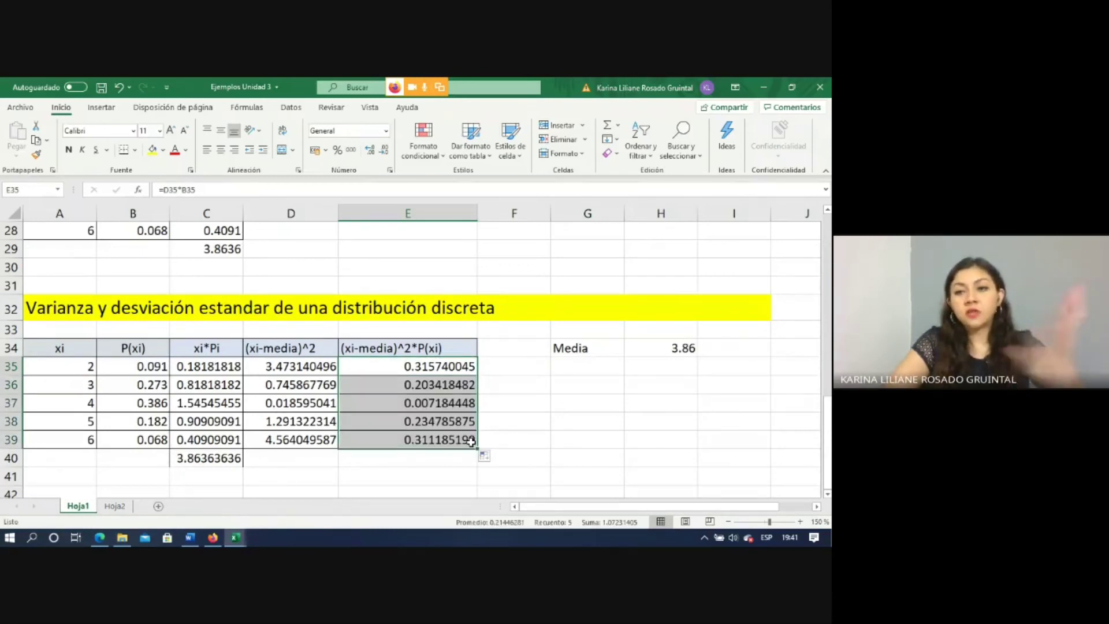
left_click(384, 151)
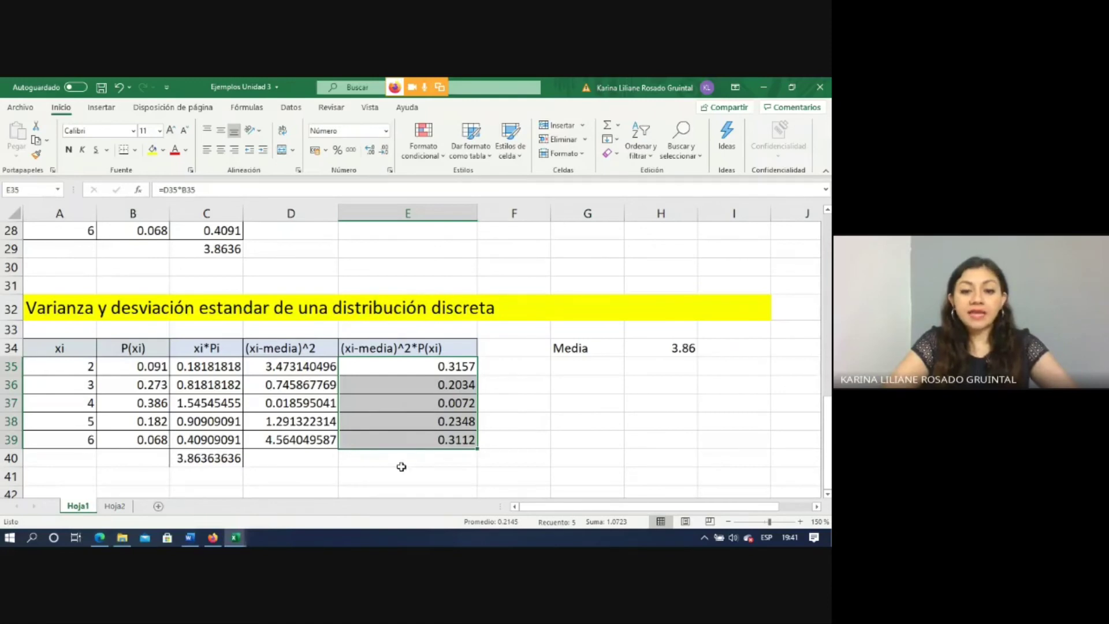
Sum the weighted squared deviations in E40 with =SUMA(E35:E39)
left_click(423, 462)
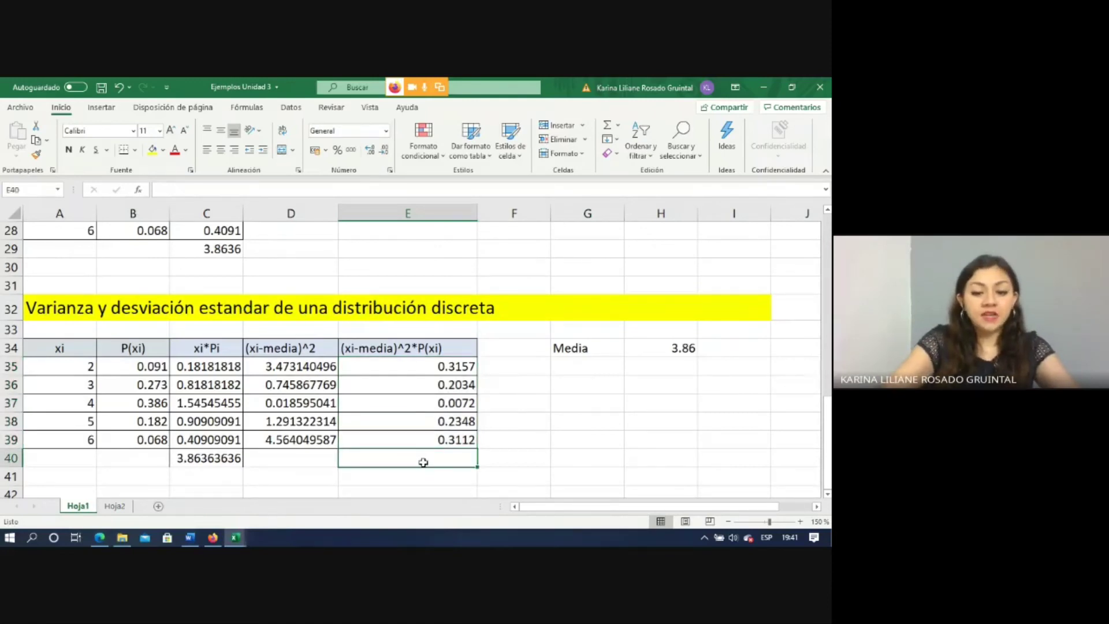
type("=suma")
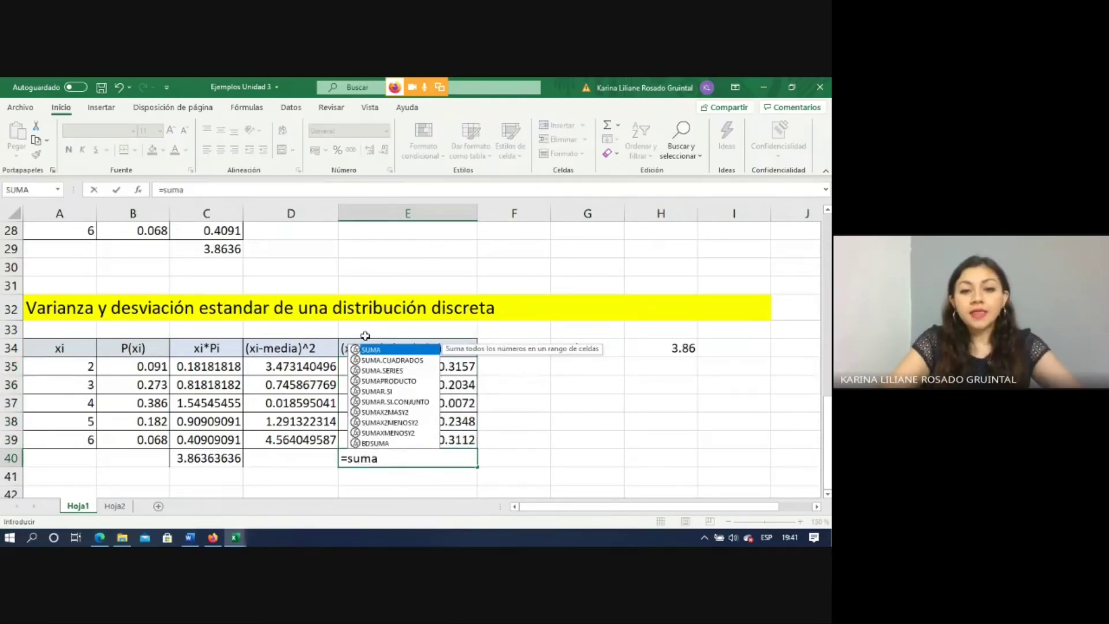
key("Tab")
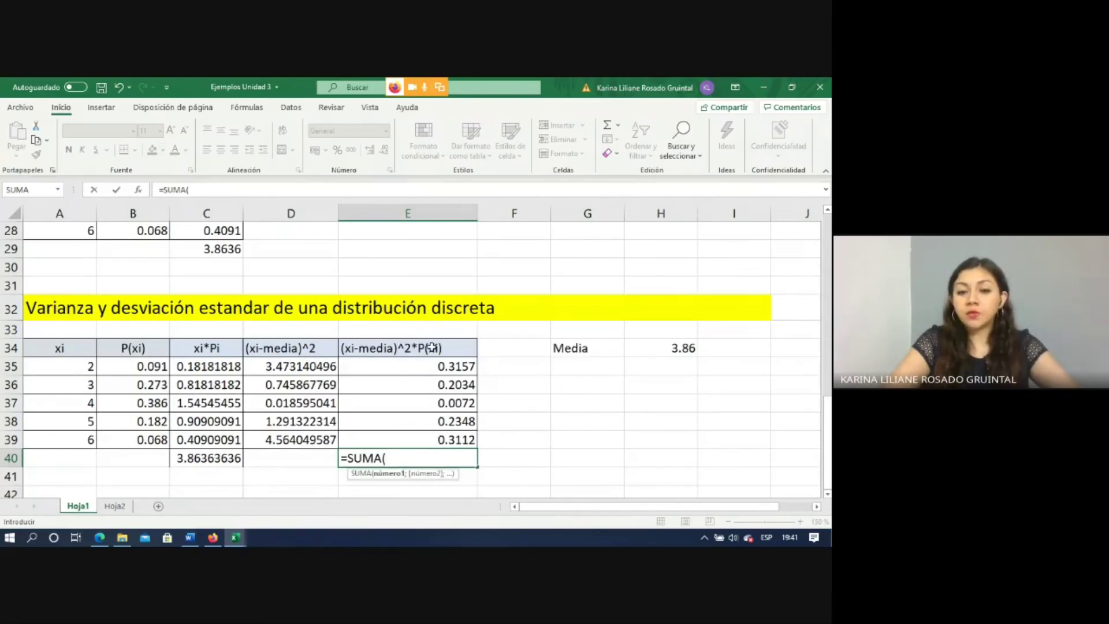
left_click_drag(434, 367, 438, 439)
key("Return")
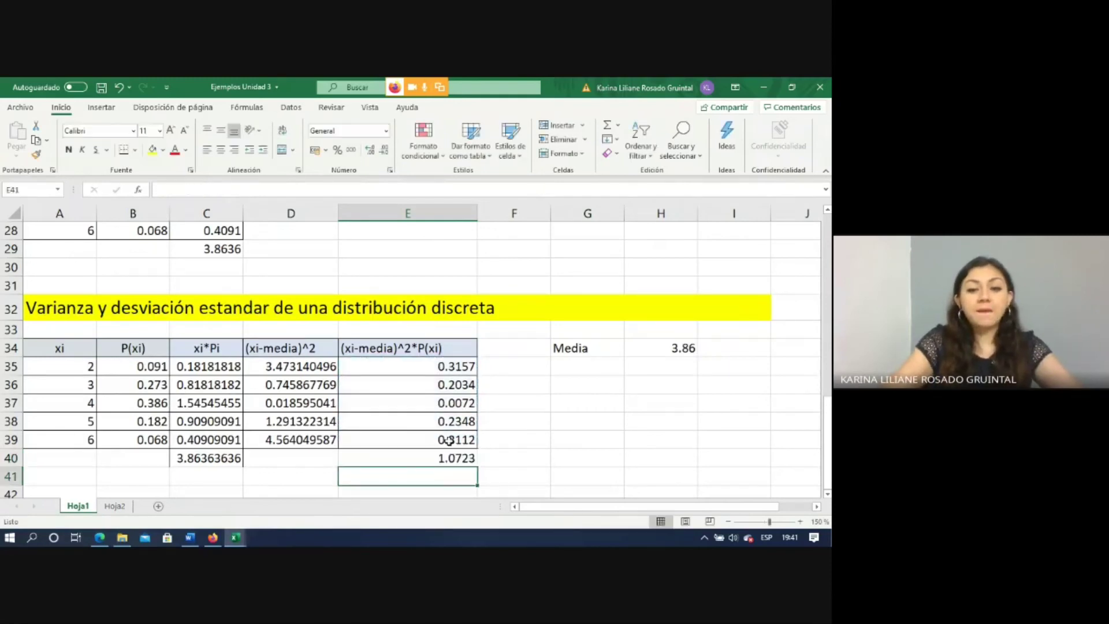
Enter the label "Variaanza" in G35 and the value 1.07 in H35, below the mean
left_click(581, 367)
type("Variaanza")
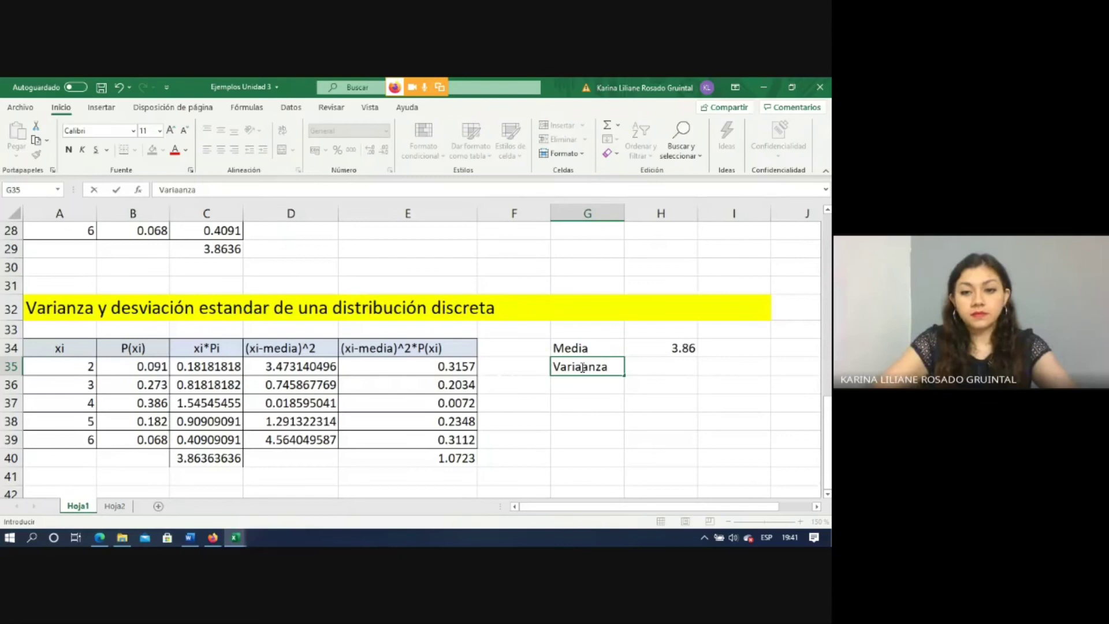
key("Tab")
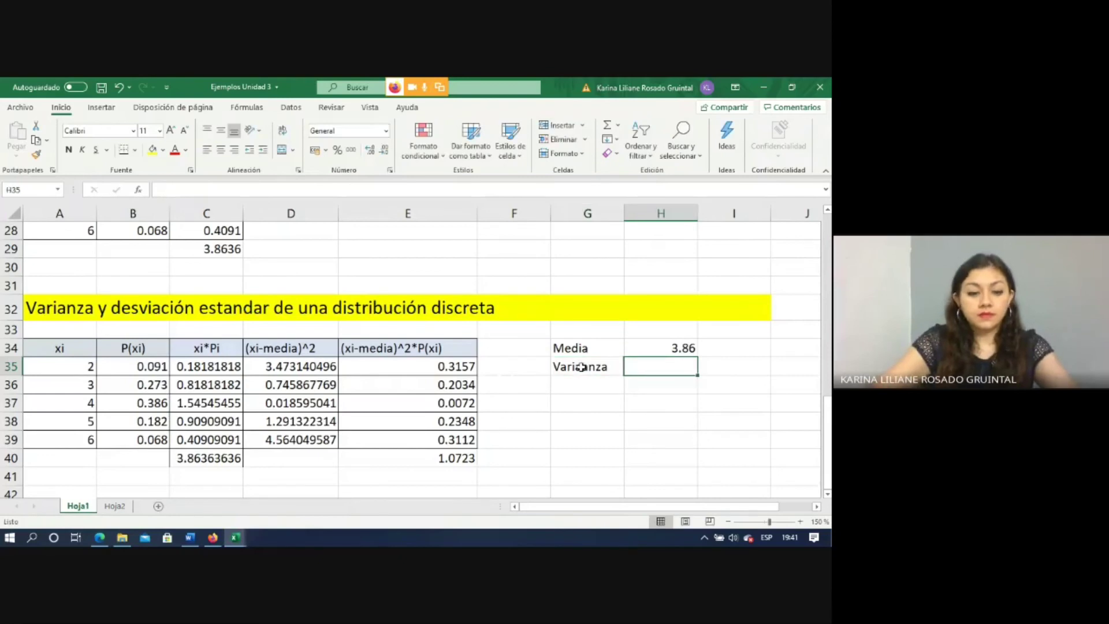
type("=")
key("BackSpace")
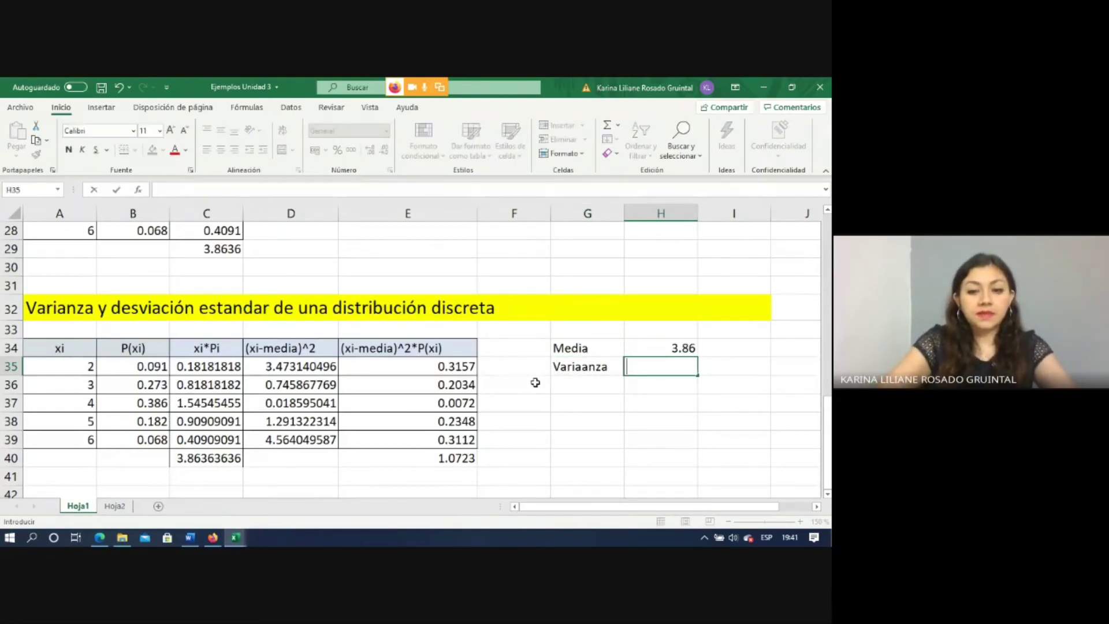
type("1.")
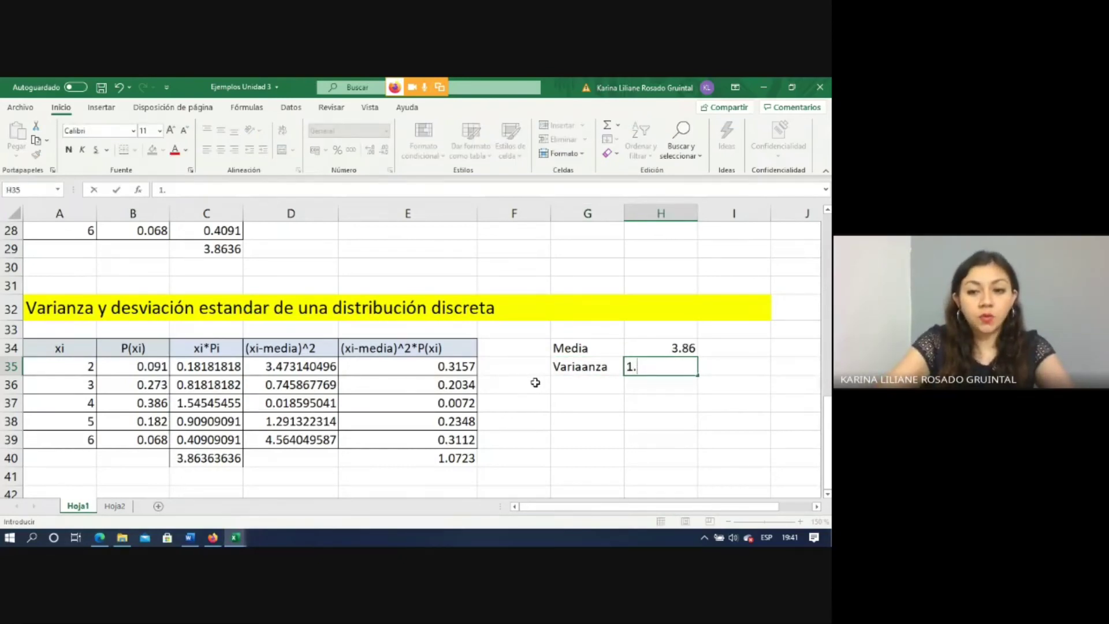
type("07")
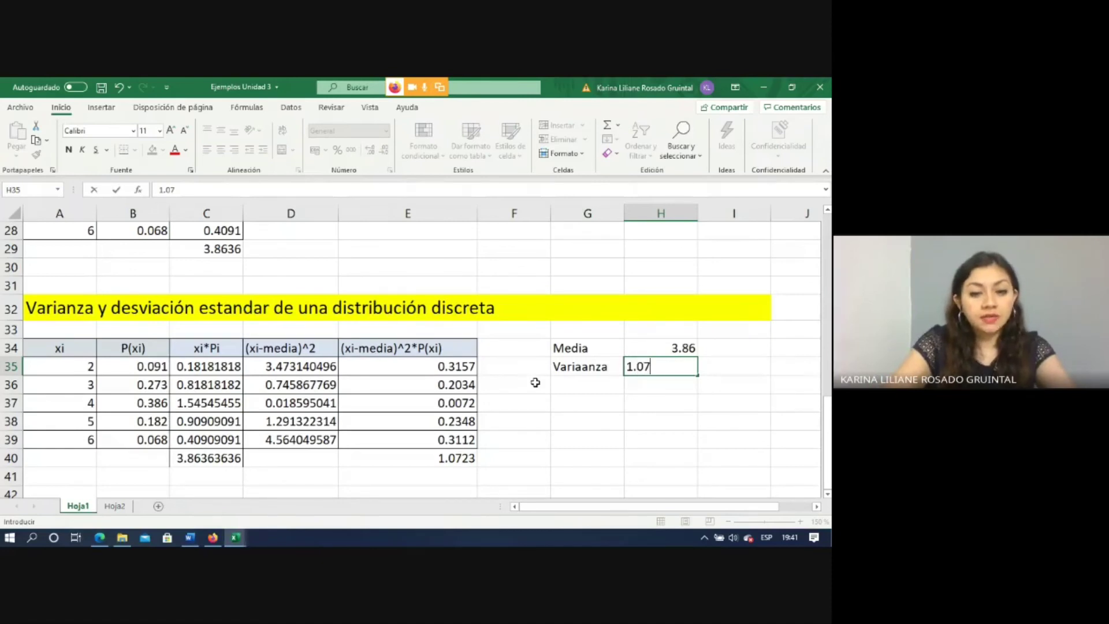
Complete the variance in H35 as 1.0723 and enter the label "Desviación estandar" in G36 with wrapped text
type("23")
left_click(585, 386)
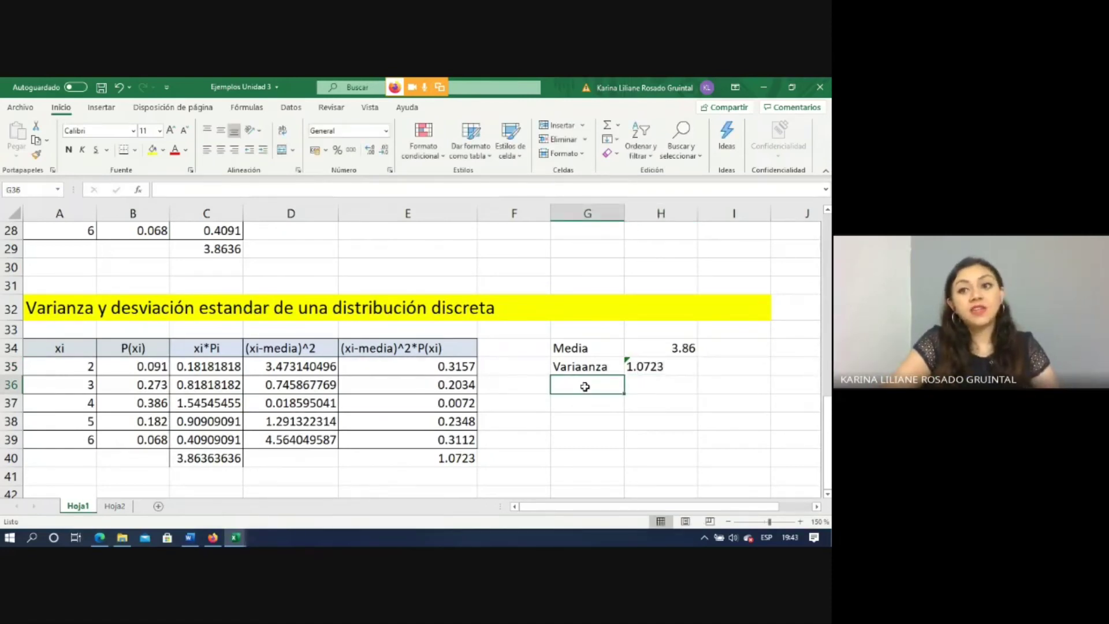
type("Desviación estandar")
key("Return")
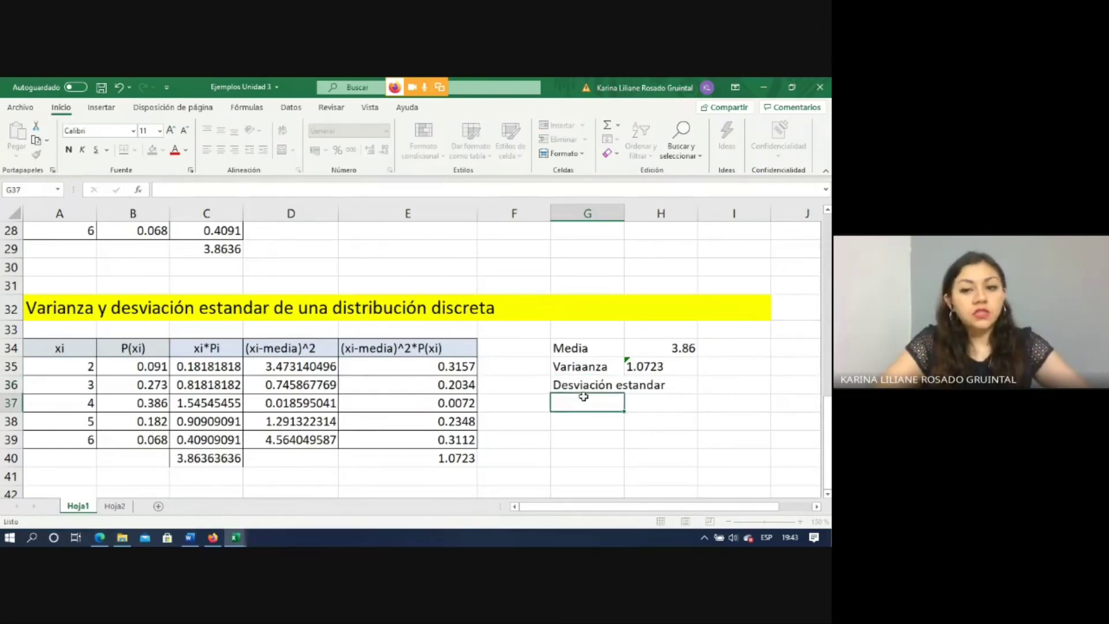
left_click(585, 387)
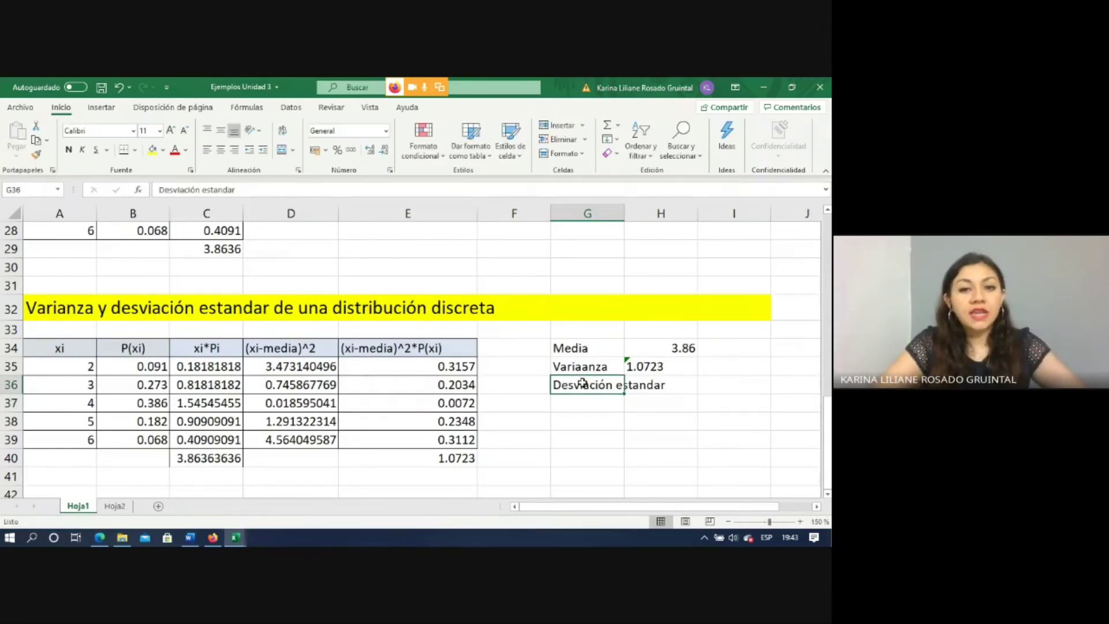
left_click(282, 130)
Calculate the standard deviation in H36 as the square root of the summed variance with =RAIZ(E40)
left_click(665, 397)
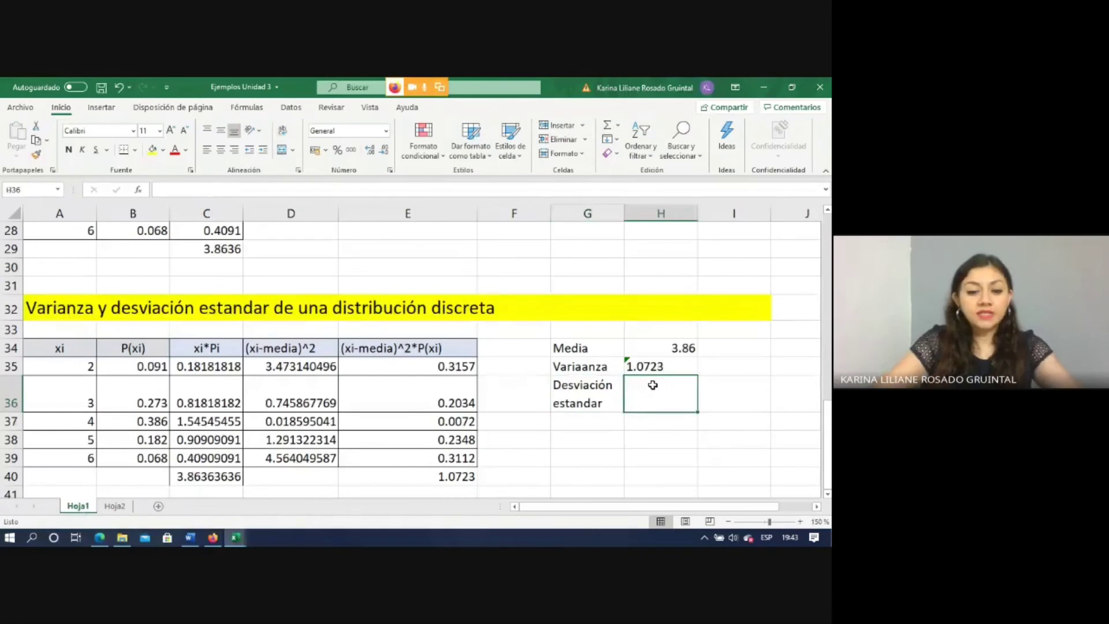
type("=")
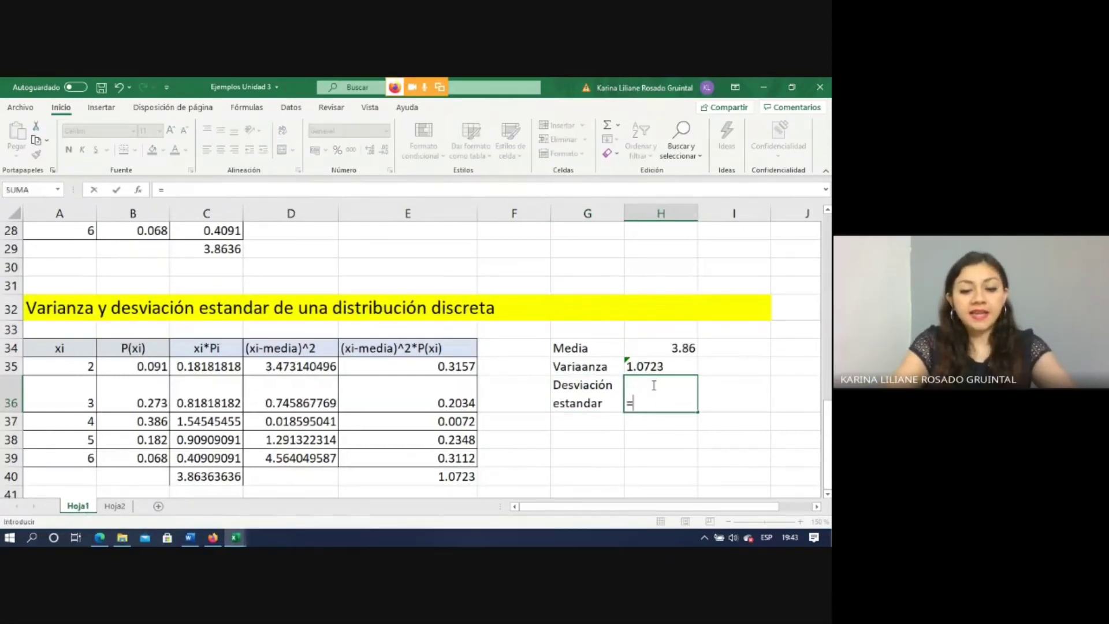
type("r")
key("BackSpace")
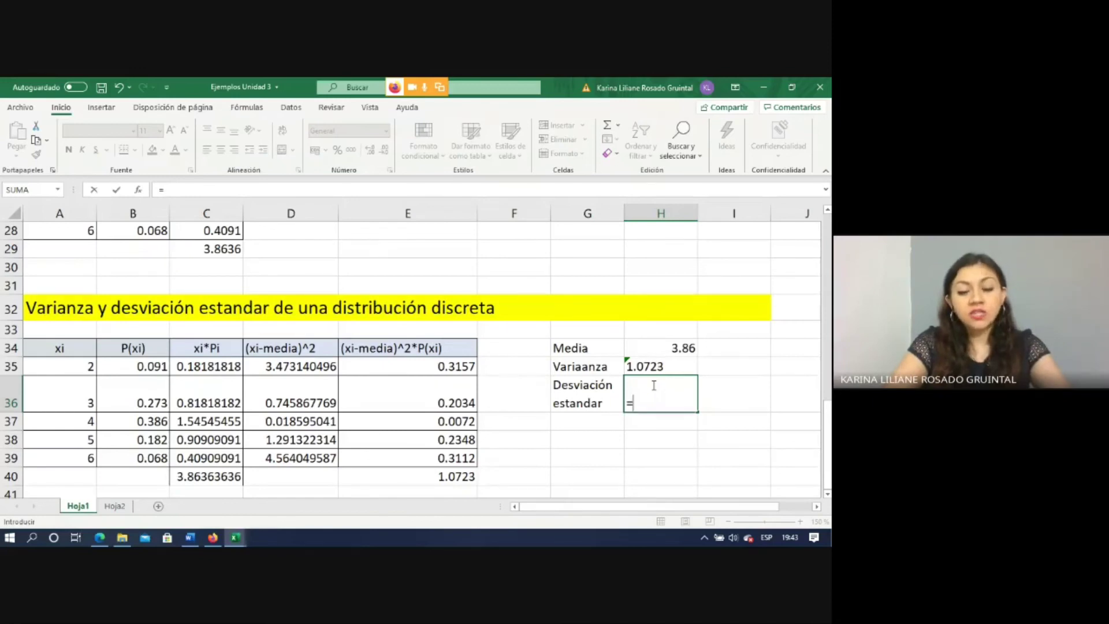
type("rai")
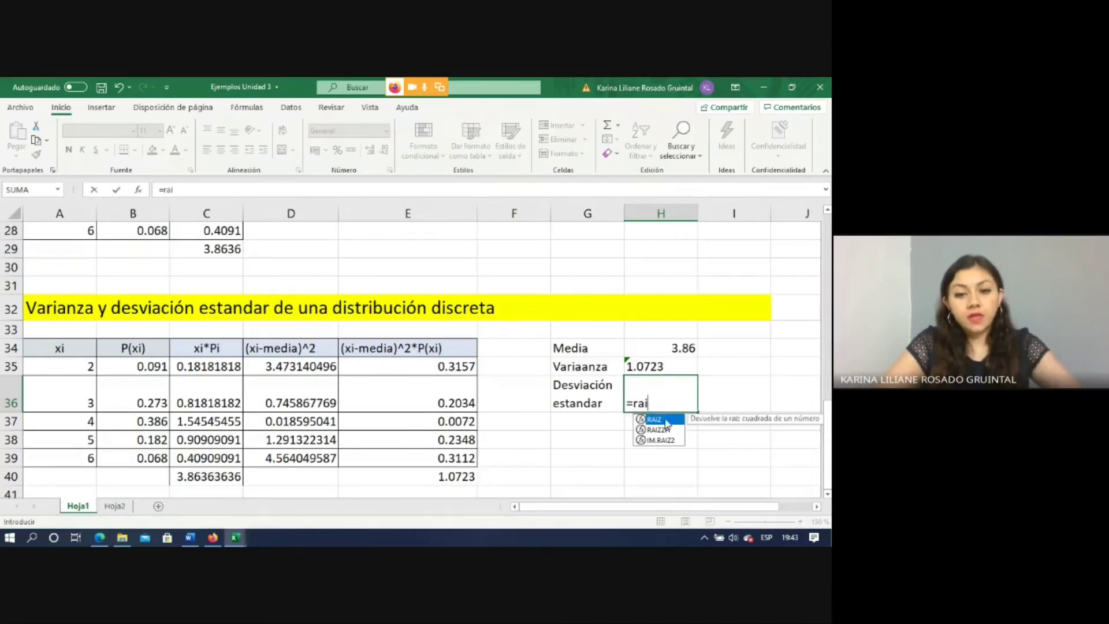
key("Tab")
left_click(439, 478)
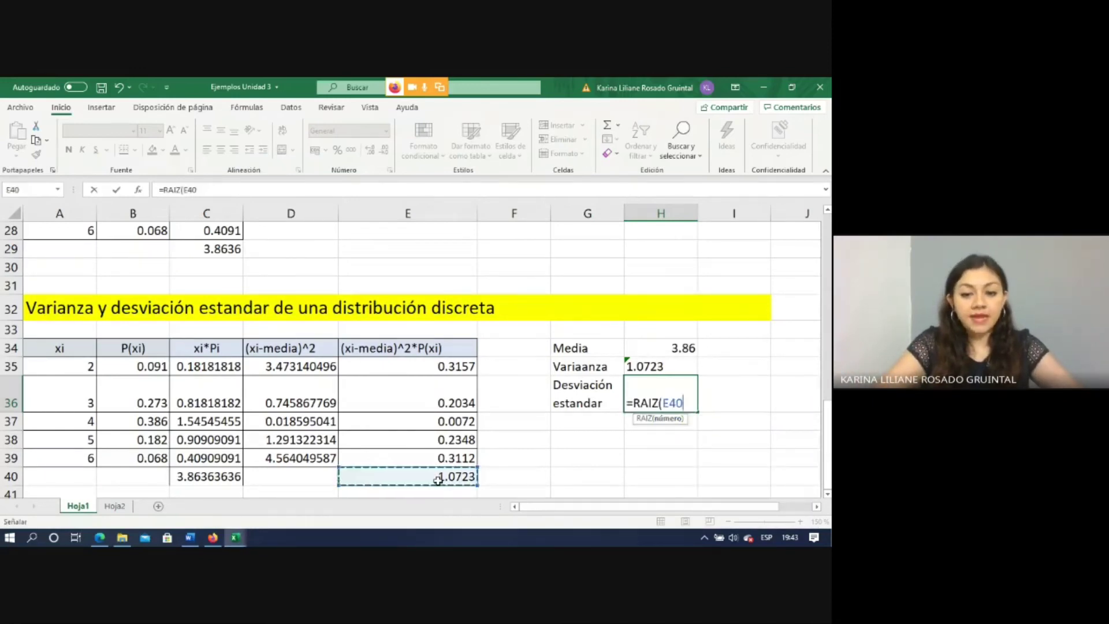
key("Return")
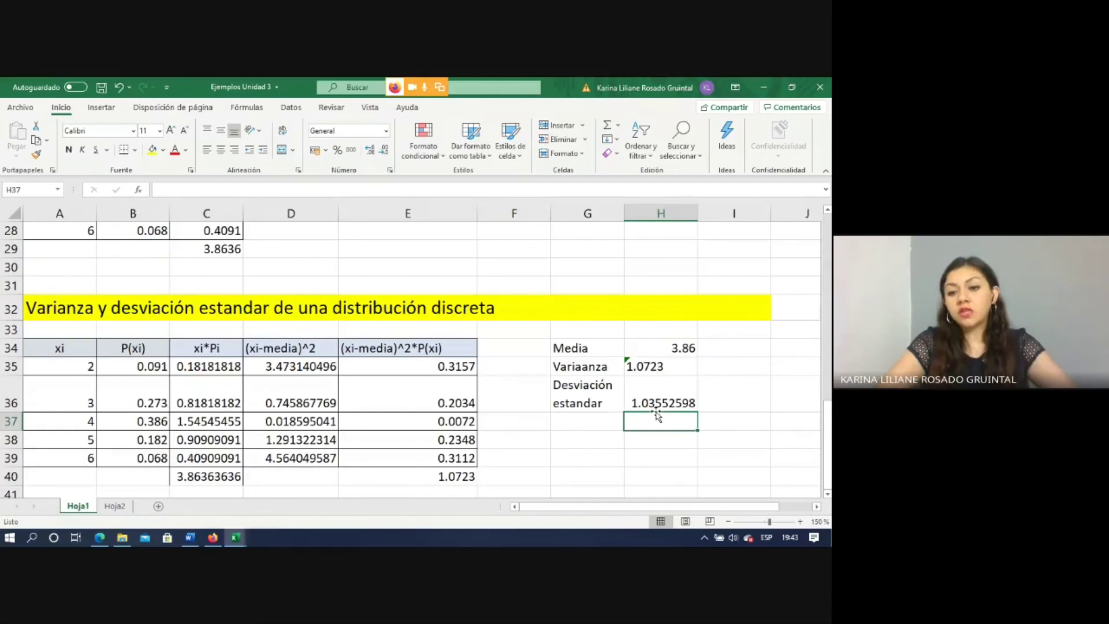
left_click(672, 403)
left_click(515, 476)
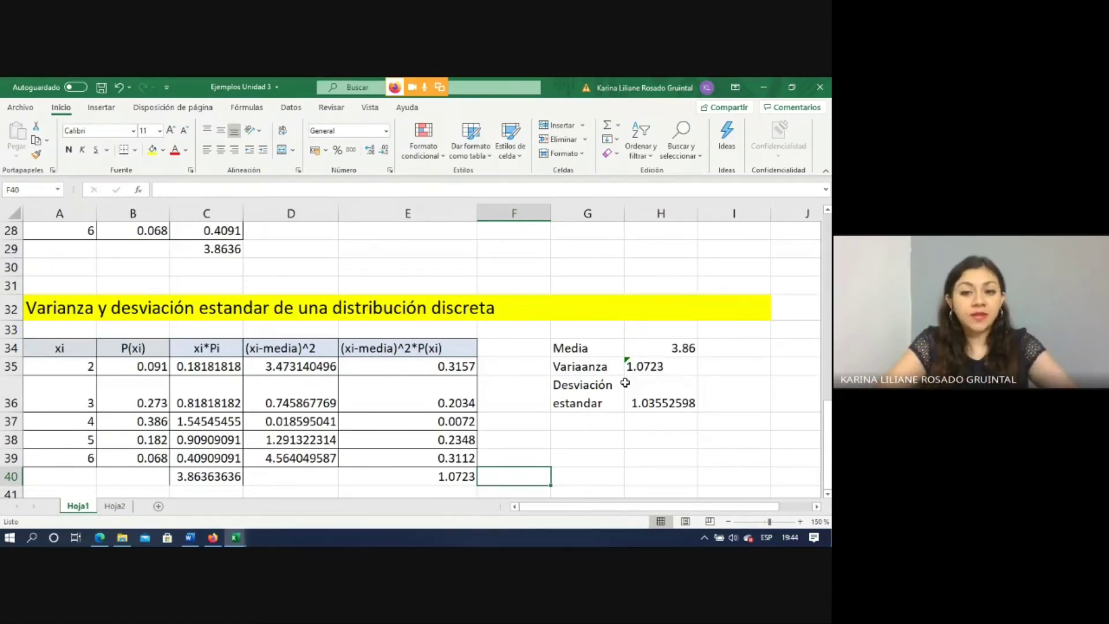
left_click(433, 476)
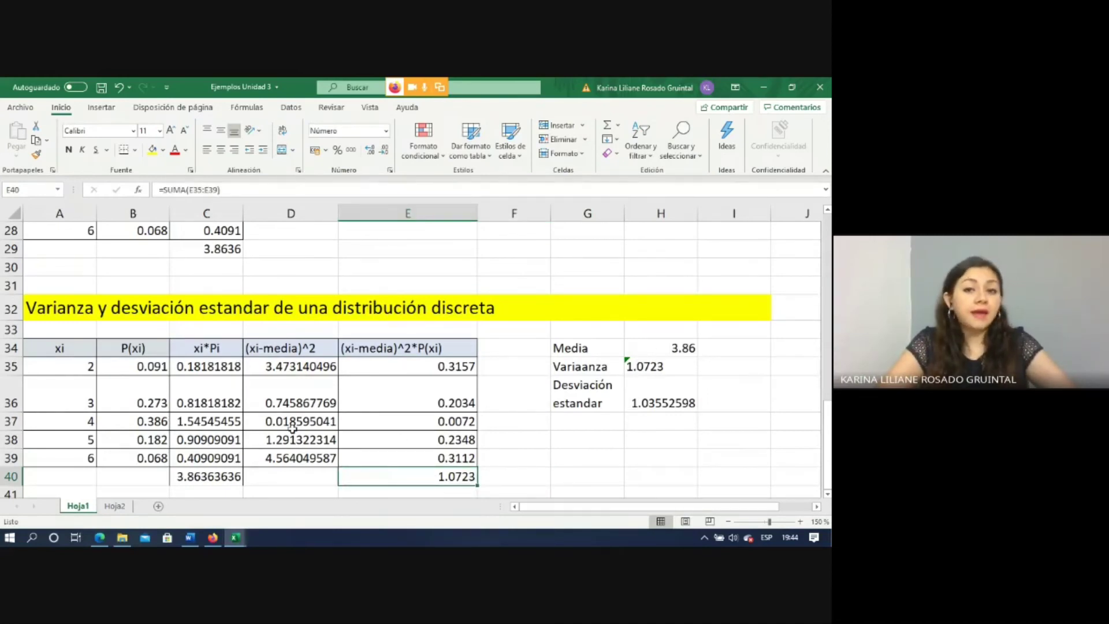
left_click(660, 344)
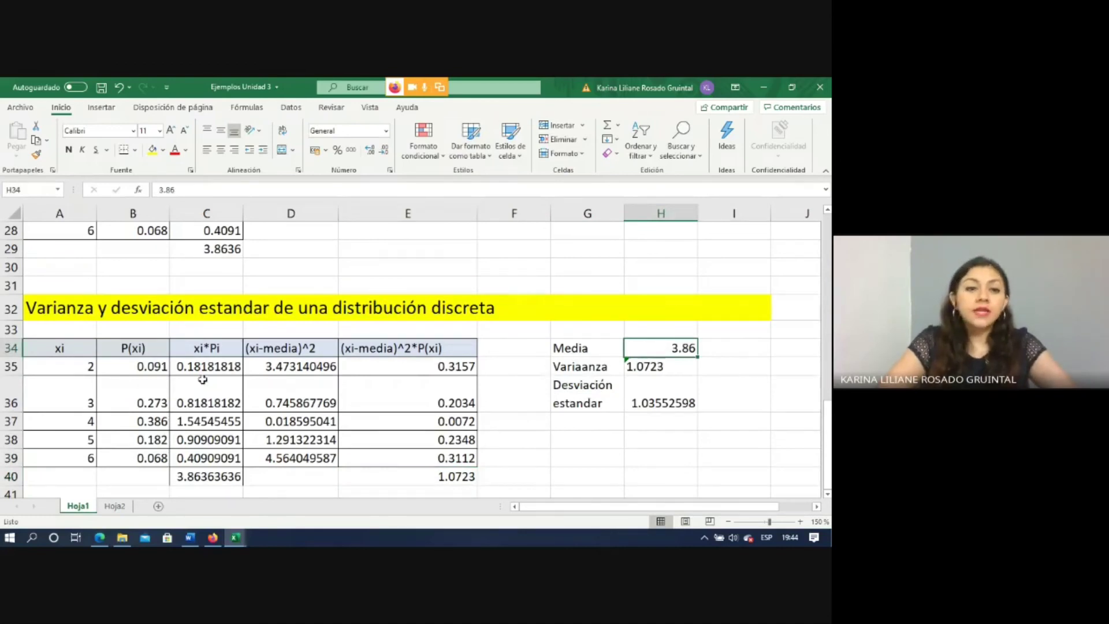
Shade the xi*Pi values in C35:C39 with a light blue fill
left_click_drag(197, 365, 208, 459)
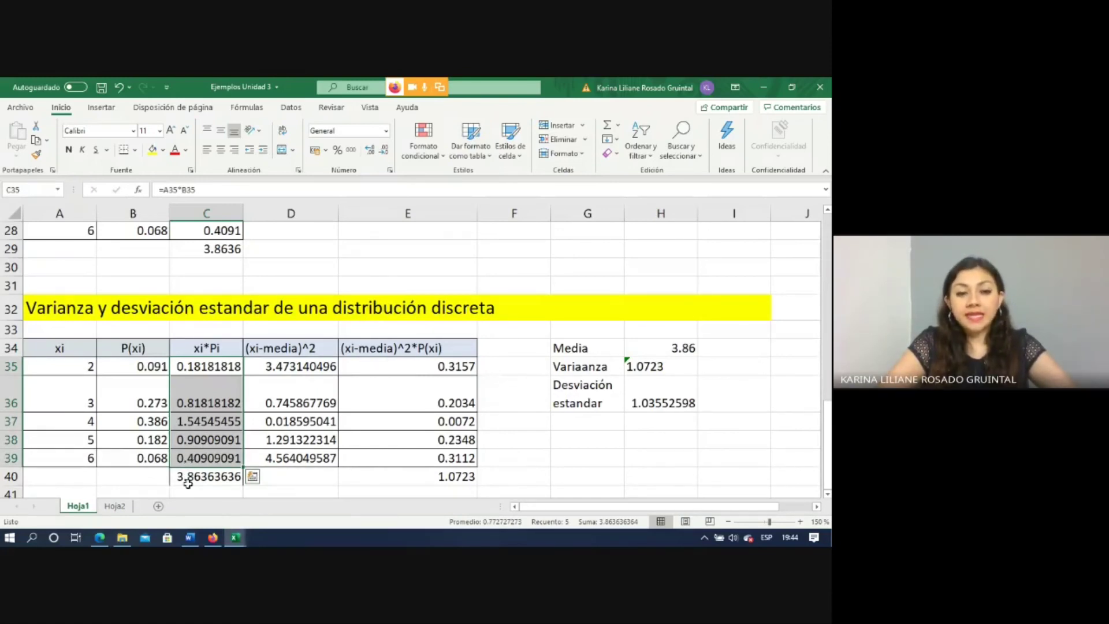
left_click(163, 151)
left_click(193, 203)
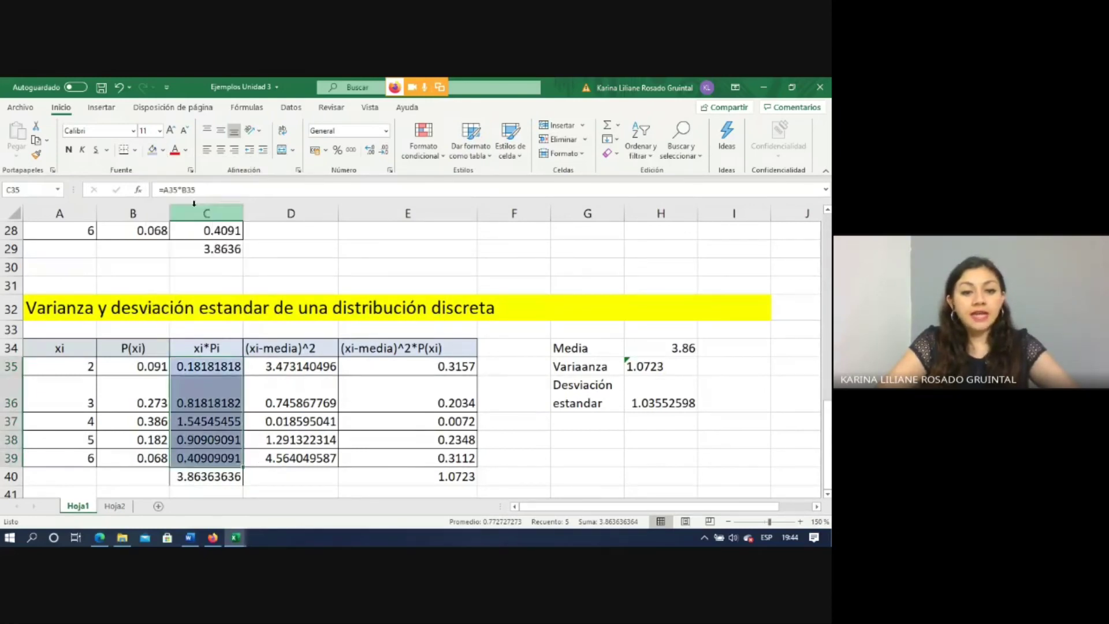
Apply the same light blue fill to the weighted squared deviations in E35:E39
left_click(310, 367)
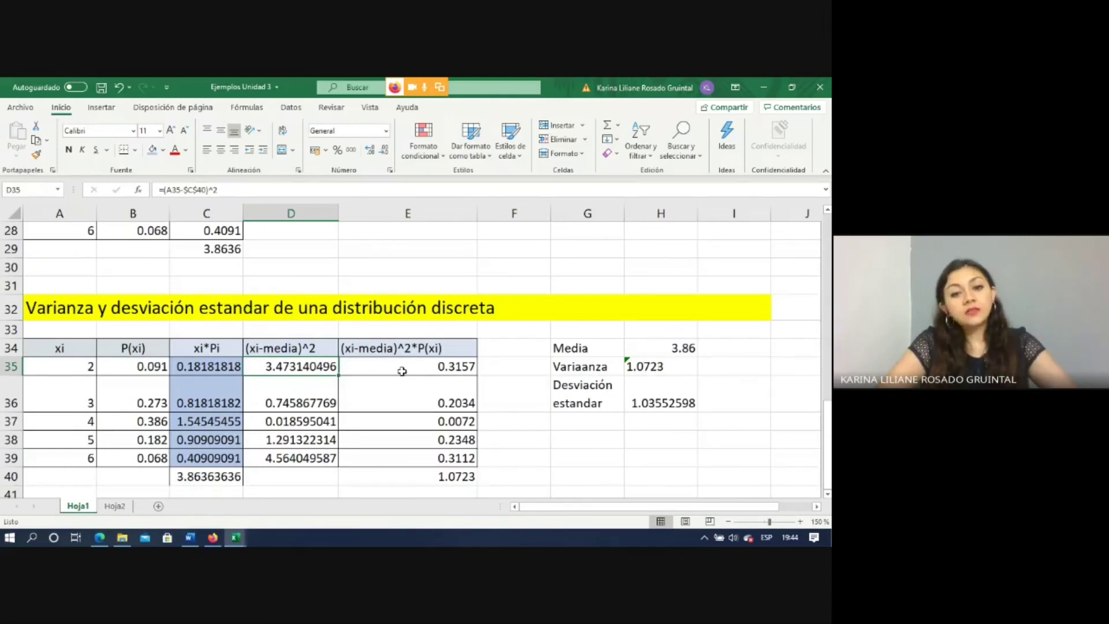
left_click(411, 370)
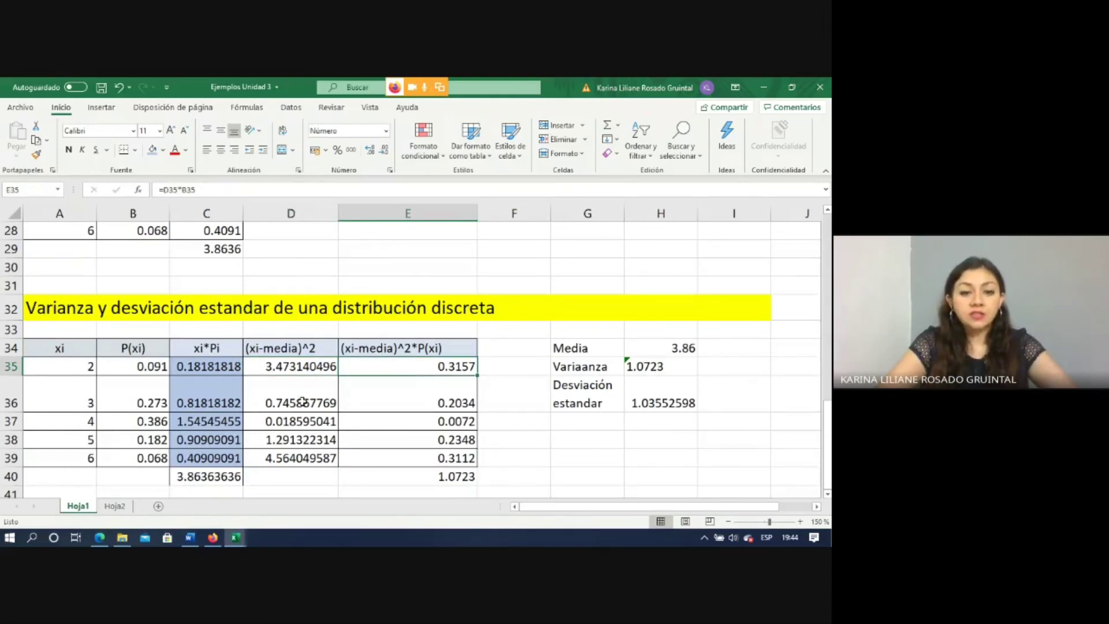
left_click_drag(470, 365, 466, 459)
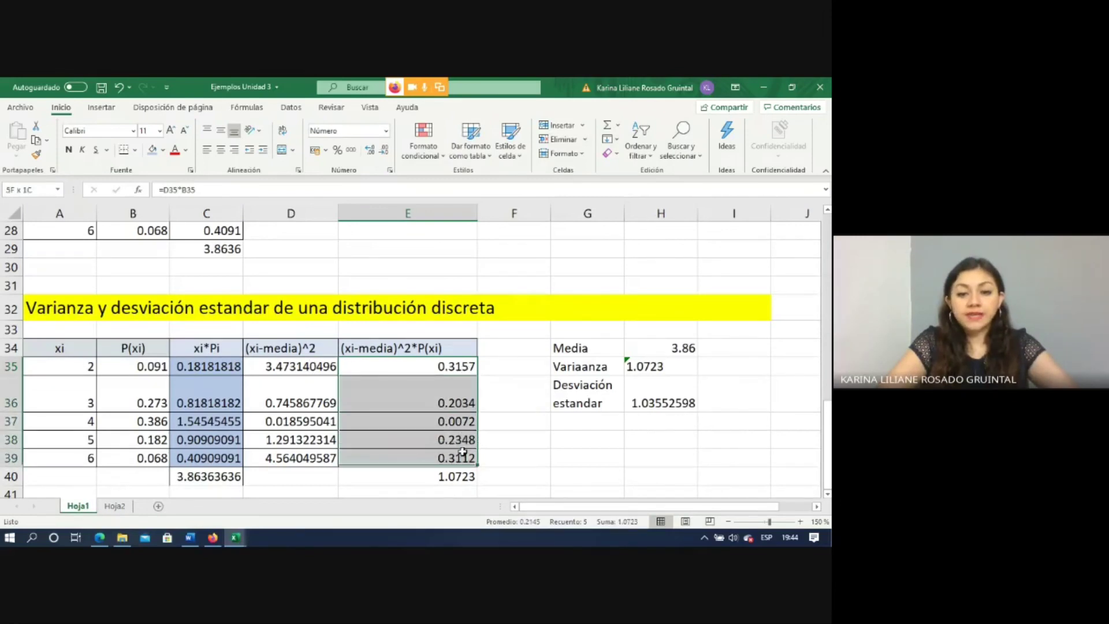
left_click(153, 151)
left_click(446, 477)
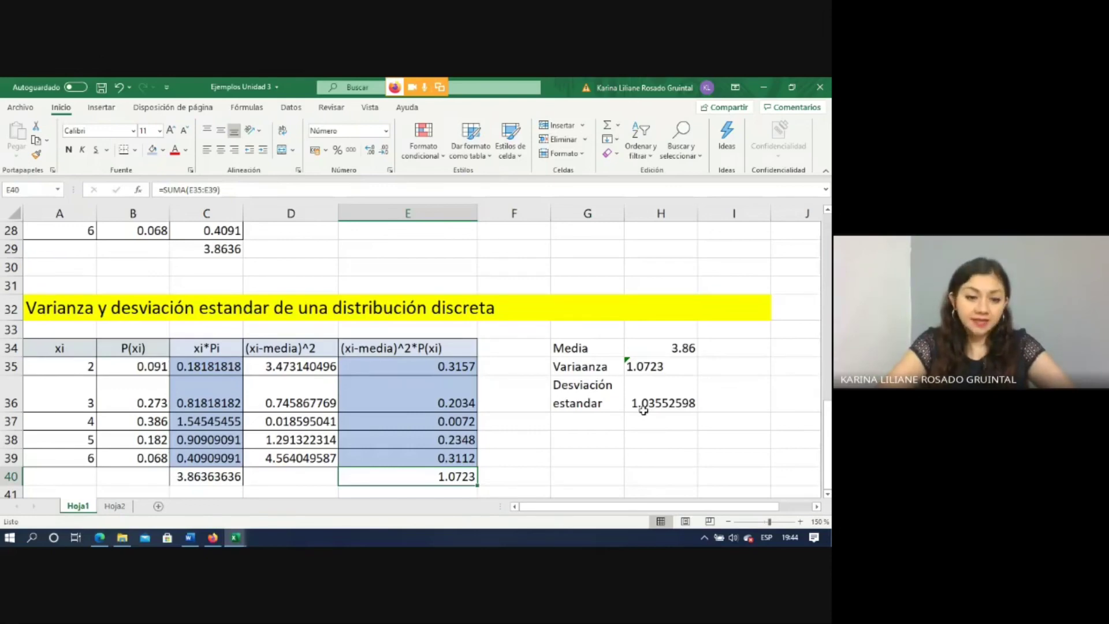
Review the relative frequency table, the P(xi) chart and its source data, the expected value section and the variance table
scroll(673, 246, "up", 9)
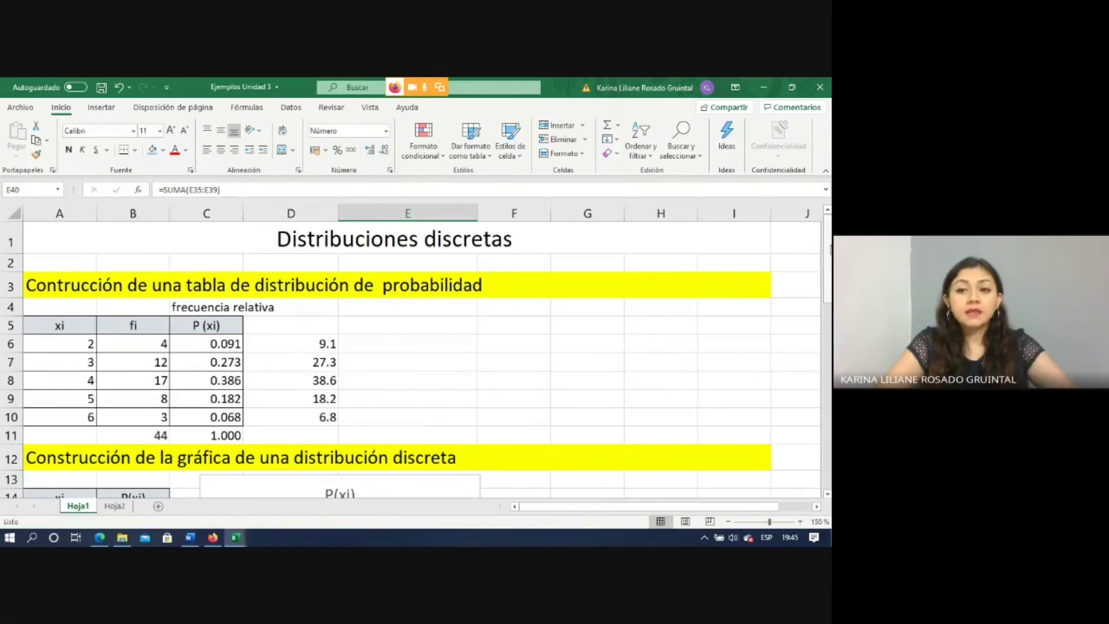
left_click(225, 313)
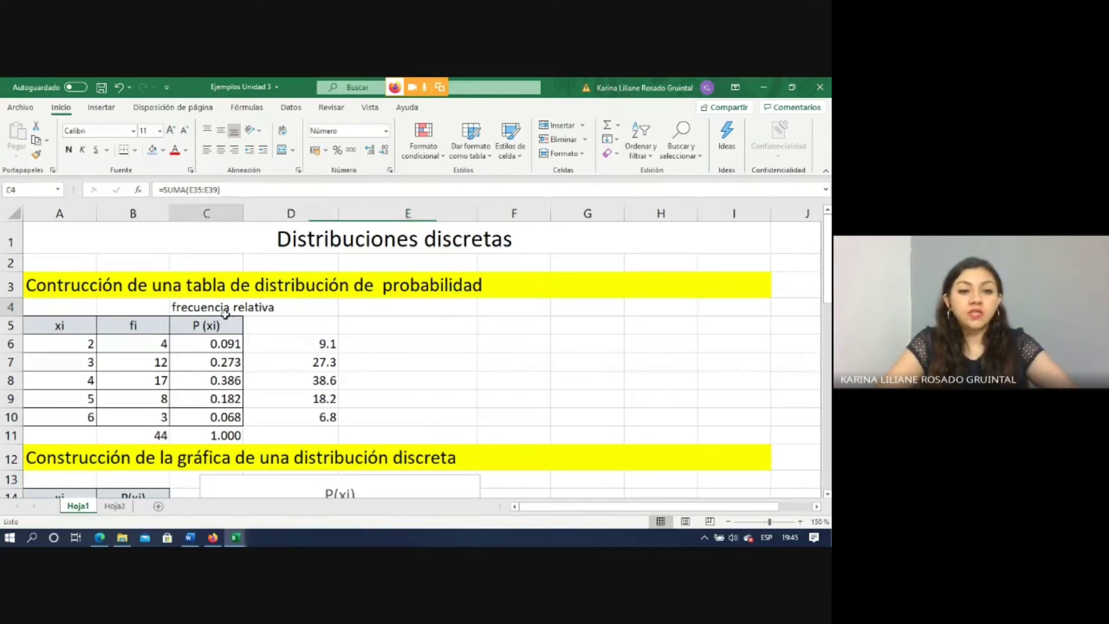
left_click_drag(225, 313, 225, 419)
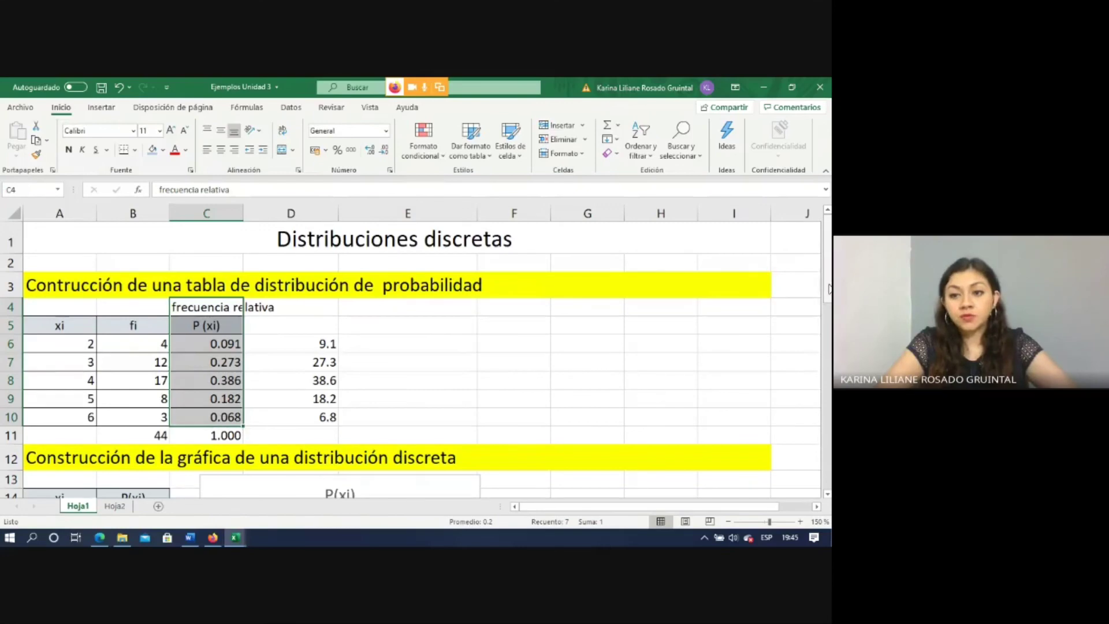
scroll(829, 289, "down", 3)
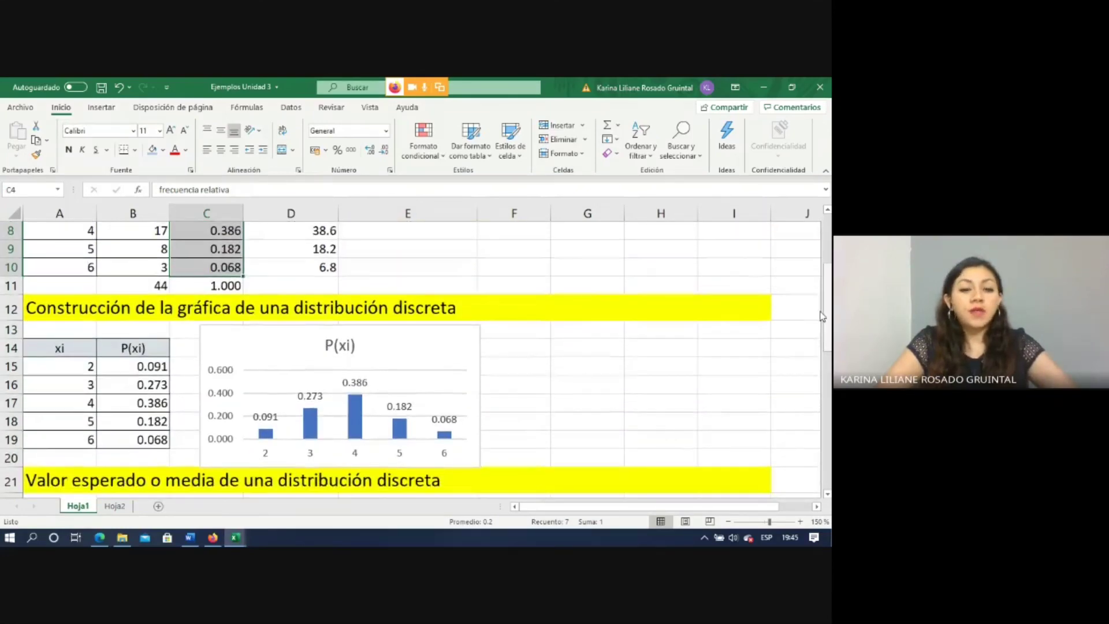
left_click(425, 363)
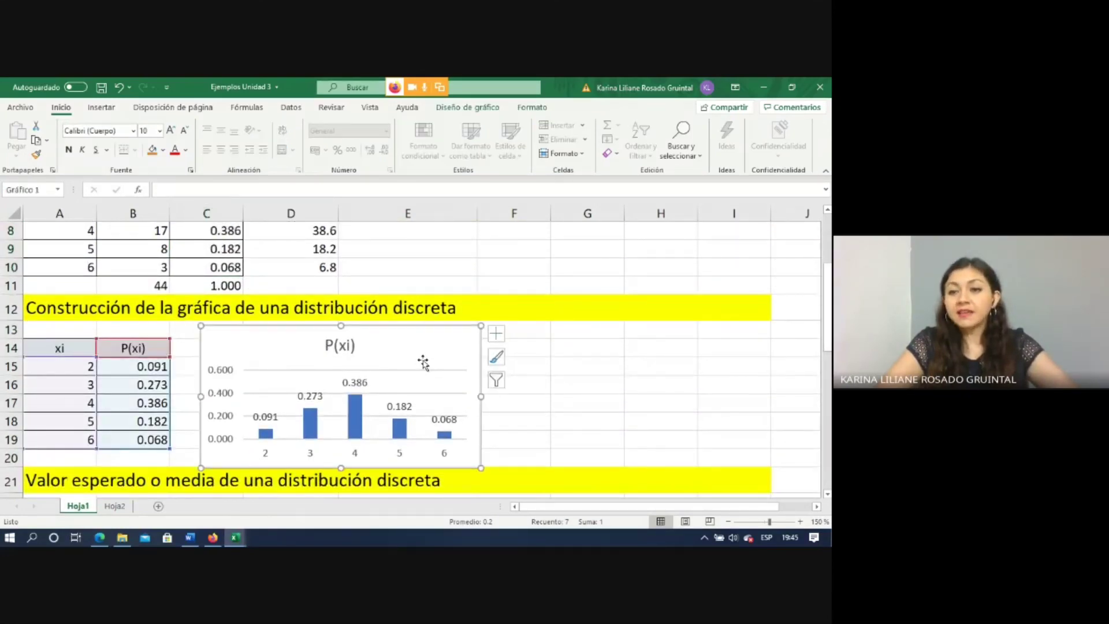
left_click_drag(59, 347, 133, 440)
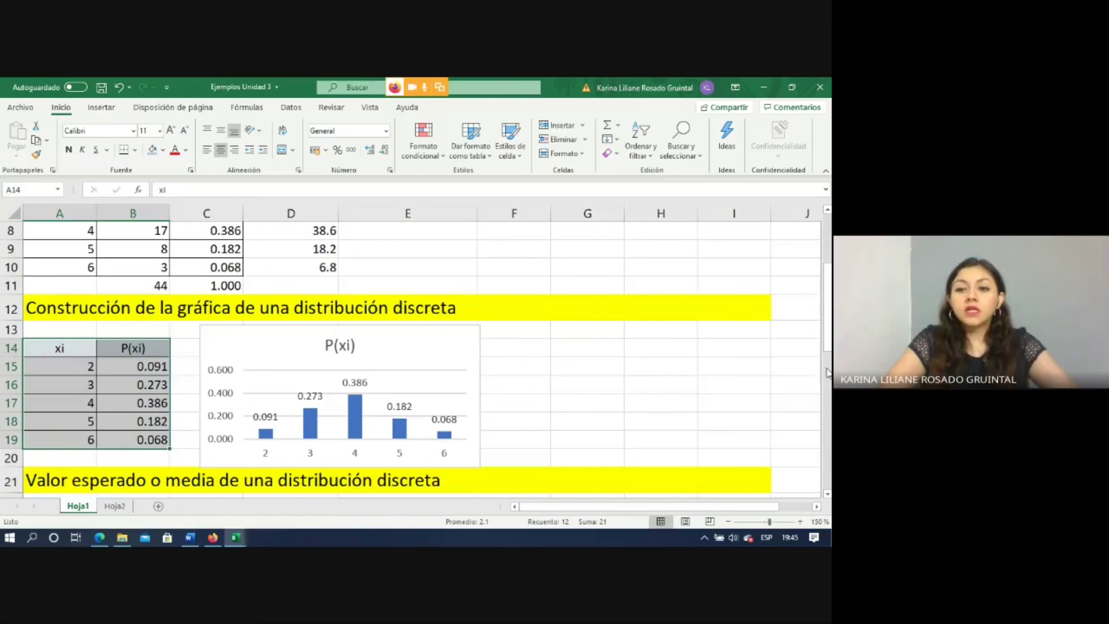
scroll(516, 312, "down", 4)
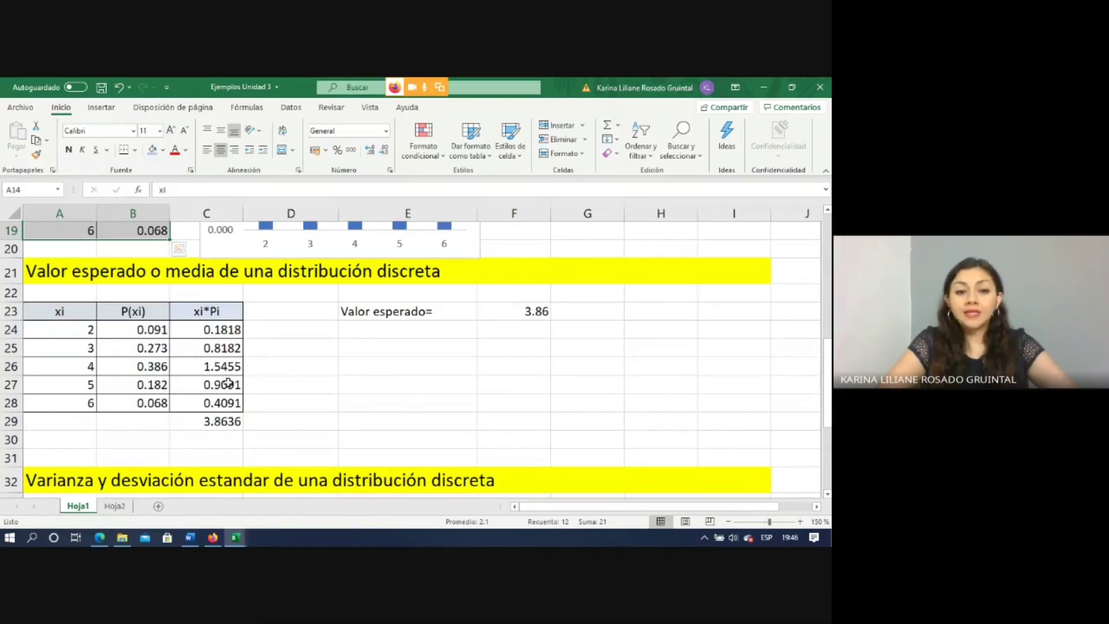
left_click_drag(828, 386, 831, 451)
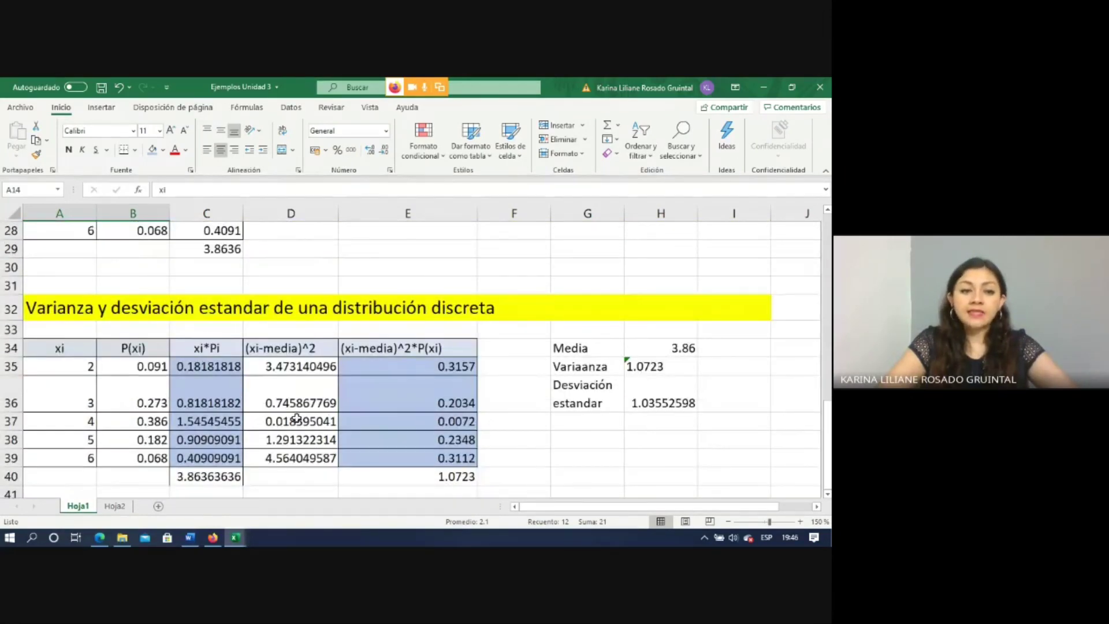